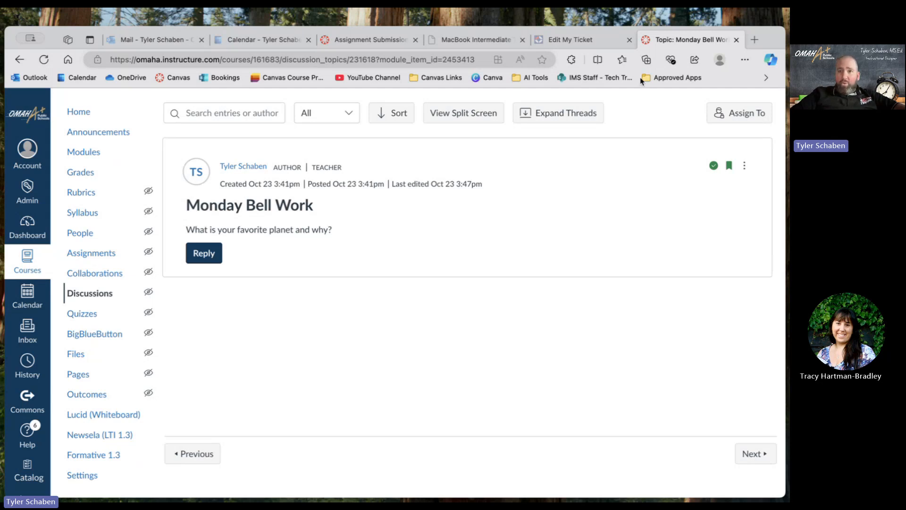
# Load the Canvas dashboard in a new browser tab and open the course "Beginner Level Trainings: Canvas Tricks and Treats".
pyautogui.click(754, 40)
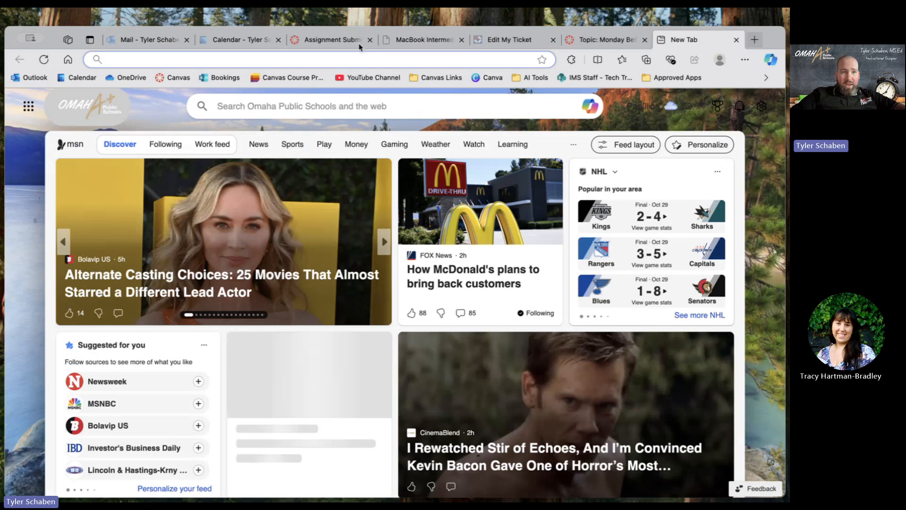
pyautogui.click(169, 78)
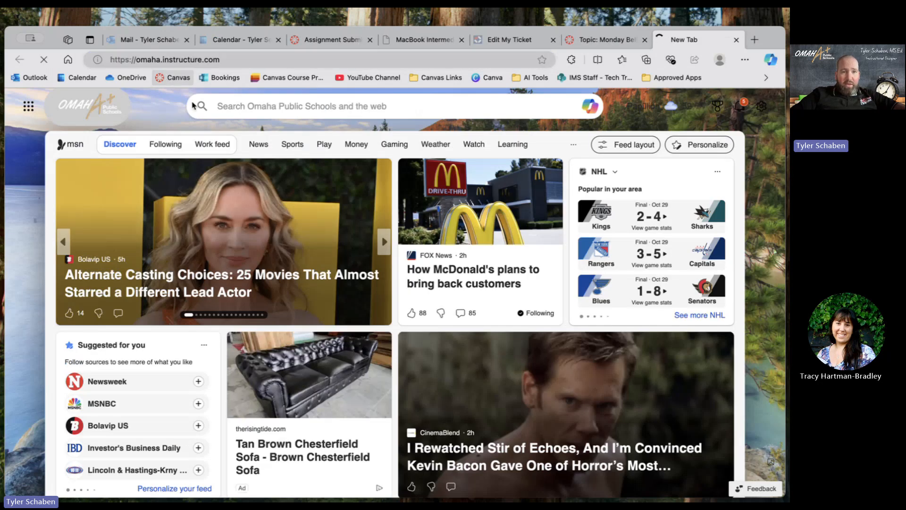
pyautogui.scroll(-1, 258, 183)
pyautogui.scroll(-5, 257, 183)
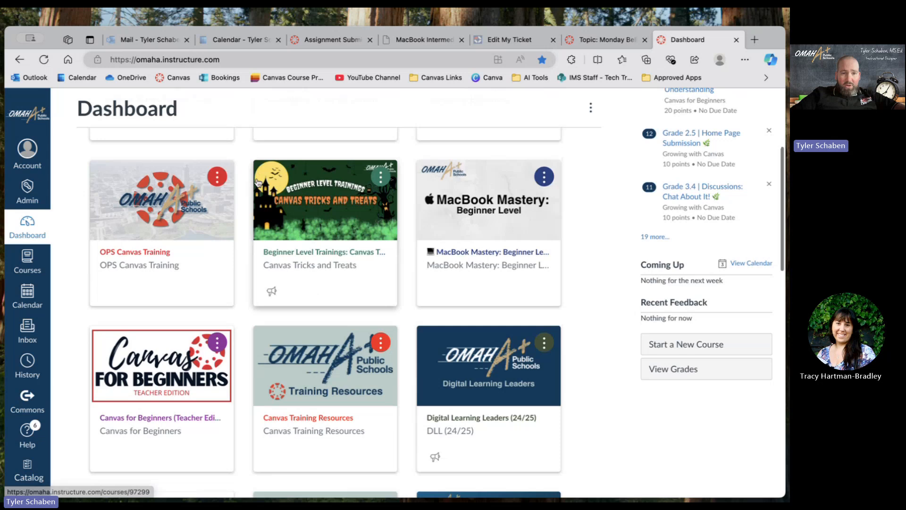
pyautogui.click(302, 260)
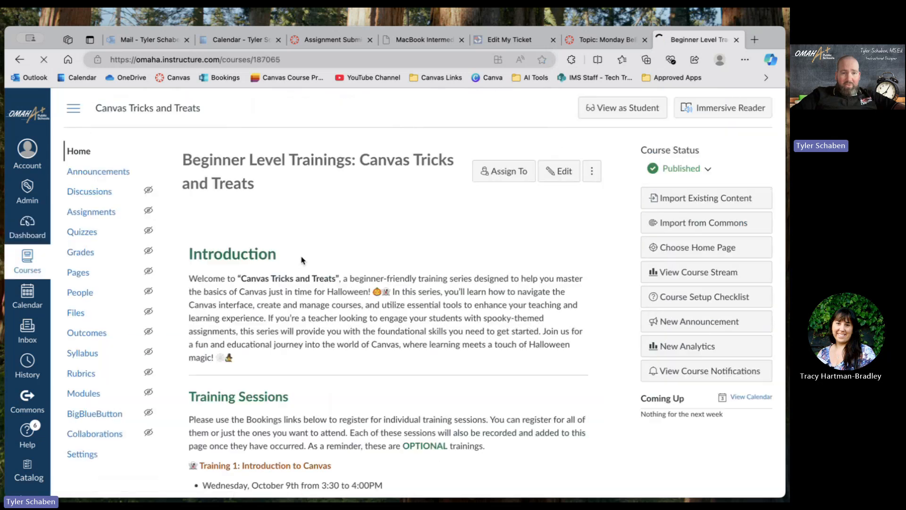
# Examine the course home page's introduction and training sessions 1 to 4, including the recordings and the Rubrics and SpeedGrader registration link.
pyautogui.scroll(-4, 301, 258)
pyautogui.scroll(-5, 301, 256)
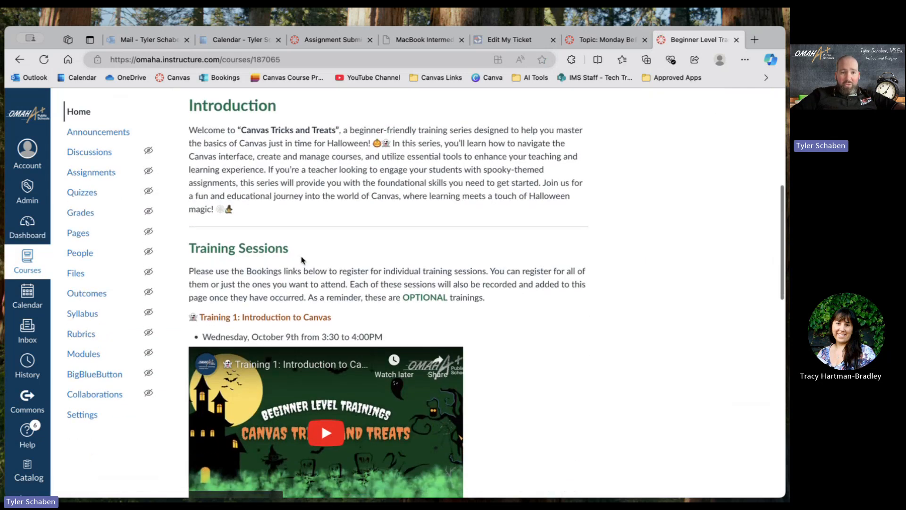
pyautogui.scroll(5, 302, 260)
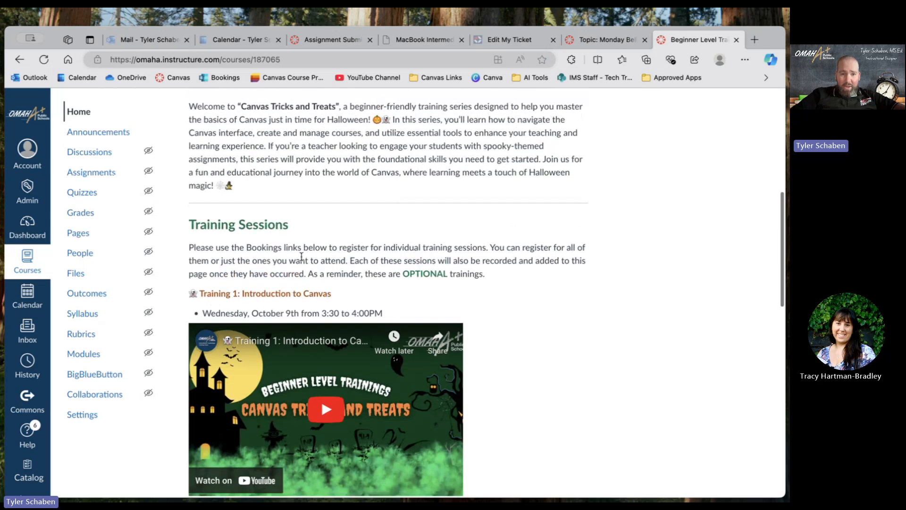
pyautogui.scroll(1, 301, 257)
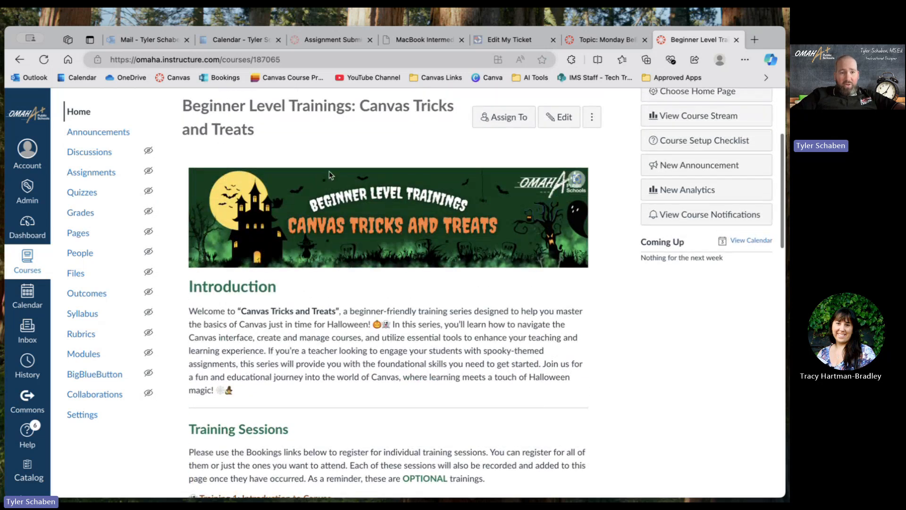
pyautogui.scroll(1, 314, 347)
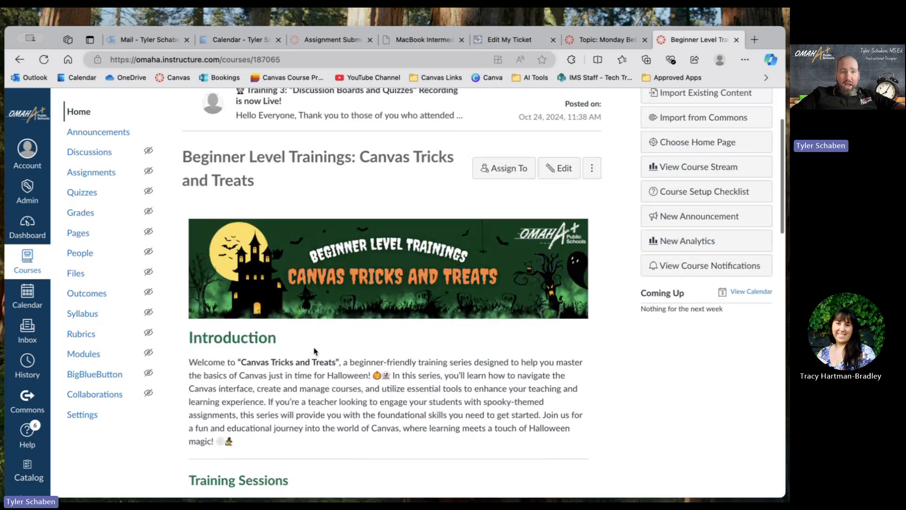
pyautogui.scroll(-9, 315, 349)
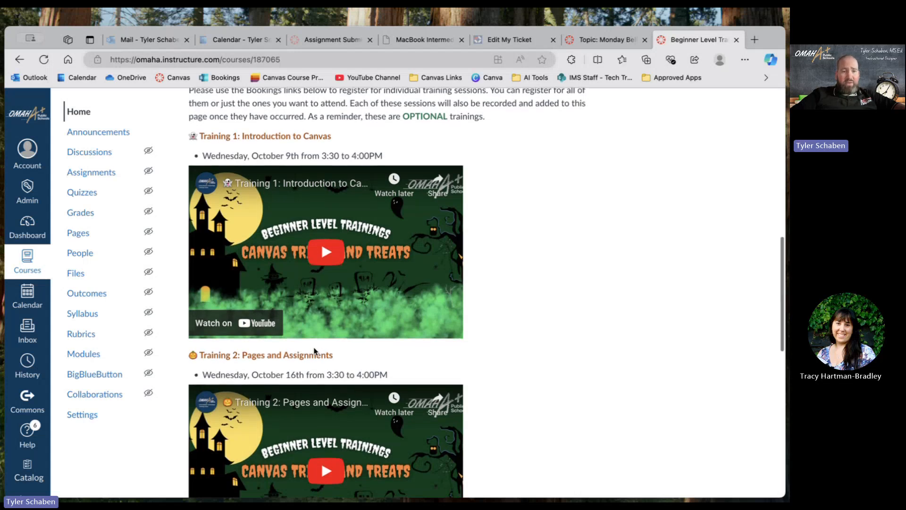
pyautogui.scroll(-10, 314, 349)
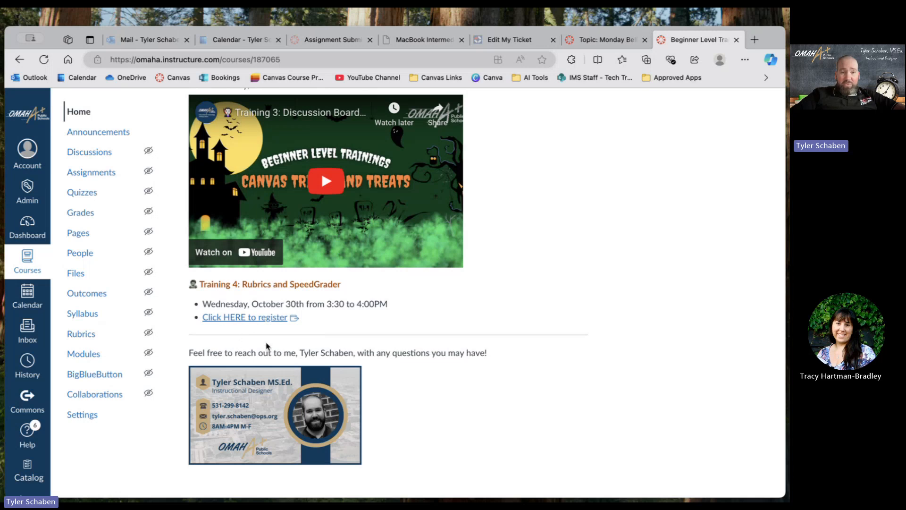
pyautogui.scroll(5, 271, 347)
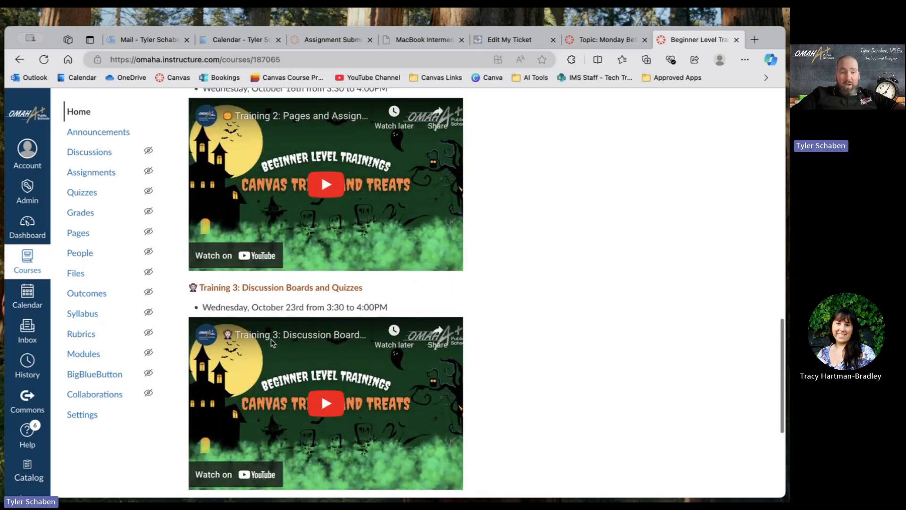
pyautogui.scroll(10, 273, 342)
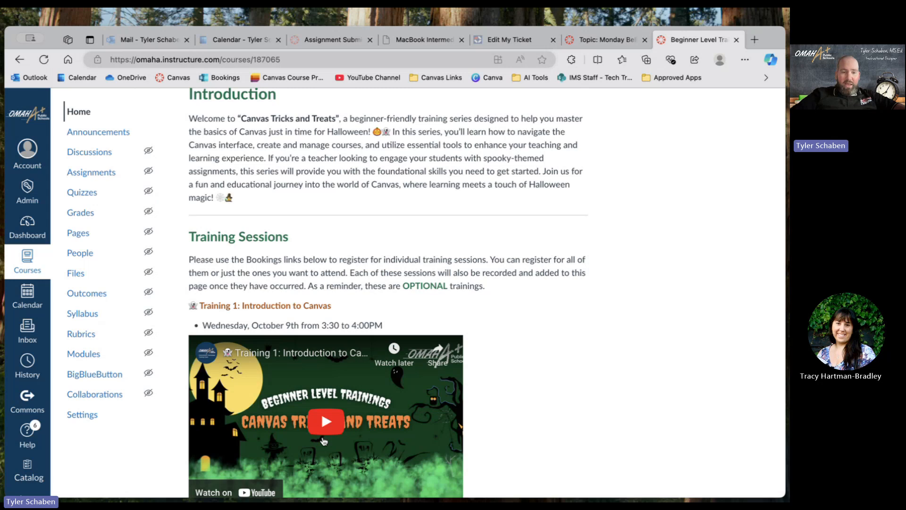
pyautogui.scroll(-12, 324, 441)
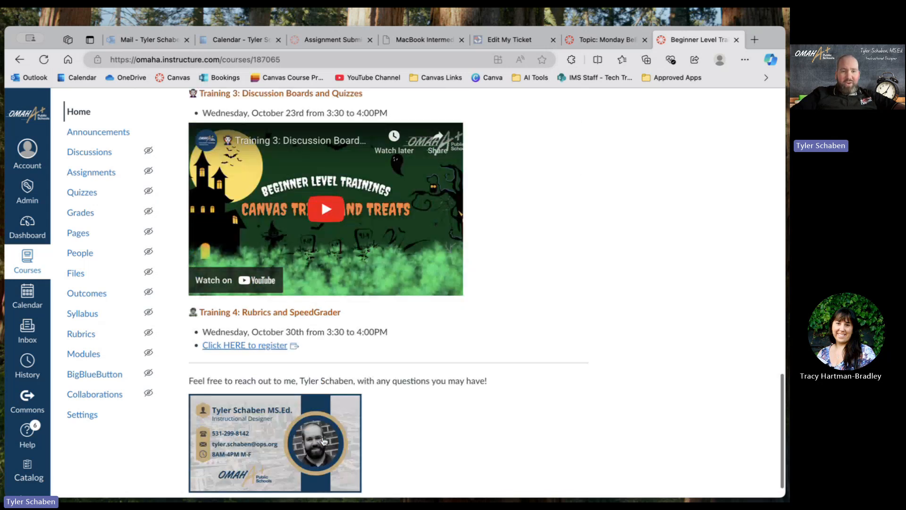
pyautogui.scroll(7, 323, 441)
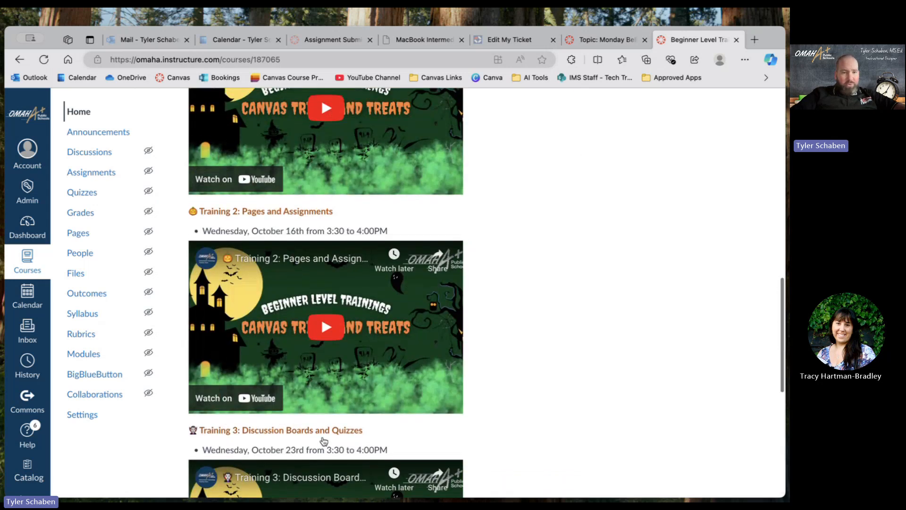
pyautogui.scroll(4, 323, 441)
pyautogui.scroll(-8, 324, 440)
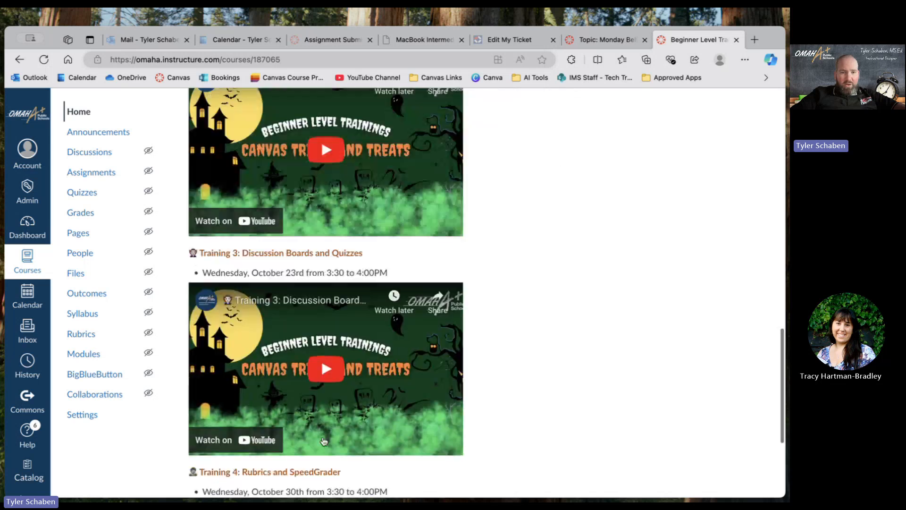
pyautogui.scroll(-4, 324, 441)
pyautogui.scroll(2, 304, 420)
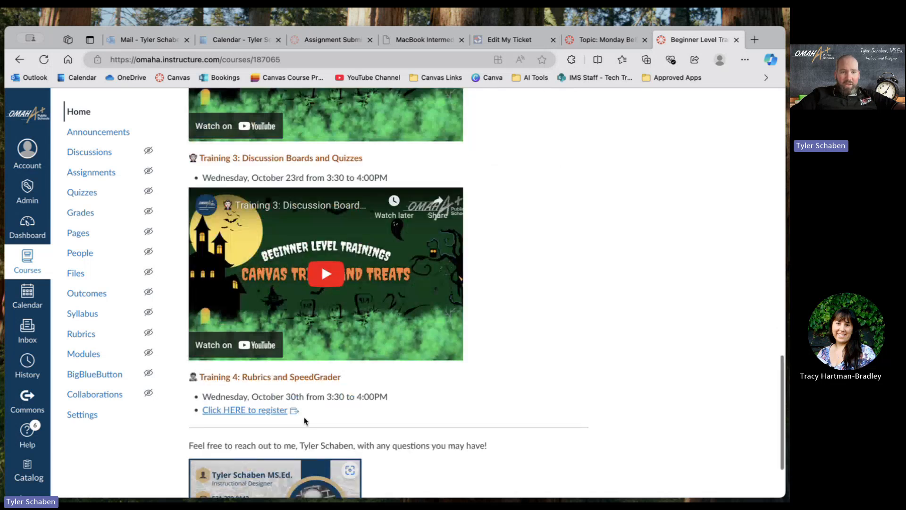
pyautogui.scroll(5, 304, 420)
pyautogui.scroll(-7, 293, 406)
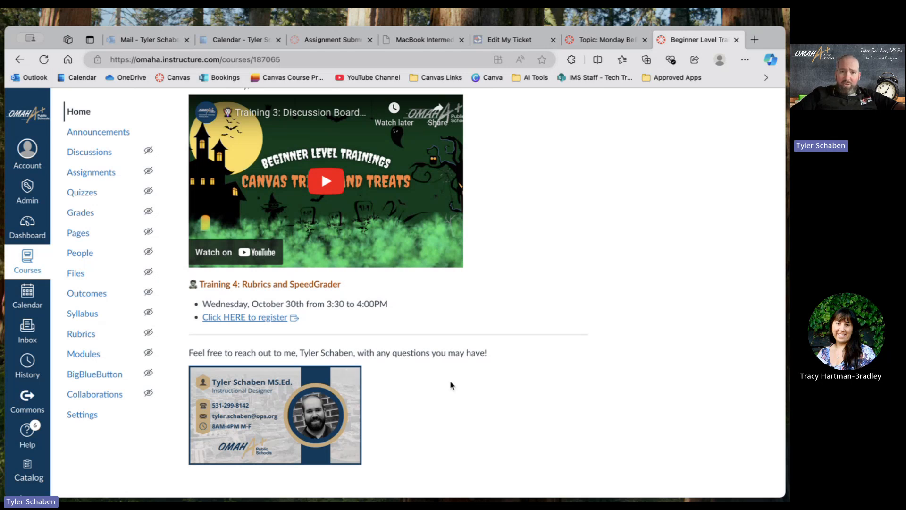
pyautogui.scroll(15, 449, 384)
pyautogui.scroll(-15, 450, 385)
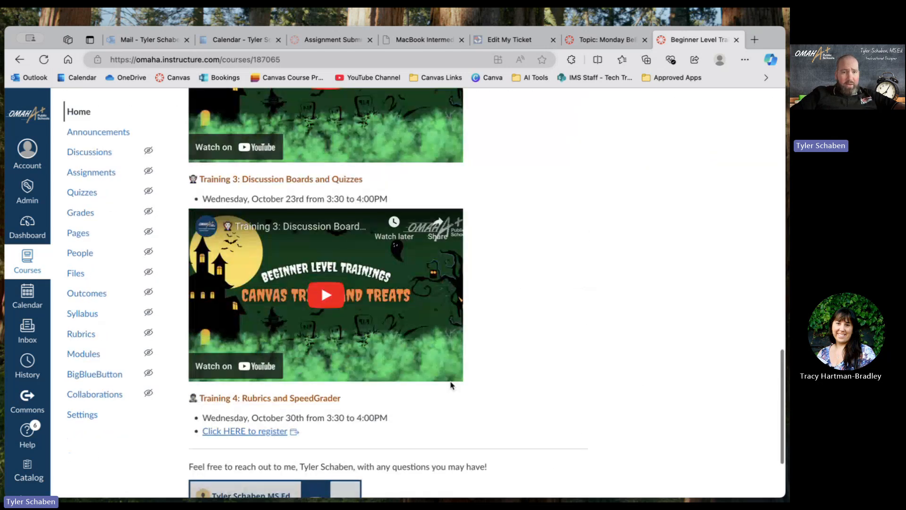
pyautogui.scroll(1, 451, 384)
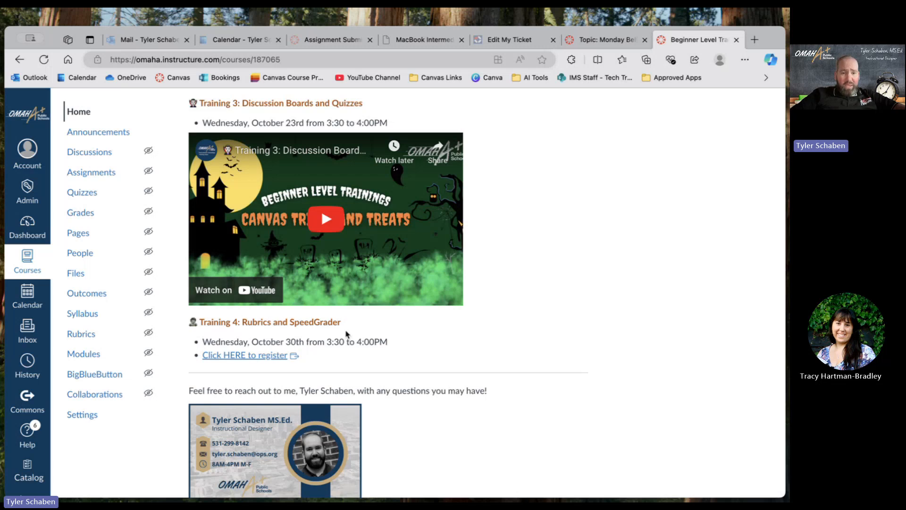
pyautogui.scroll(9, 437, 398)
pyautogui.scroll(12, 437, 400)
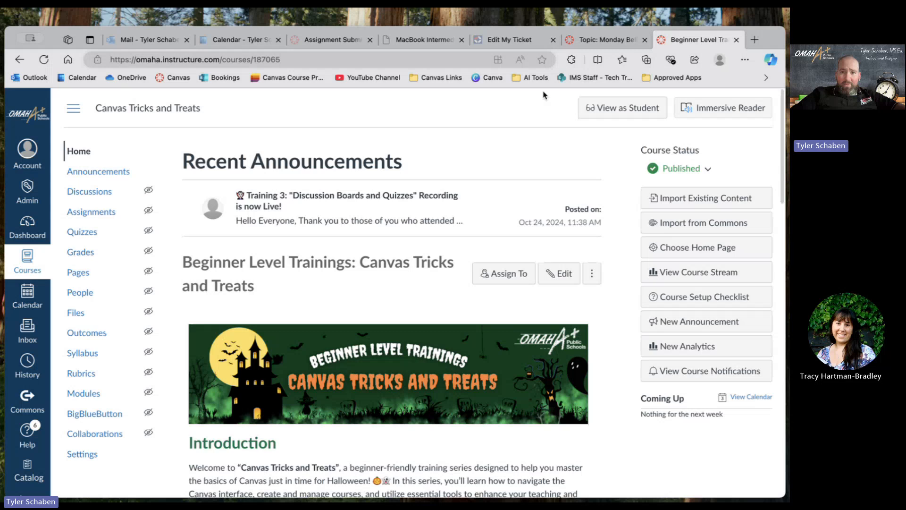
# Return to the course with the Monday Bell Work discussion and open its modules at Example Module 2.
pyautogui.click(601, 40)
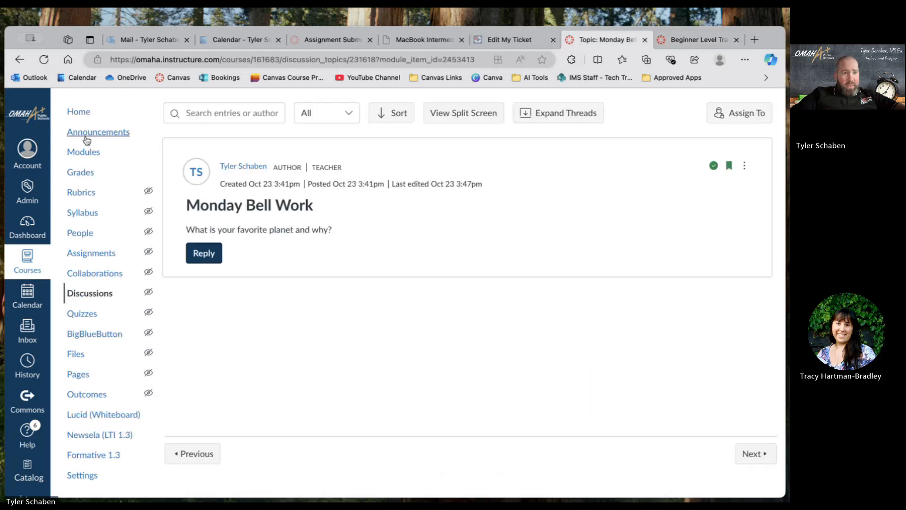
pyautogui.click(88, 154)
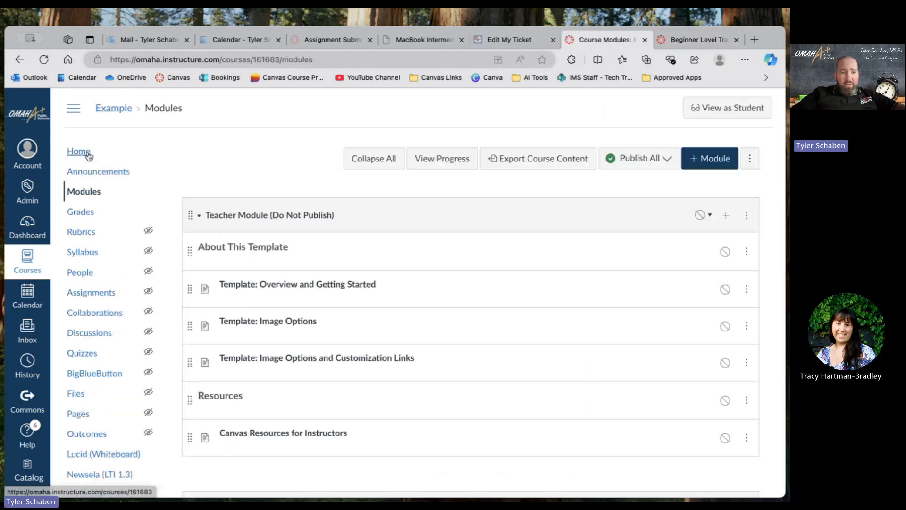
pyautogui.scroll(-15, 391, 326)
pyautogui.scroll(-1, 390, 328)
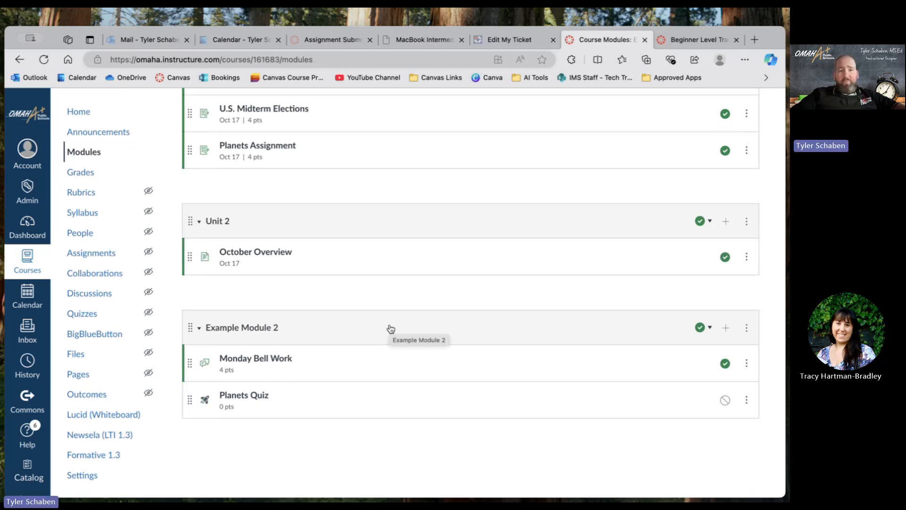
# Examine the assignments, pages, discussion and quiz listed under Example Module 1, Unit 2 and Example Module 2.
pyautogui.scroll(2, 390, 328)
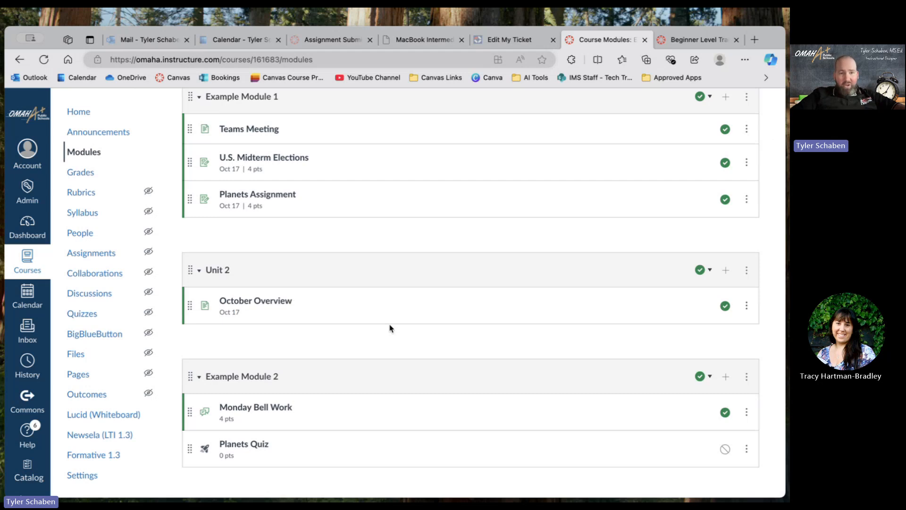
pyautogui.scroll(3, 390, 327)
pyautogui.scroll(-5, 390, 327)
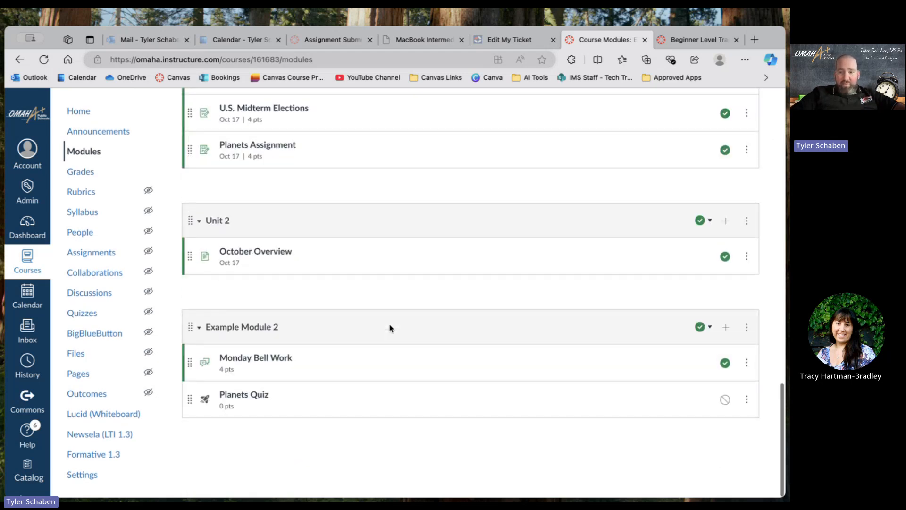
pyautogui.scroll(1, 390, 328)
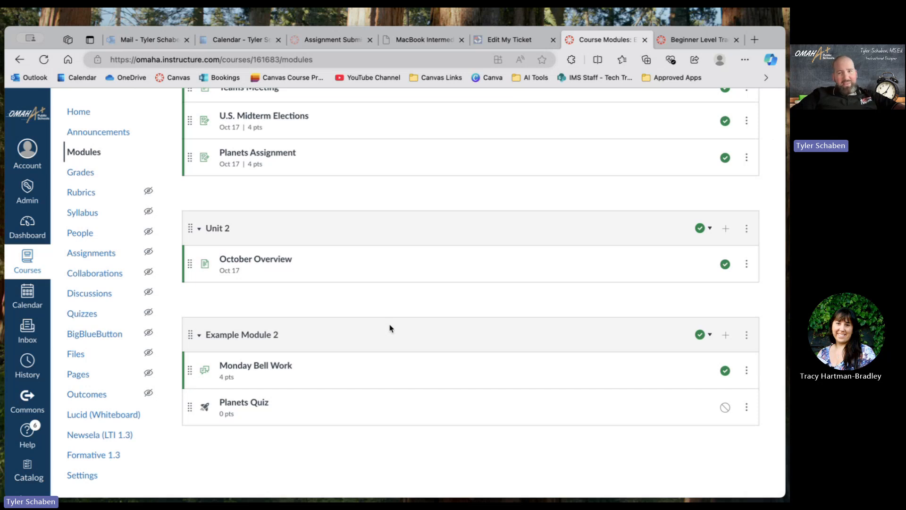
pyautogui.scroll(3, 391, 328)
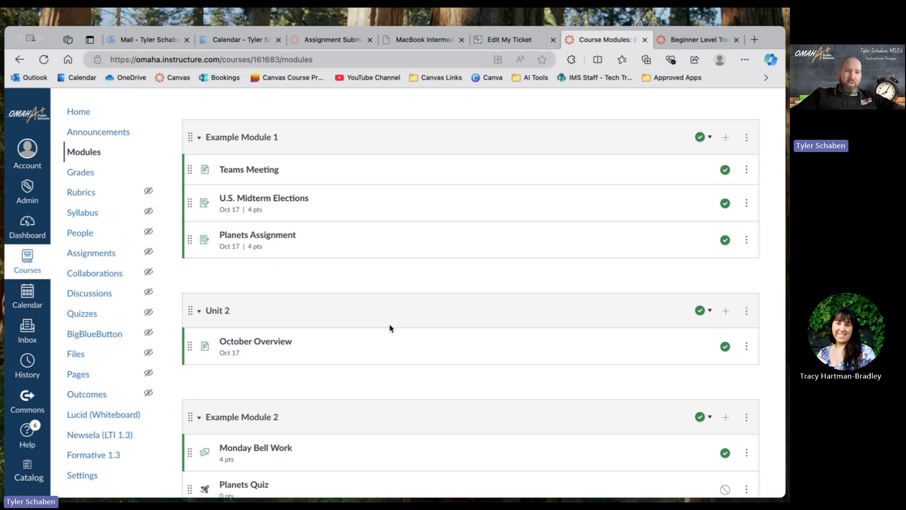
pyautogui.scroll(-3, 390, 327)
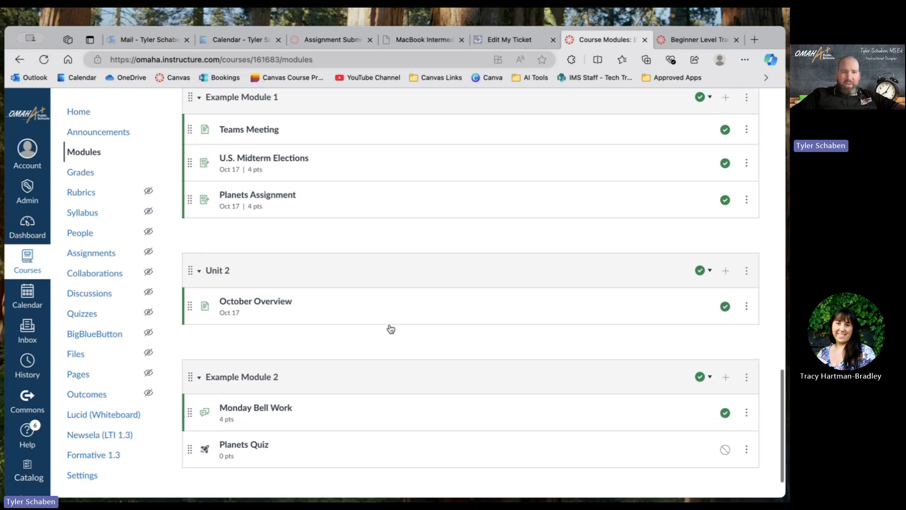
pyautogui.scroll(-2, 391, 328)
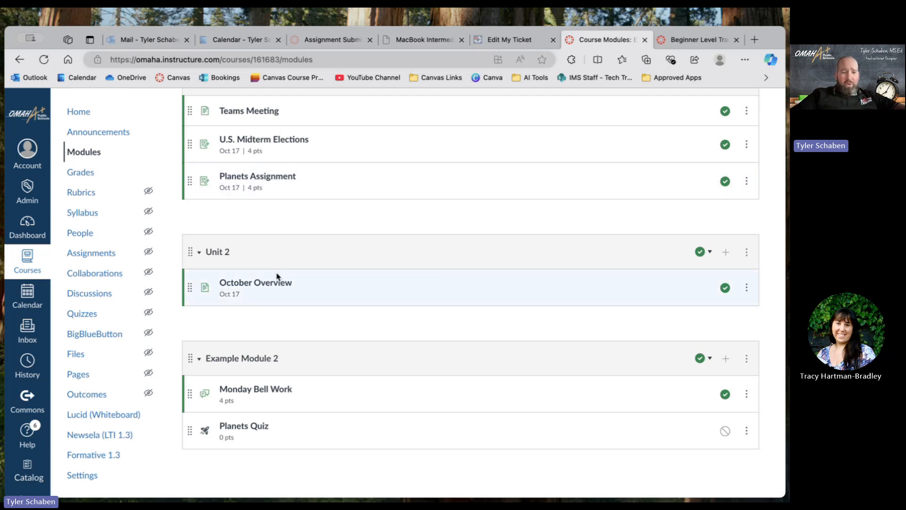
pyautogui.scroll(1, 313, 253)
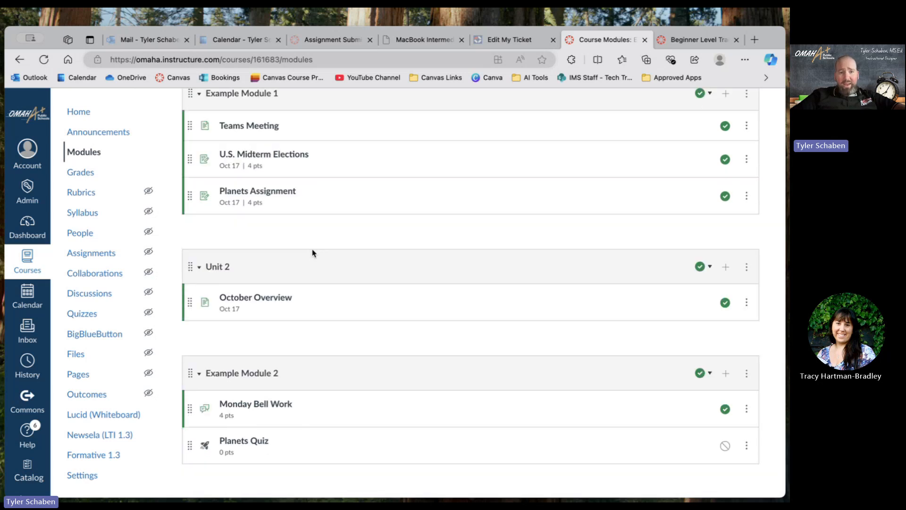
# Open the Planets Assignment from Example Module 1 and start a new rubric for it.
pyautogui.click(243, 194)
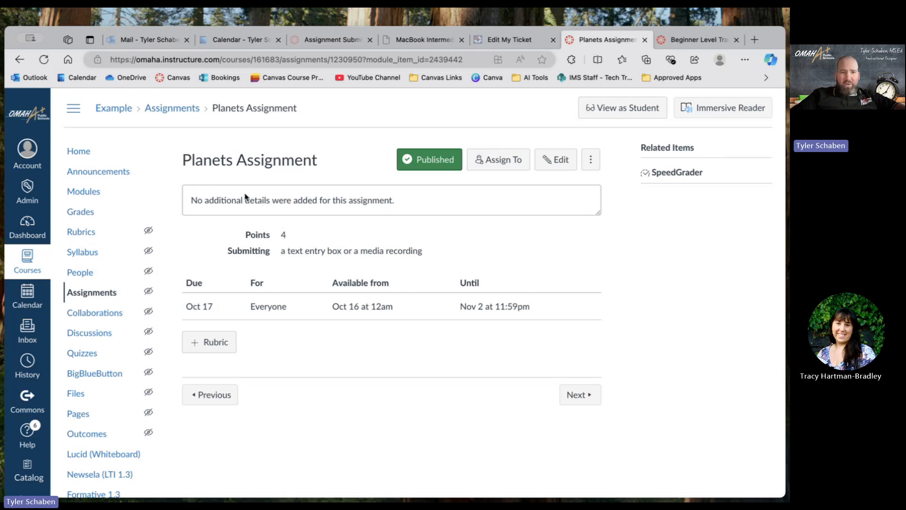
pyautogui.scroll(-2, 329, 226)
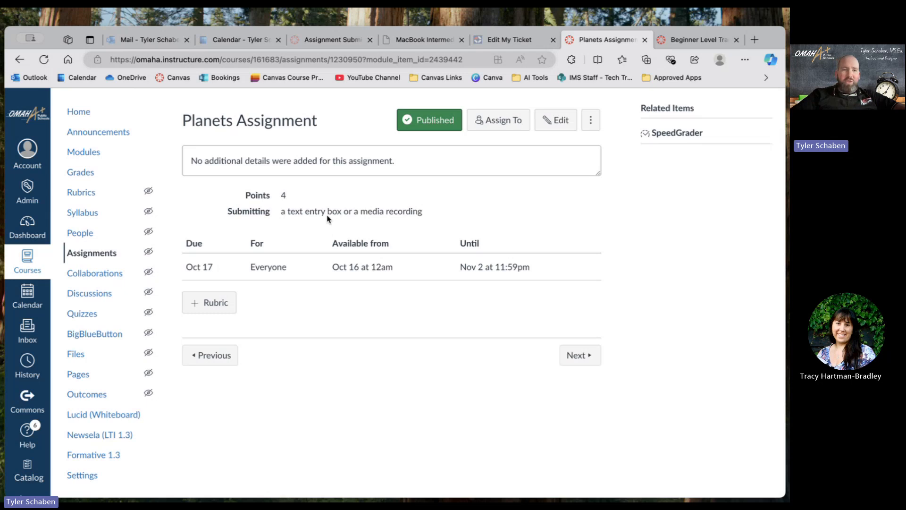
pyautogui.scroll(1, 347, 220)
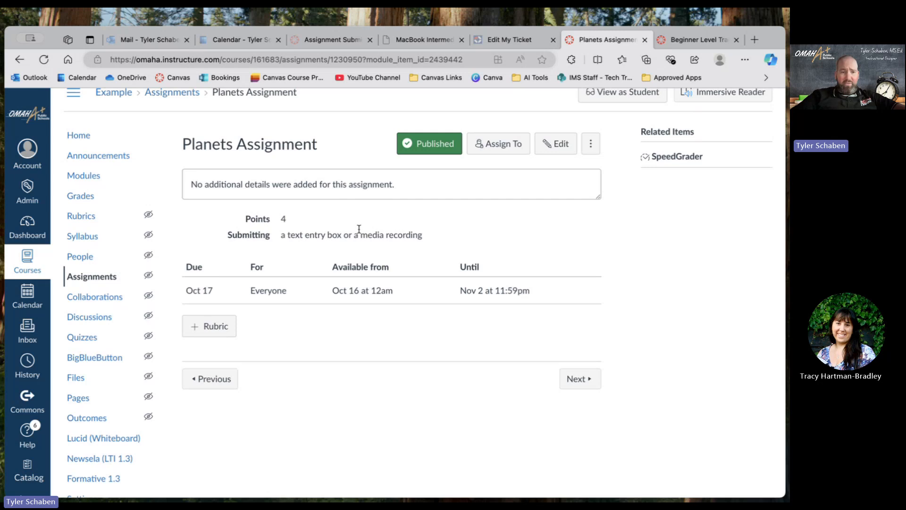
pyautogui.click(210, 332)
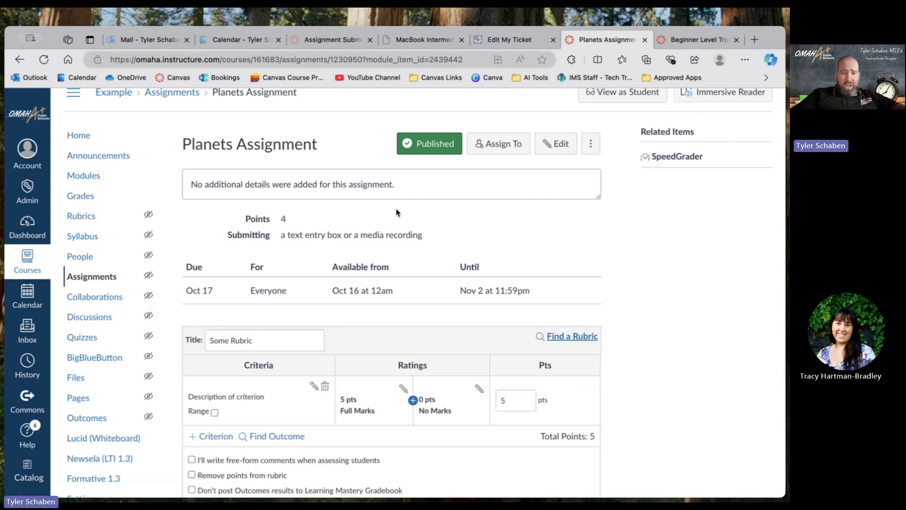
pyautogui.scroll(-5, 396, 212)
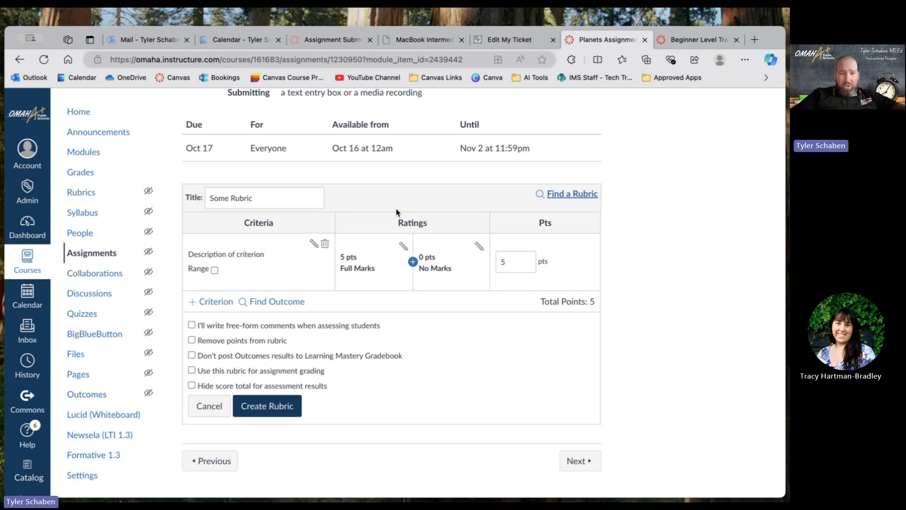
# Title the new rubric "Planets Assignment Rubric".
pyautogui.click(260, 199)
pyautogui.moveTo(260, 198); pyautogui.dragTo(201, 203)
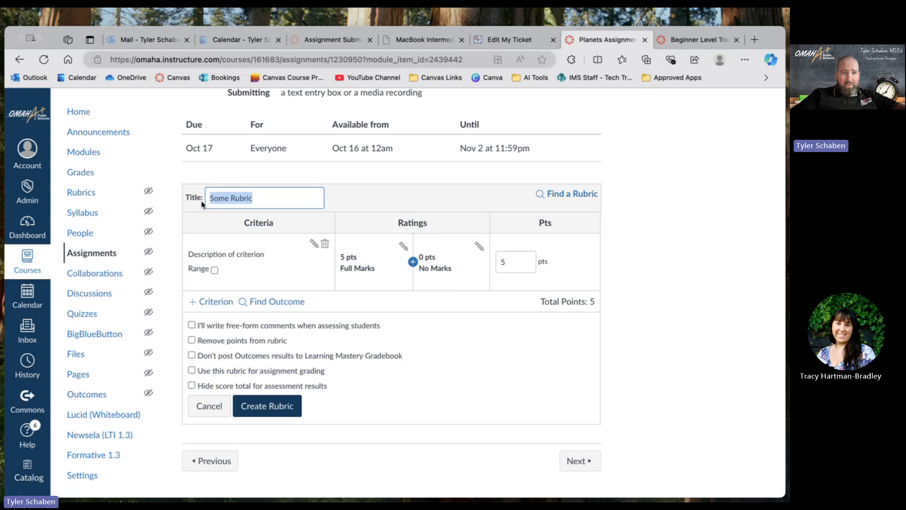
pyautogui.write('Planets Assig')
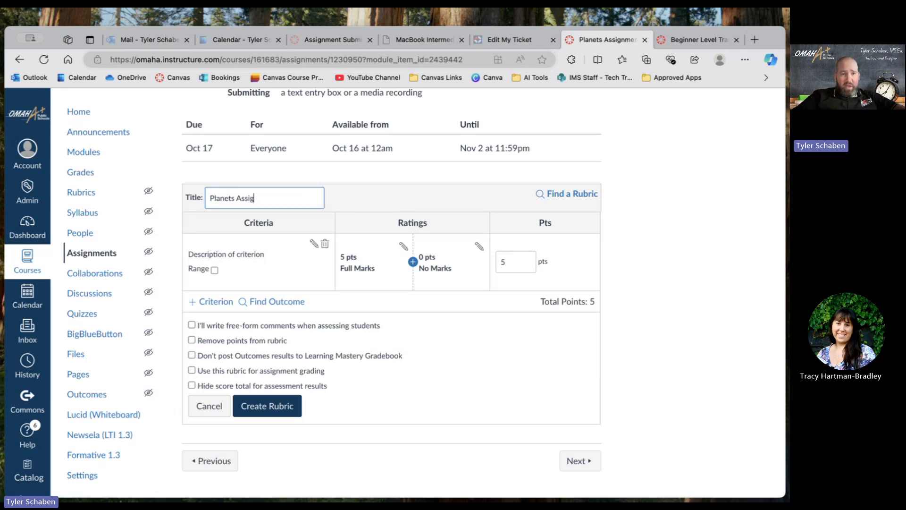
pyautogui.write('nment Rubric')
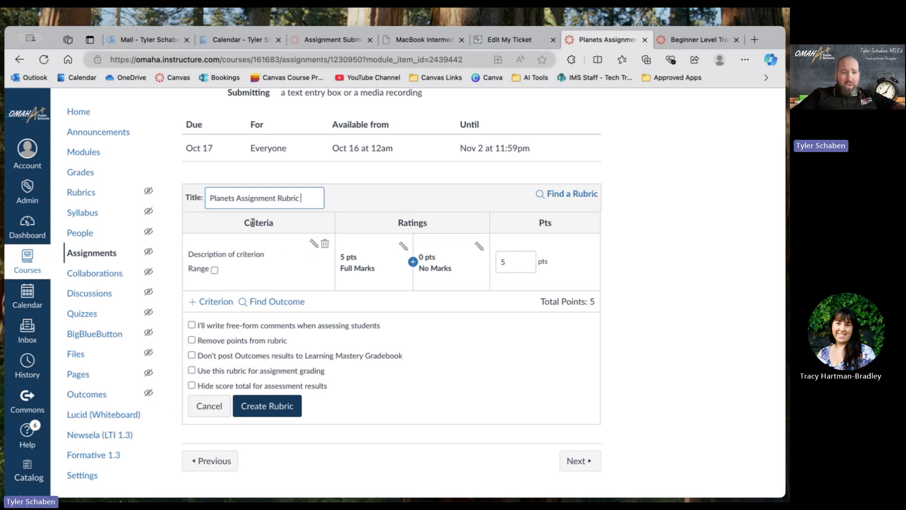
# Edit the rubric's first criterion and replace its description with "The Assignment was Completed".
pyautogui.click(314, 243)
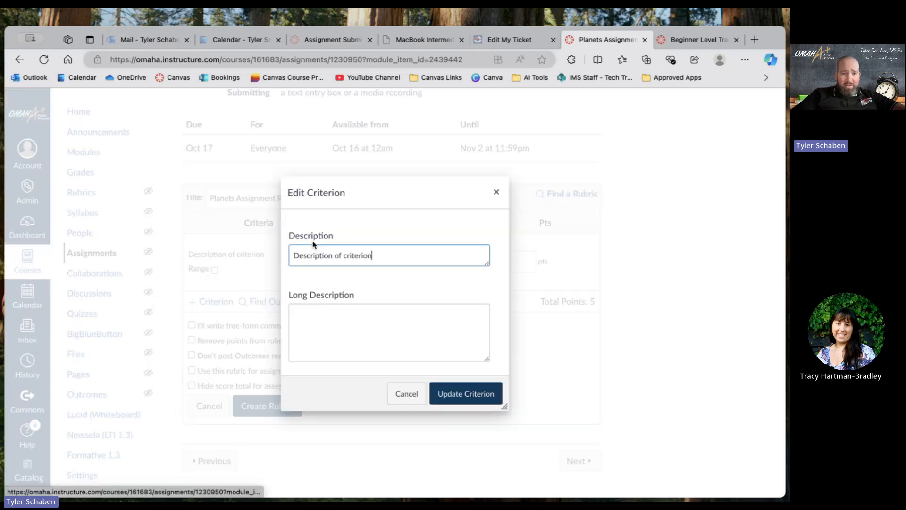
pyautogui.click(334, 325)
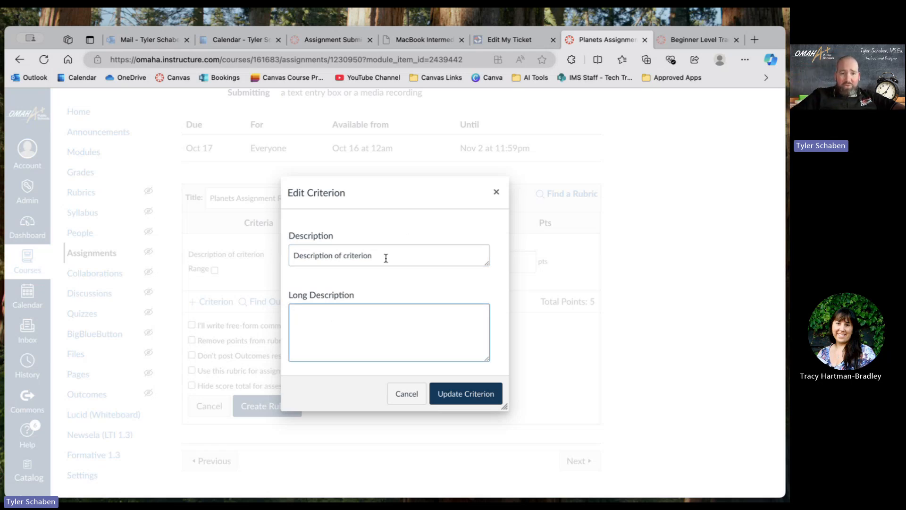
pyautogui.moveTo(384, 256); pyautogui.dragTo(253, 236)
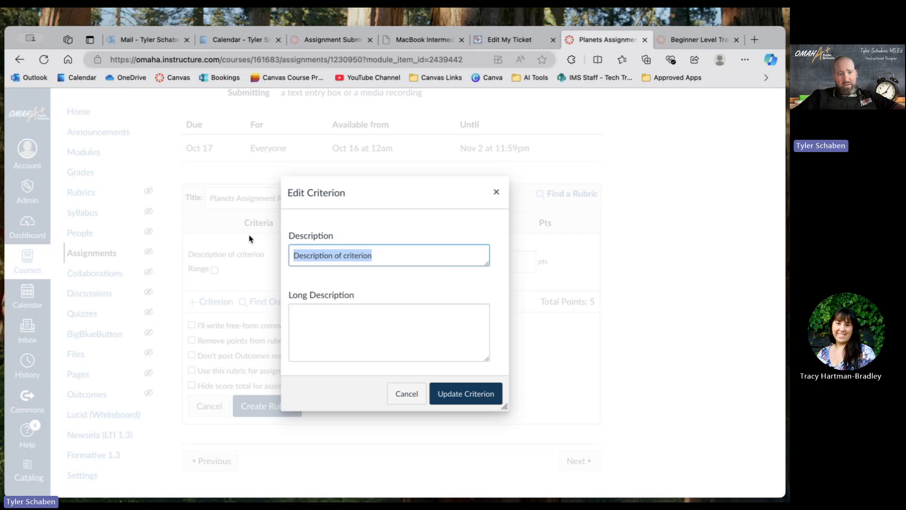
pyautogui.write('The Assign')
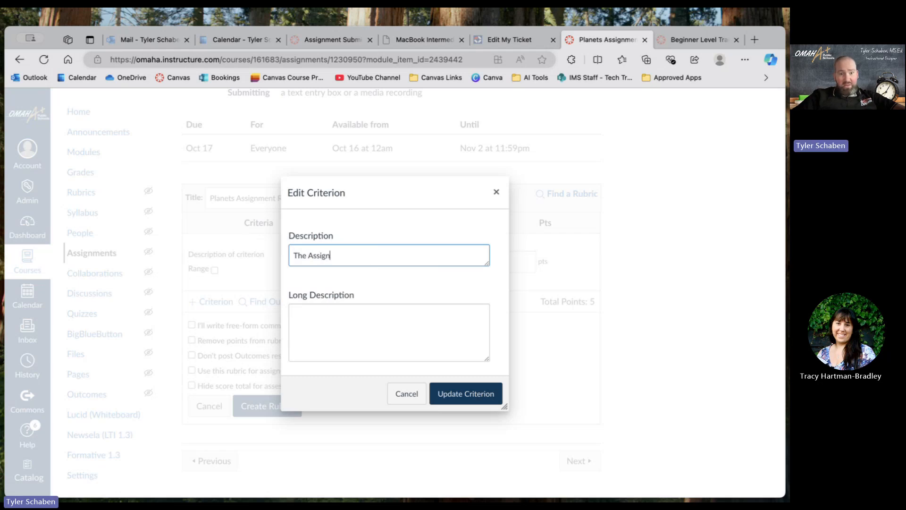
pyautogui.write('ment was Completed')
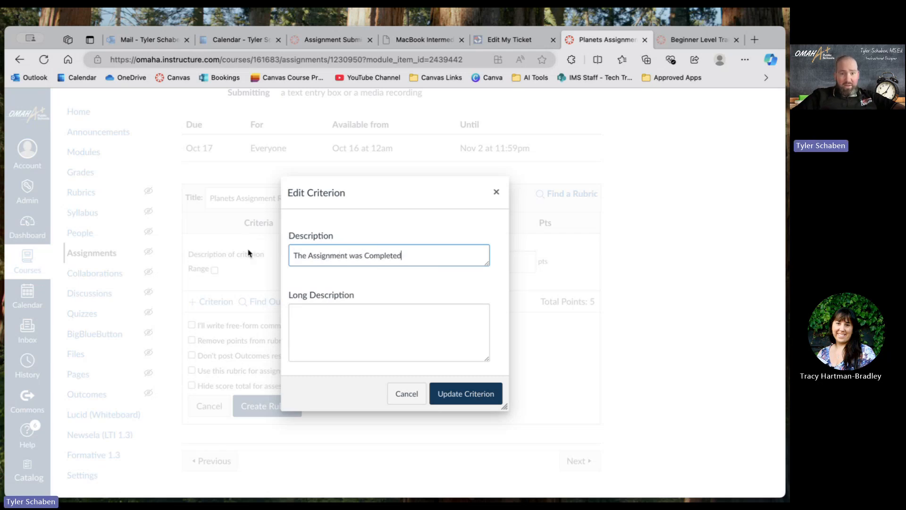
# Fill the criterion's long description with about two and a half lines of random placeholder letters and update the criterion.
pyautogui.click(320, 311)
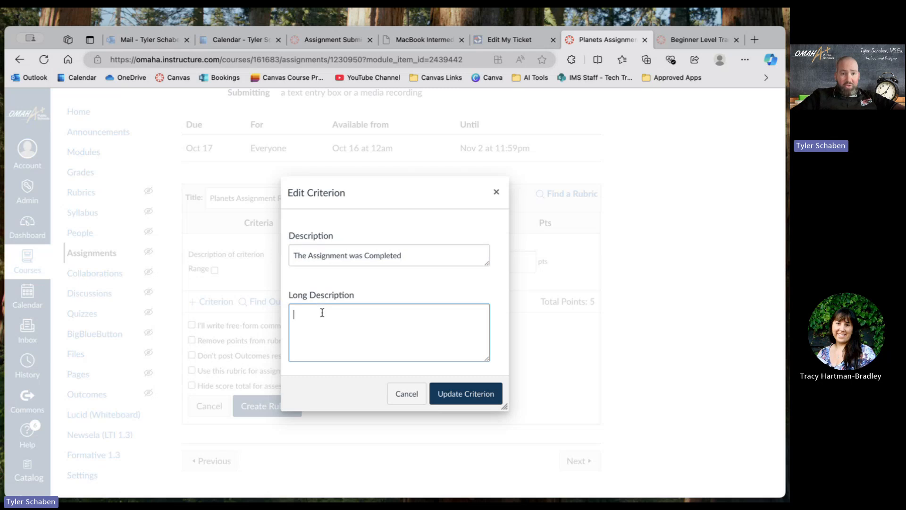
pyautogui.write('a;lskdf;lkjafl;jasld;kjfl;aksjdflkjasl;fdk')
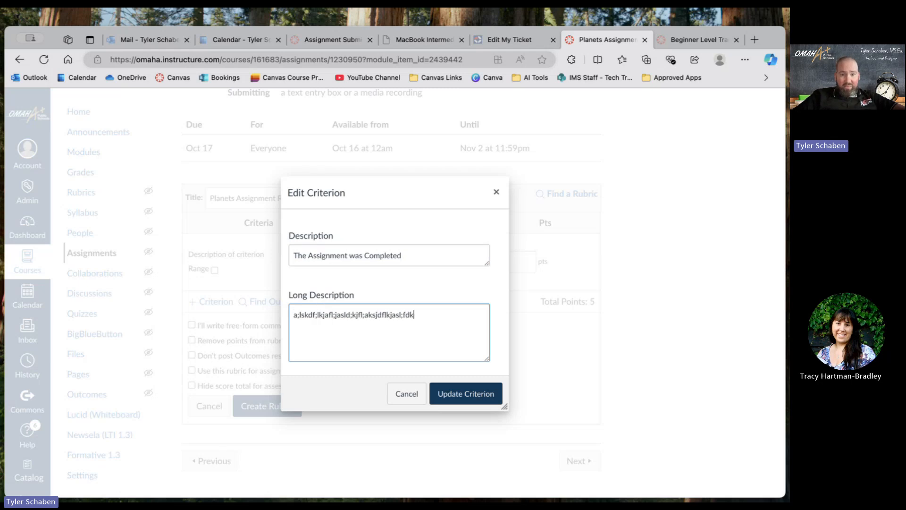
pyautogui.write('as;ldjkf;lakjdsf;lkjasdlfka;ldjkflajkdfljas')
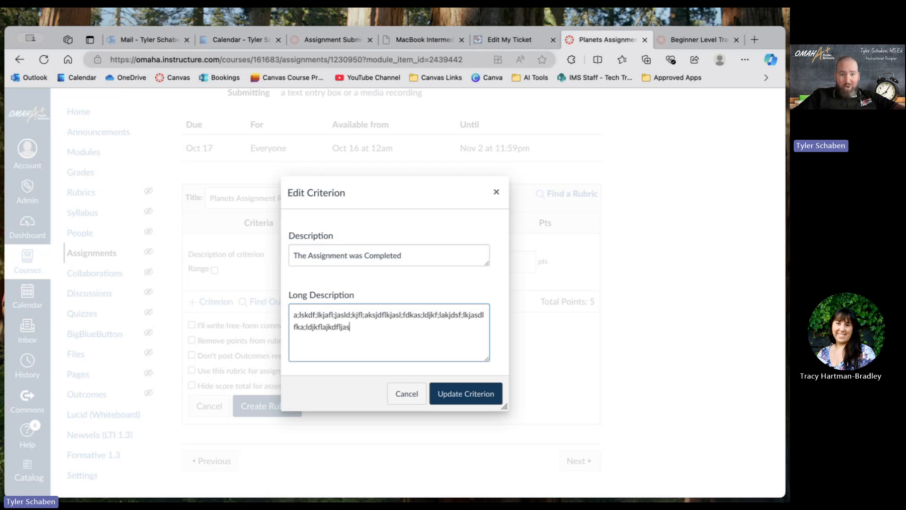
pyautogui.write('dlfkja;ldjf;lasdf;ljasldfjkla')
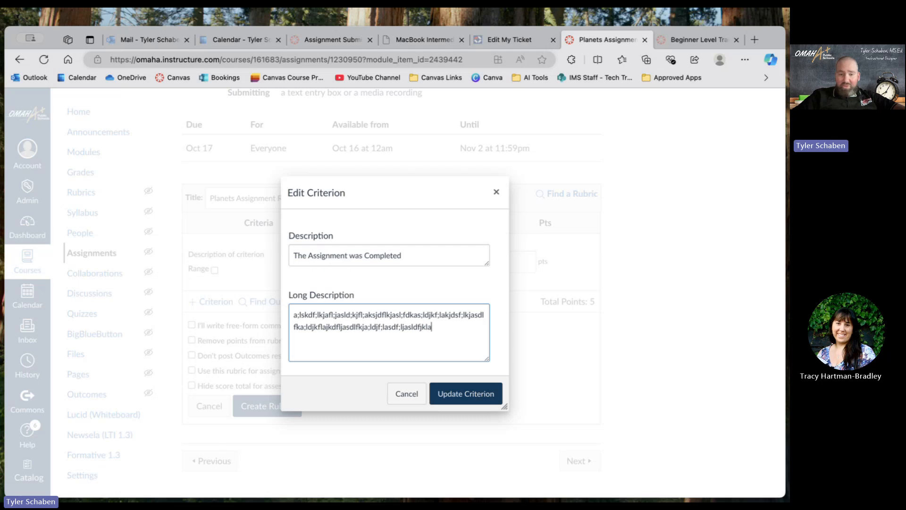
pyautogui.write('dlfkjadkjfjdfljadflklkjafdasf')
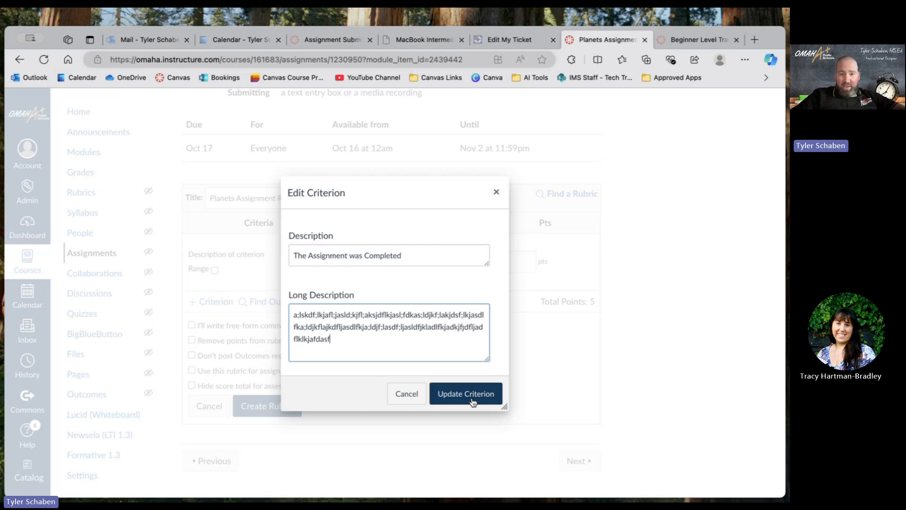
pyautogui.hotkey('ctrl', 'a')
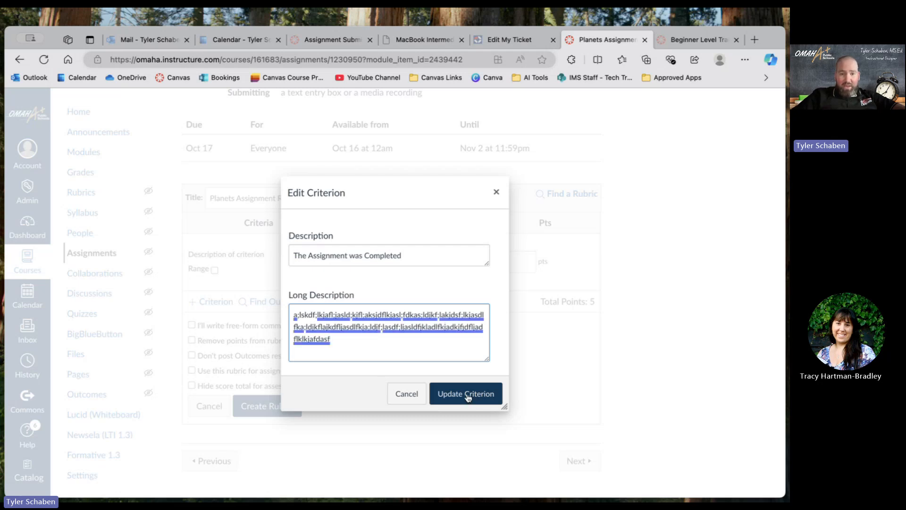
pyautogui.click(468, 397)
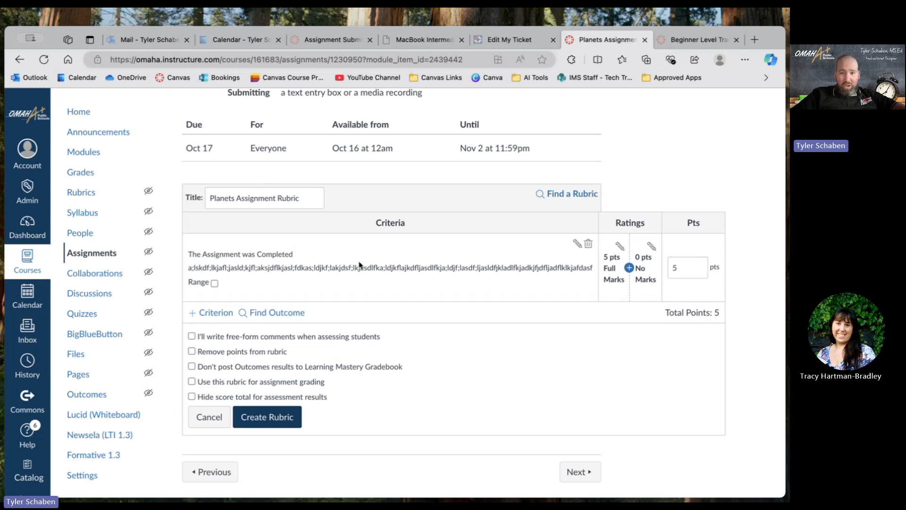
# Edit the criterion's Full Marks rating, setting its score to 2 points and its title to "Excellent".
pyautogui.scroll(-1, 359, 265)
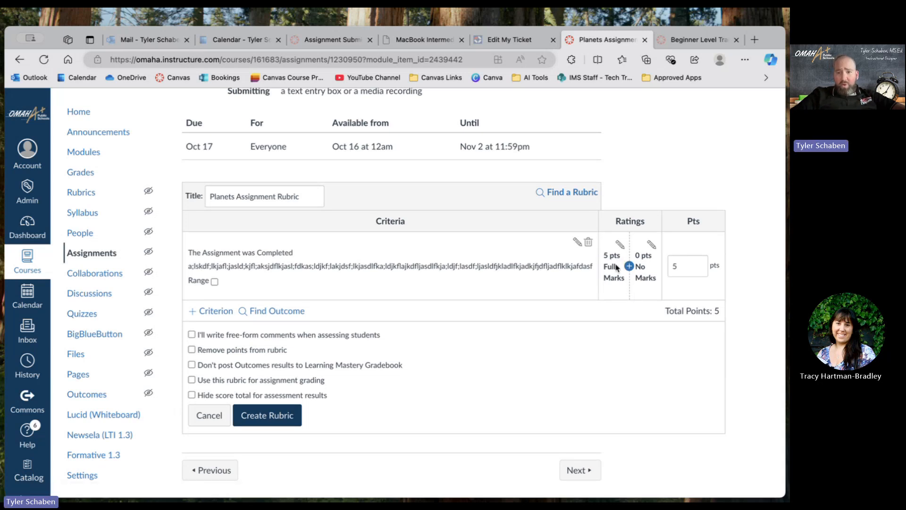
pyautogui.scroll(3, 634, 276)
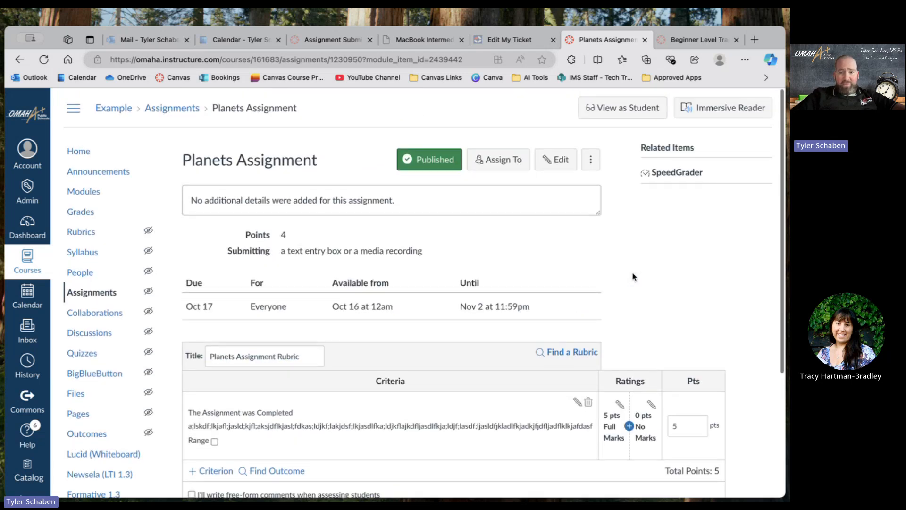
pyautogui.scroll(-3, 632, 276)
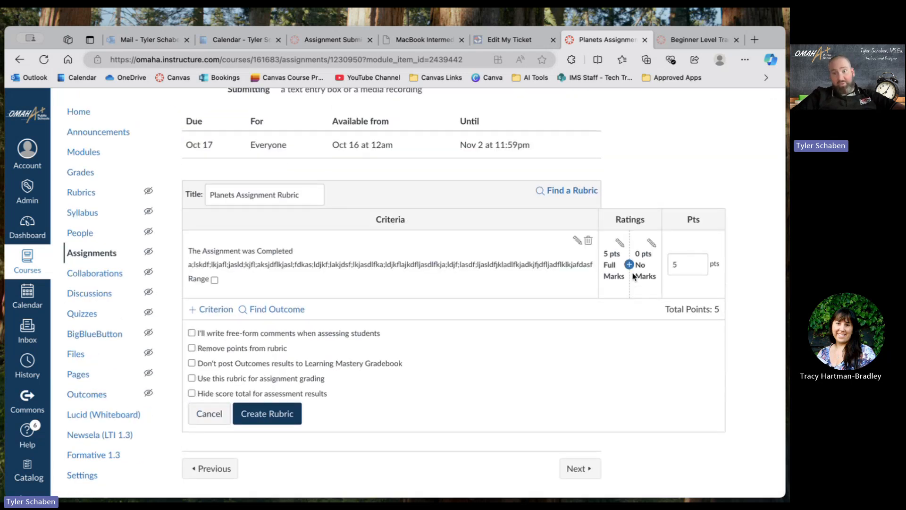
pyautogui.click(620, 241)
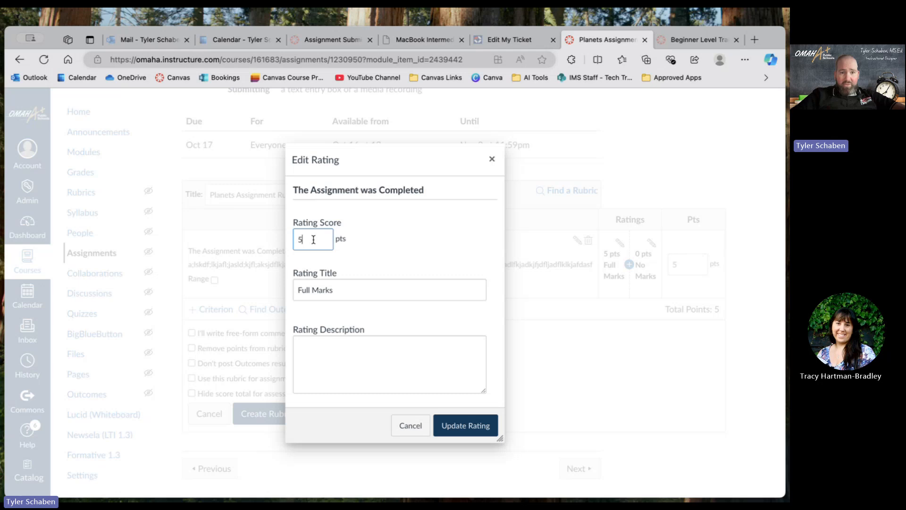
pyautogui.moveTo(313, 239); pyautogui.dragTo(278, 239)
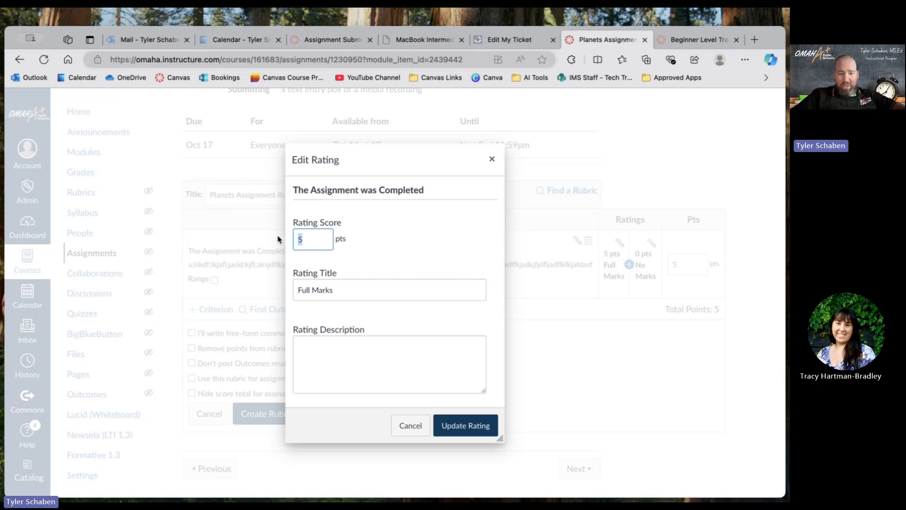
pyautogui.write('2')
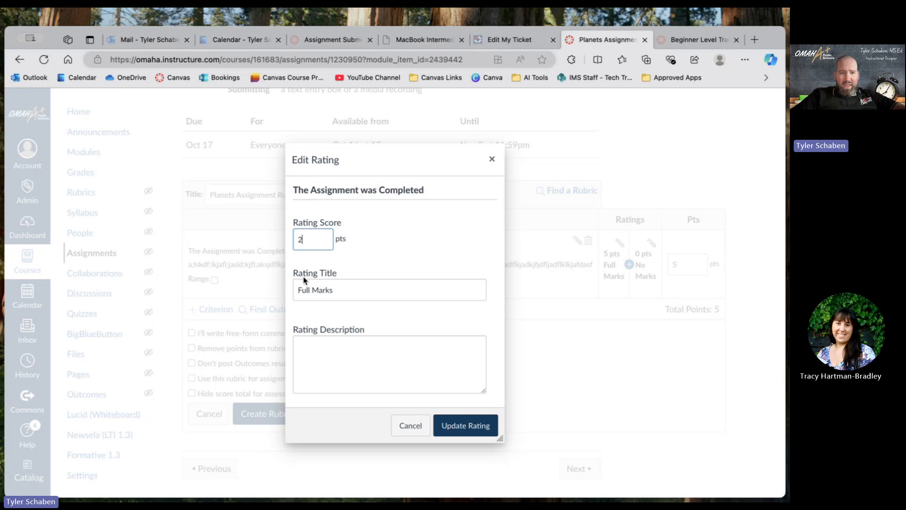
pyautogui.click(335, 288)
pyautogui.moveTo(335, 288); pyautogui.dragTo(259, 293)
pyautogui.write('E')
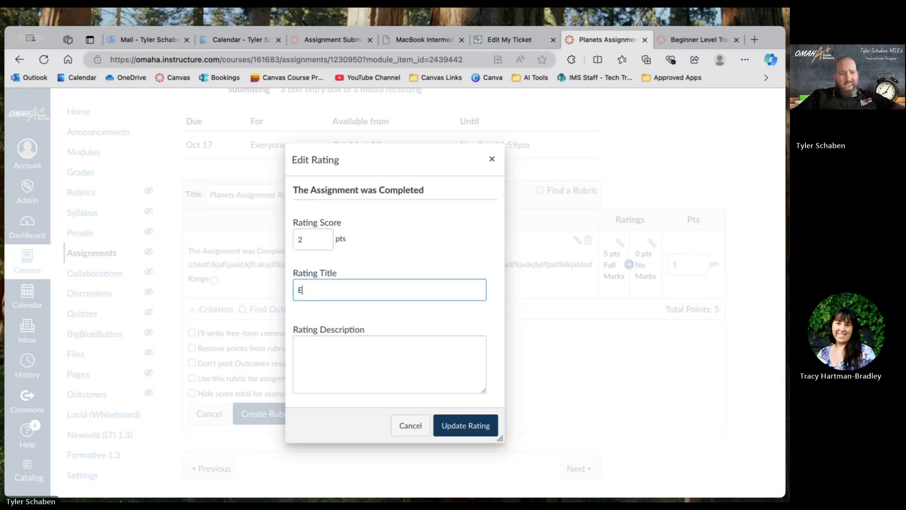
pyautogui.write('xcellent')
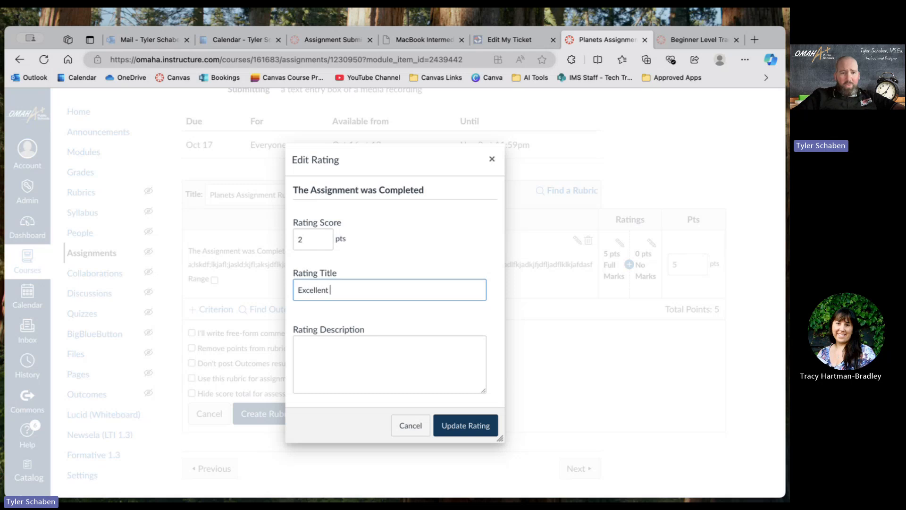
# Describe the Excellent rating as "The assignment was fully completed" and update the rating.
pyautogui.click(319, 350)
pyautogui.write('T')
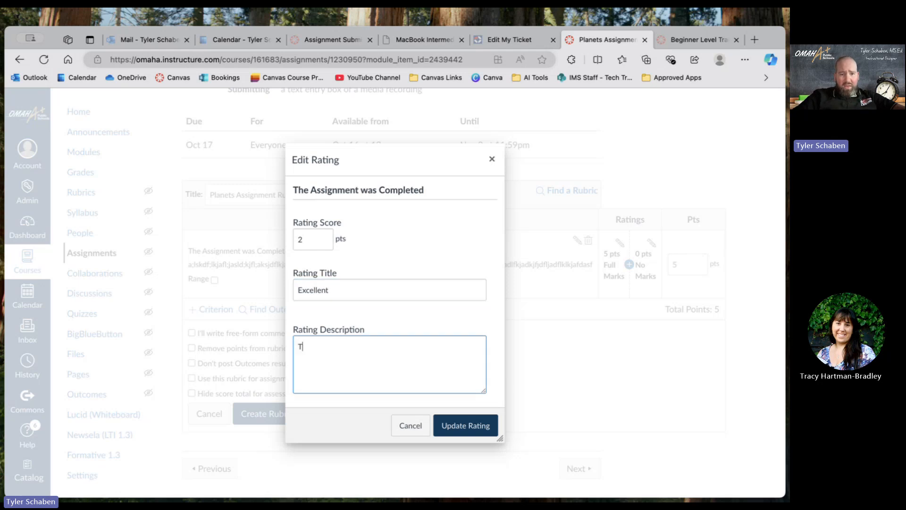
pyautogui.write('he assignment ')
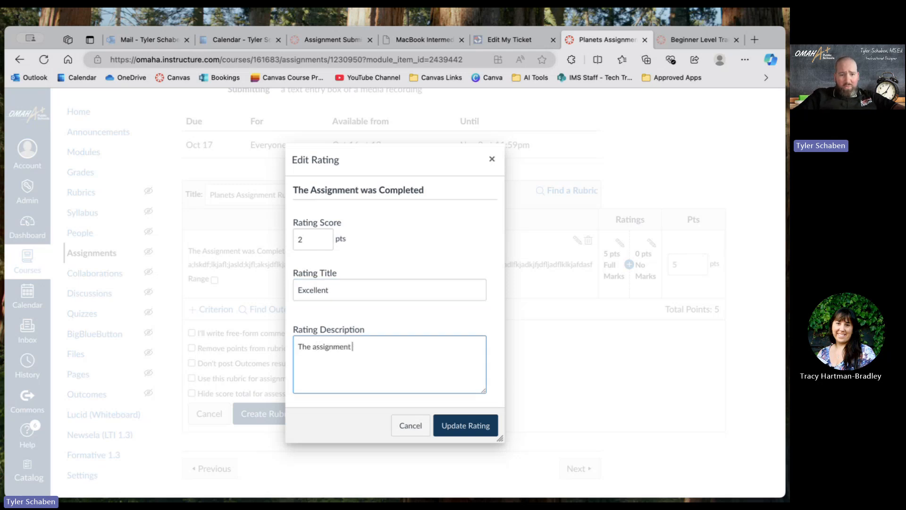
pyautogui.write('was fully completed')
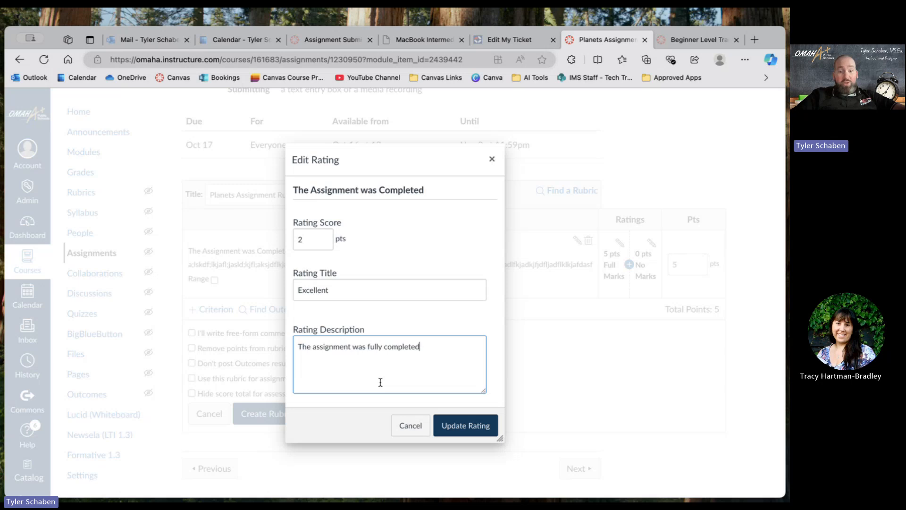
pyautogui.click(446, 425)
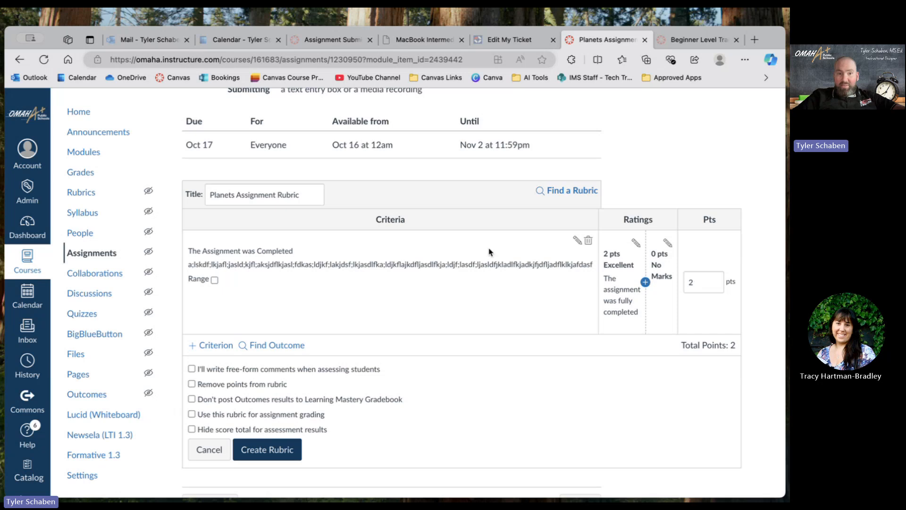
# Edit the criterion's No Marks rating and replace its title with "Incomplete".
pyautogui.scroll(2, 401, 165)
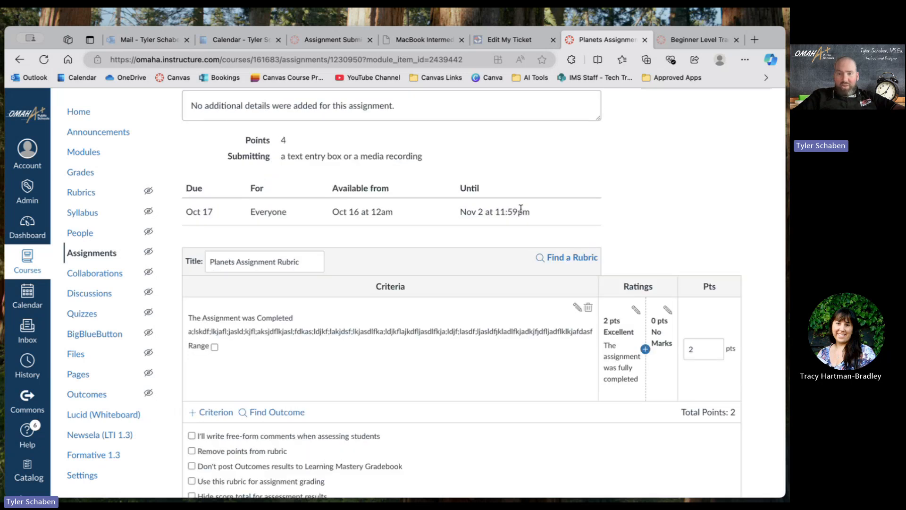
pyautogui.scroll(-3, 522, 208)
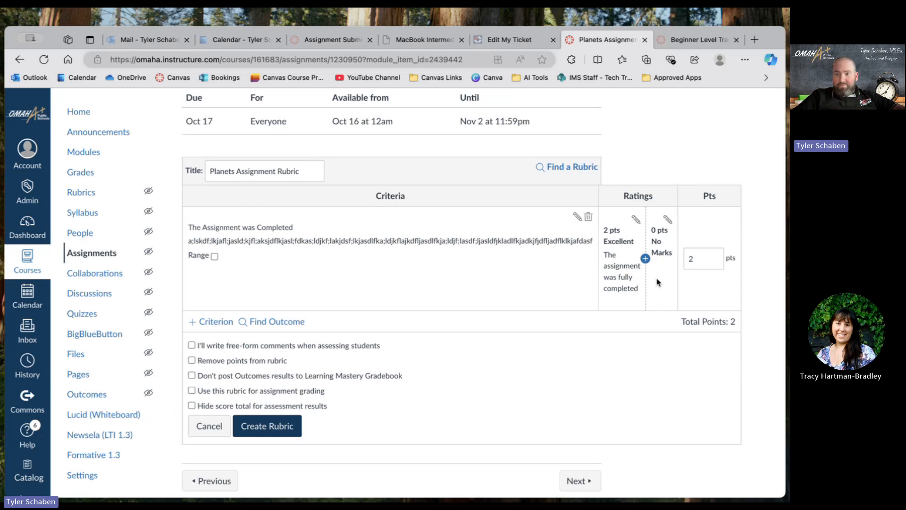
pyautogui.click(668, 222)
pyautogui.press('Tab')
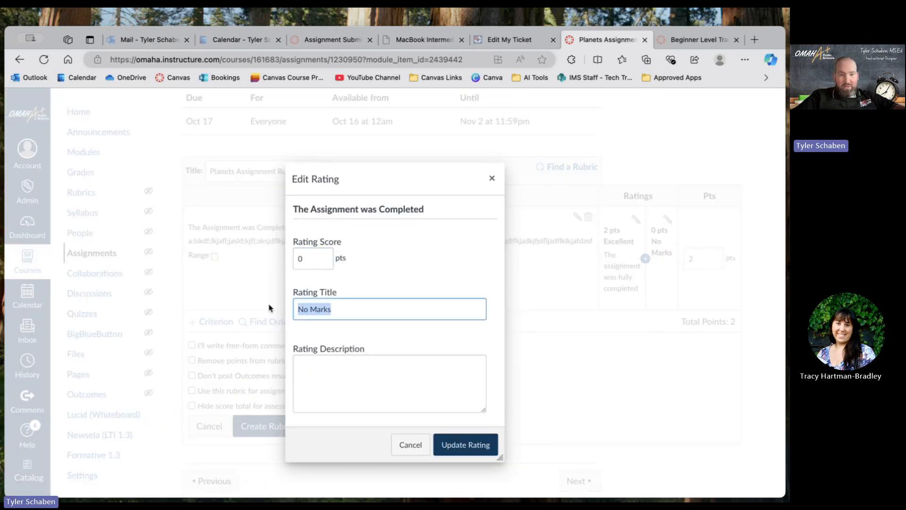
pyautogui.write('Incomplete')
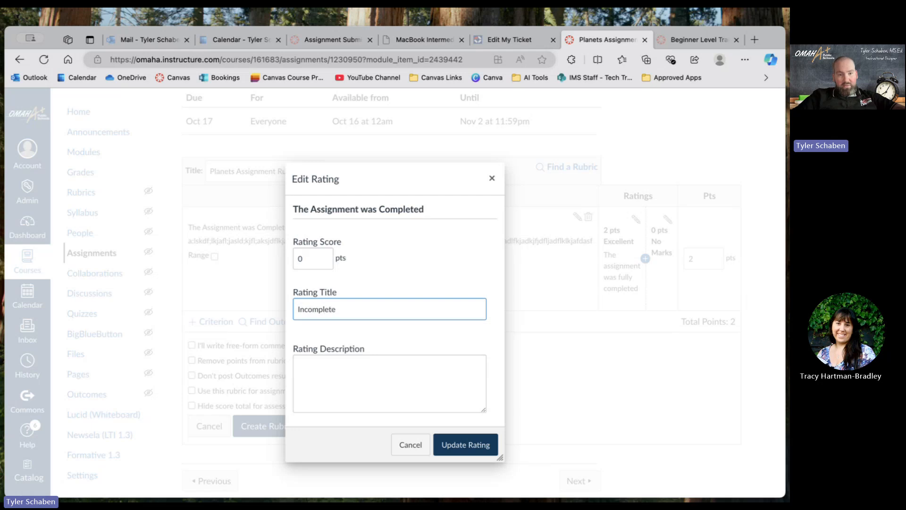
# Describe the Incomplete rating as "The Assignment was not complete" and update the rating.
pyautogui.click(329, 368)
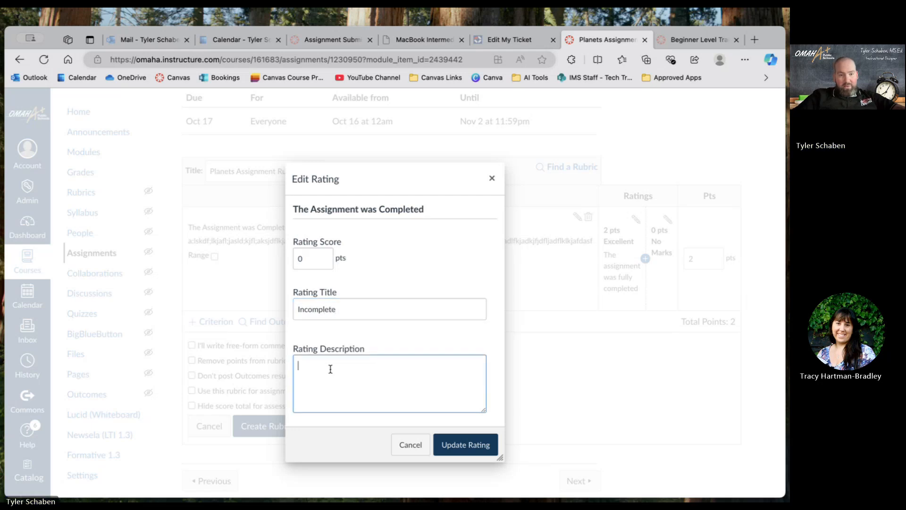
pyautogui.write('The Assig')
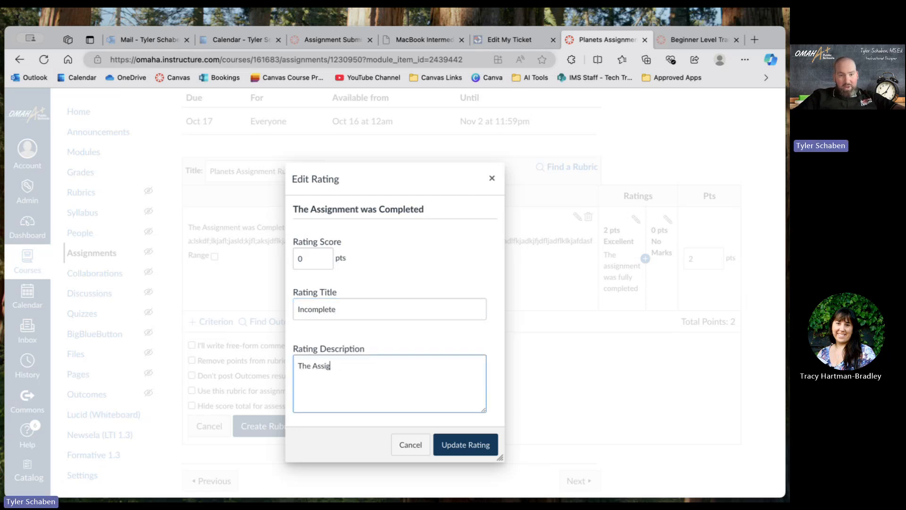
pyautogui.write('nment was not comp')
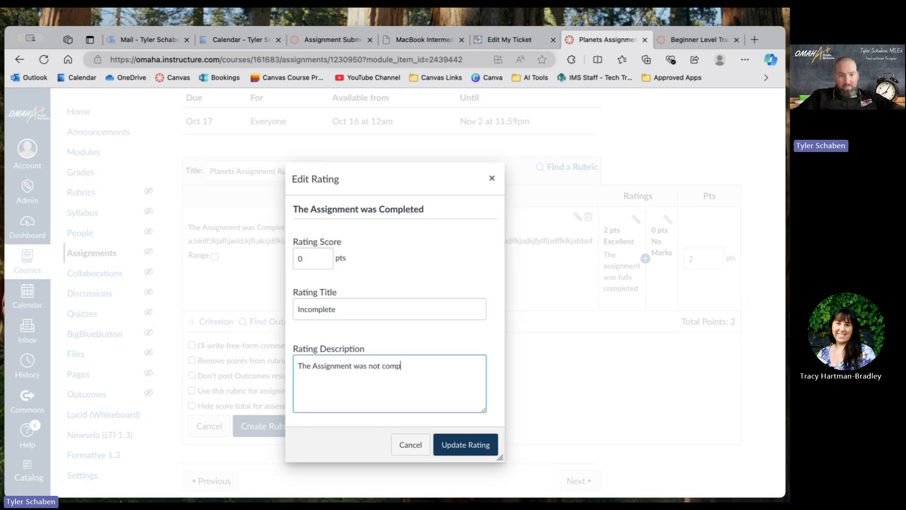
pyautogui.write('lete')
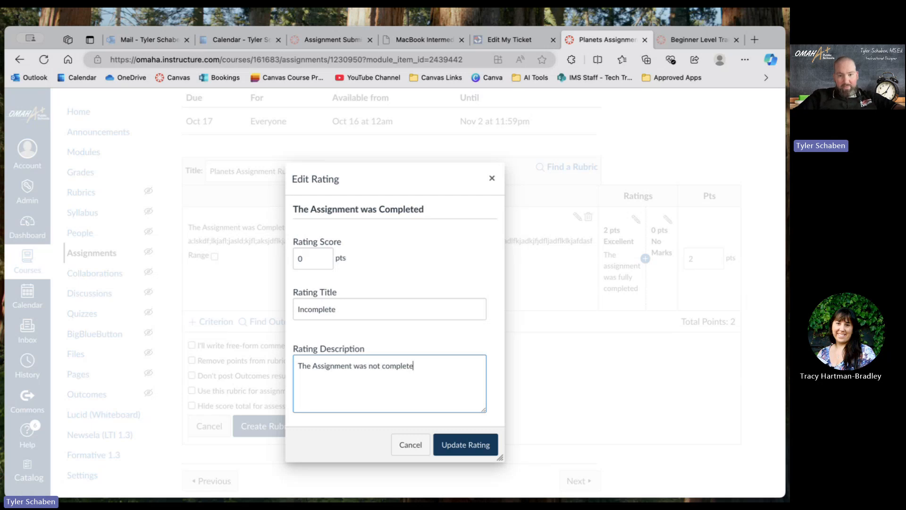
pyautogui.click(466, 451)
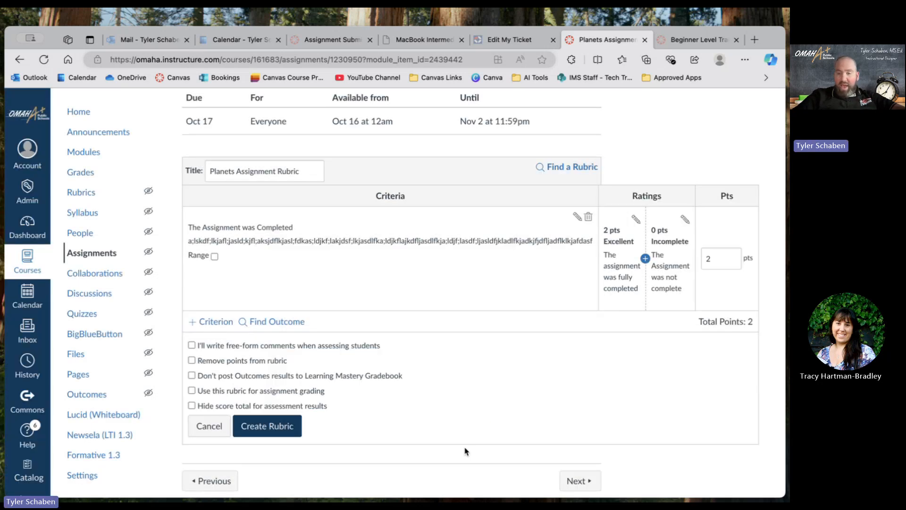
# Add a 1-point rating between Excellent and Incomplete and title it "Average".
pyautogui.click(646, 259)
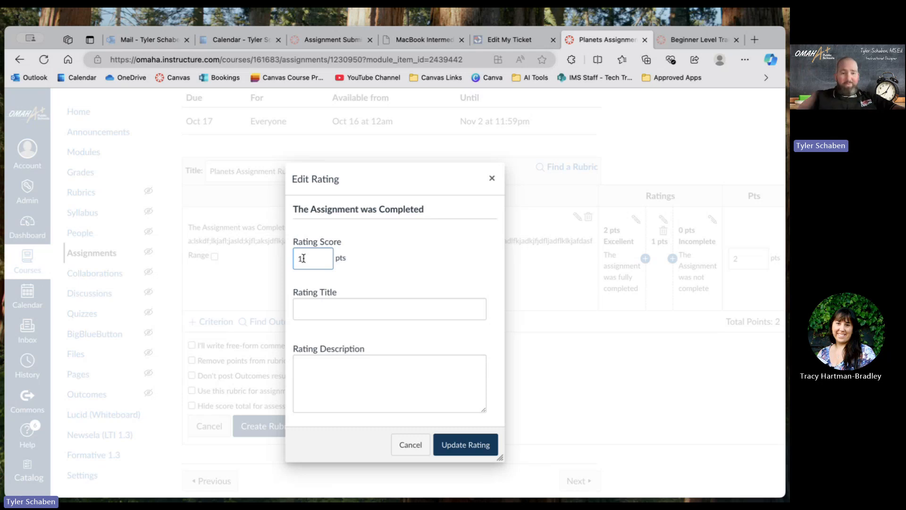
pyautogui.click(316, 316)
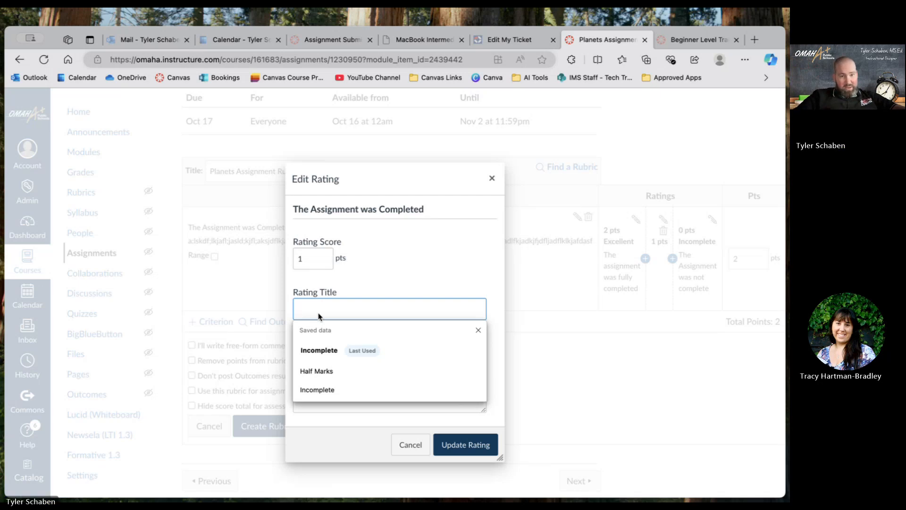
pyautogui.write('Ave')
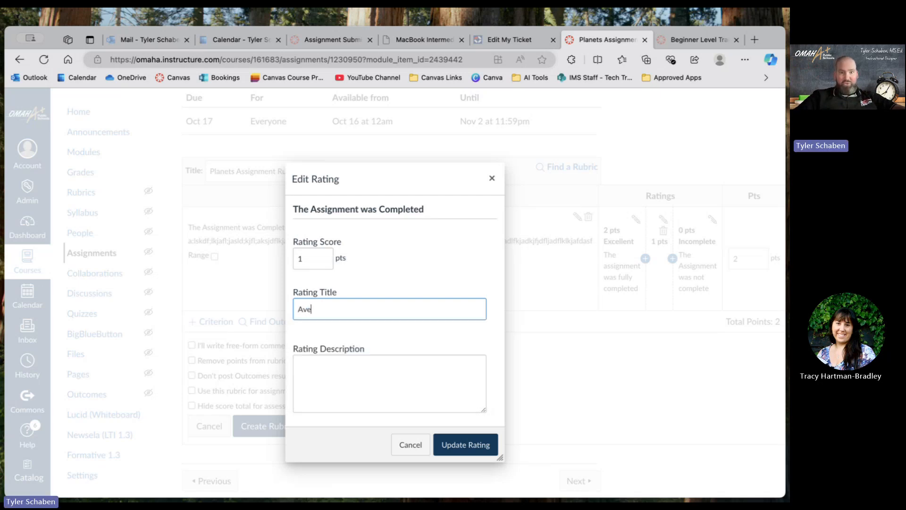
pyautogui.write('rage')
# Describe the Average rating as "The assignment was completed and was just okay-ish" and update the rating.
pyautogui.click(311, 381)
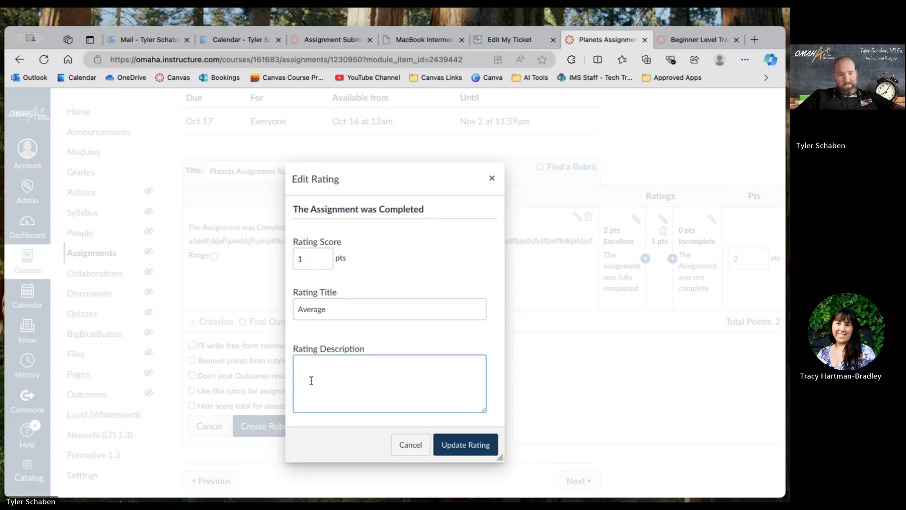
pyautogui.write('The assignment')
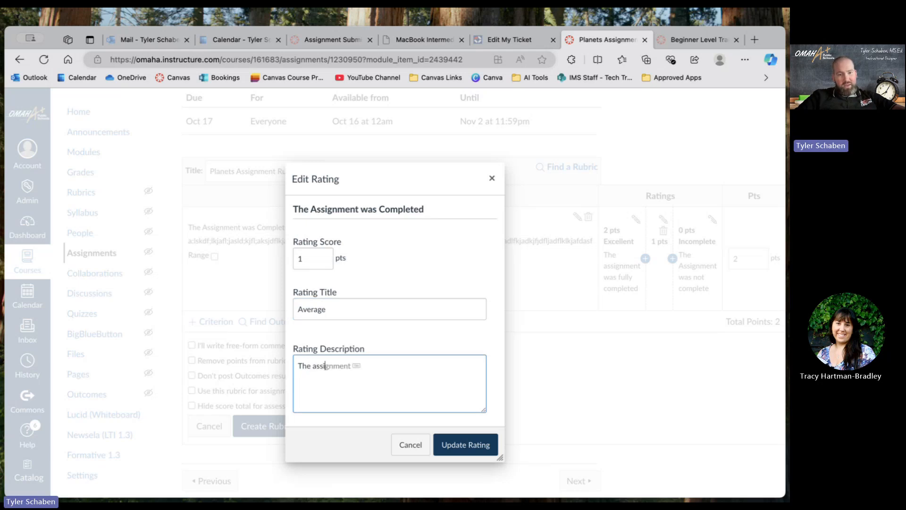
pyautogui.write(' was don')
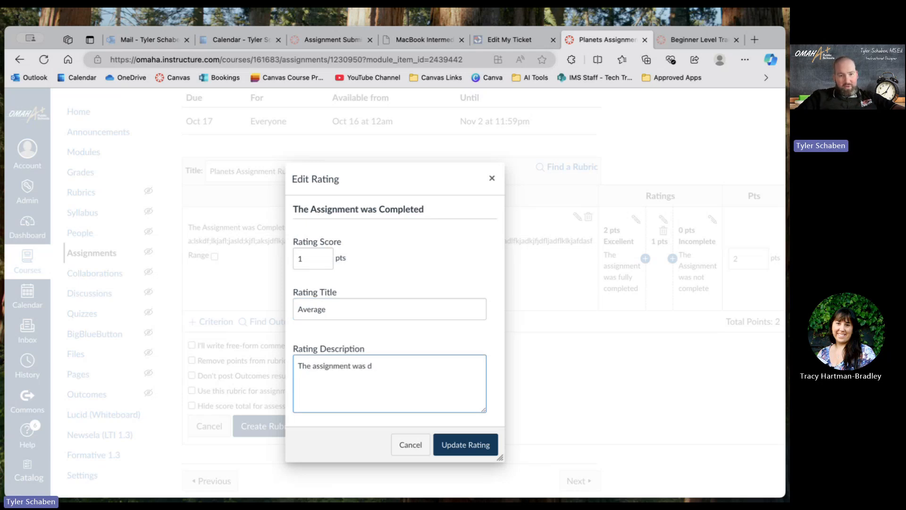
pyautogui.press('BackSpace')
pyautogui.write('completed and was just okay')
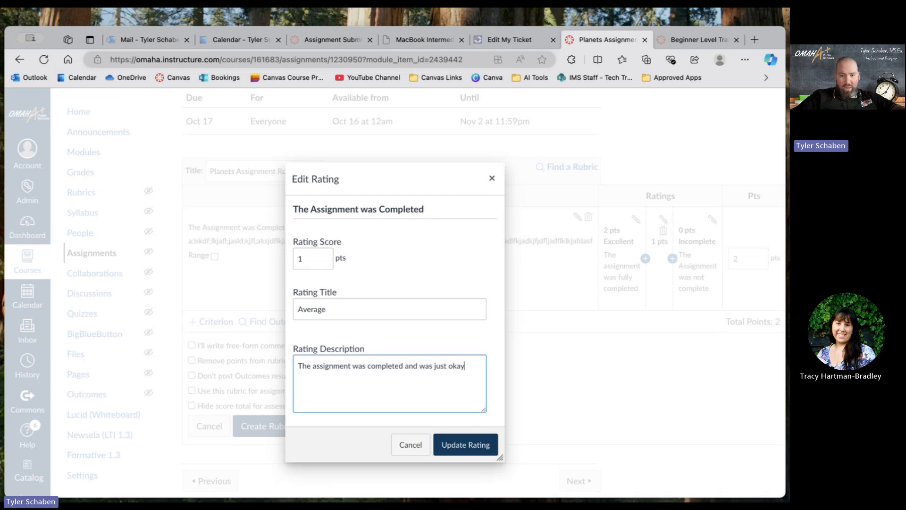
pyautogui.write('-ish')
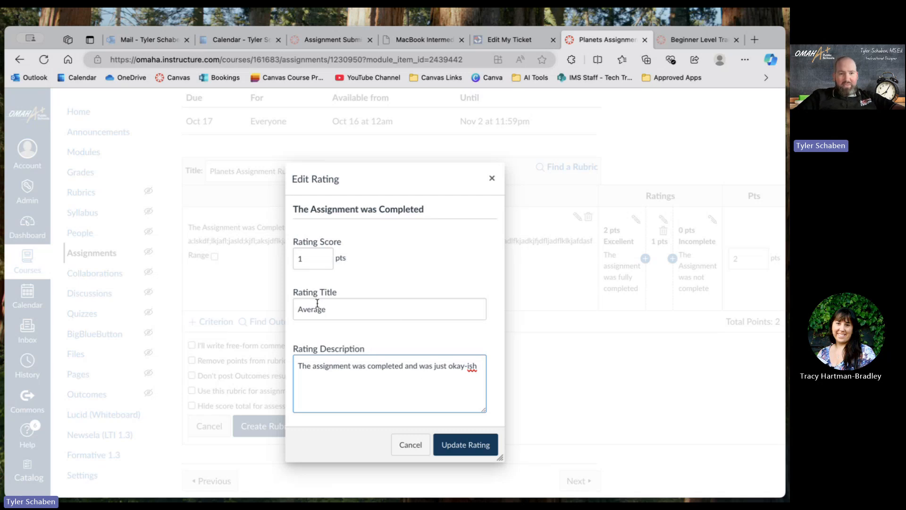
pyautogui.click(465, 444)
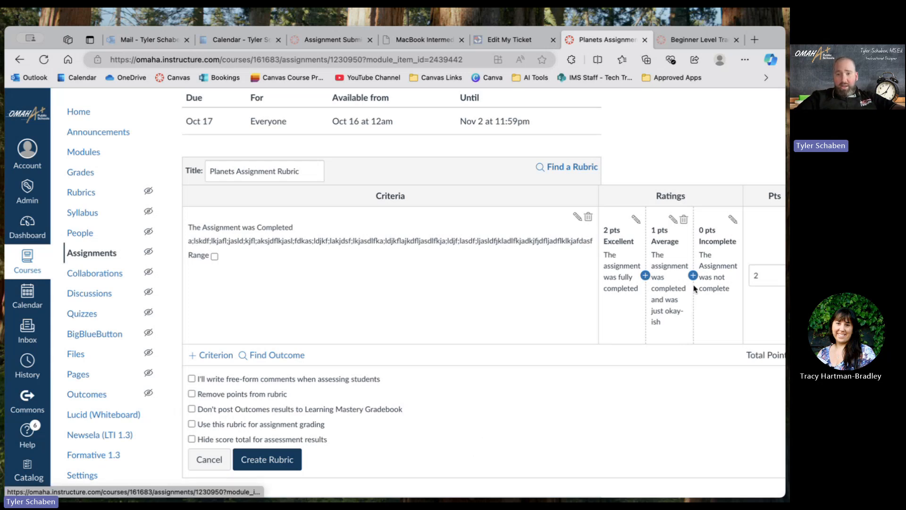
pyautogui.scroll(-2, 673, 288)
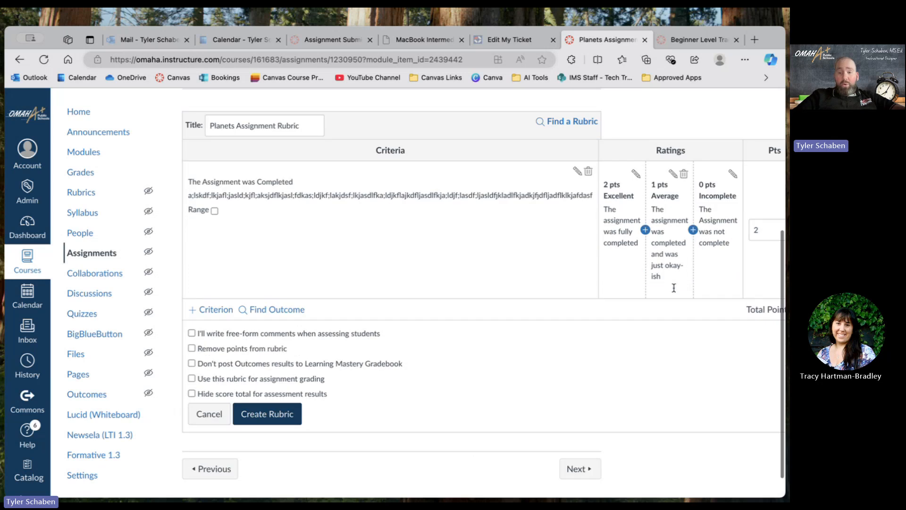
pyautogui.scroll(2, 673, 288)
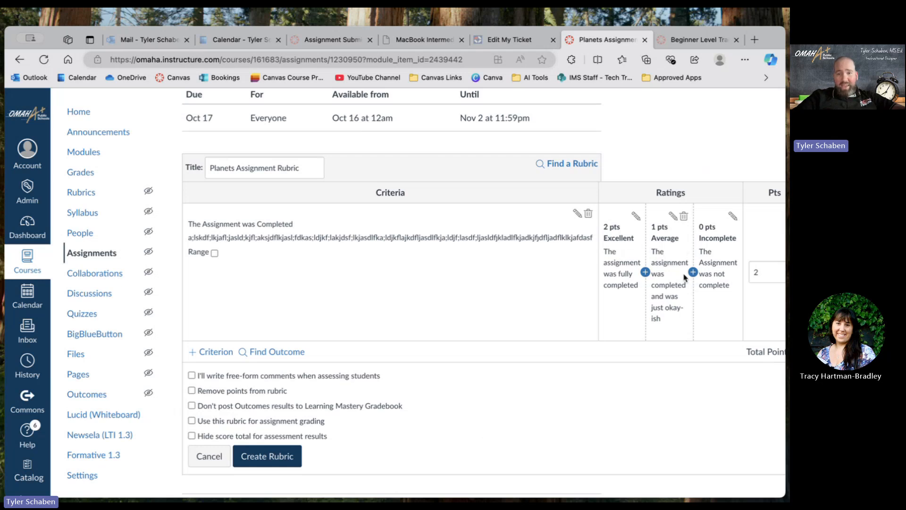
pyautogui.scroll(-1, 697, 283)
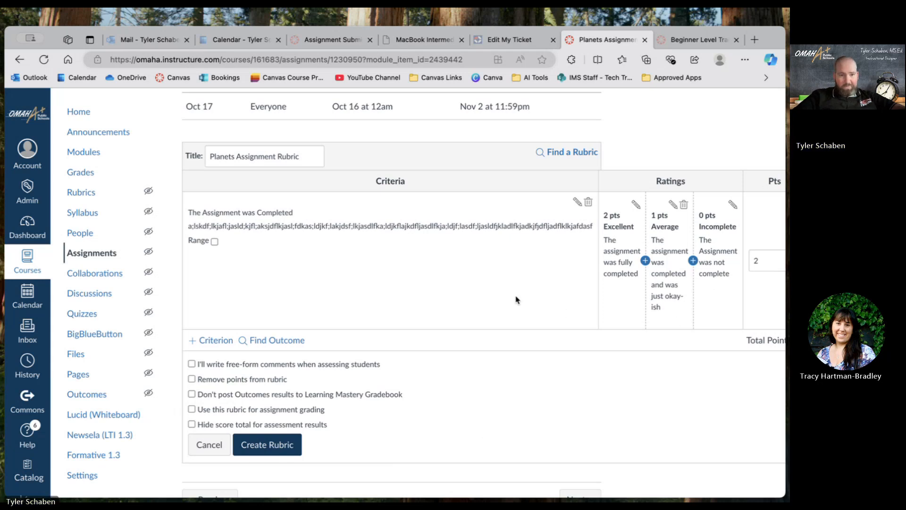
pyautogui.scroll(-2, 516, 299)
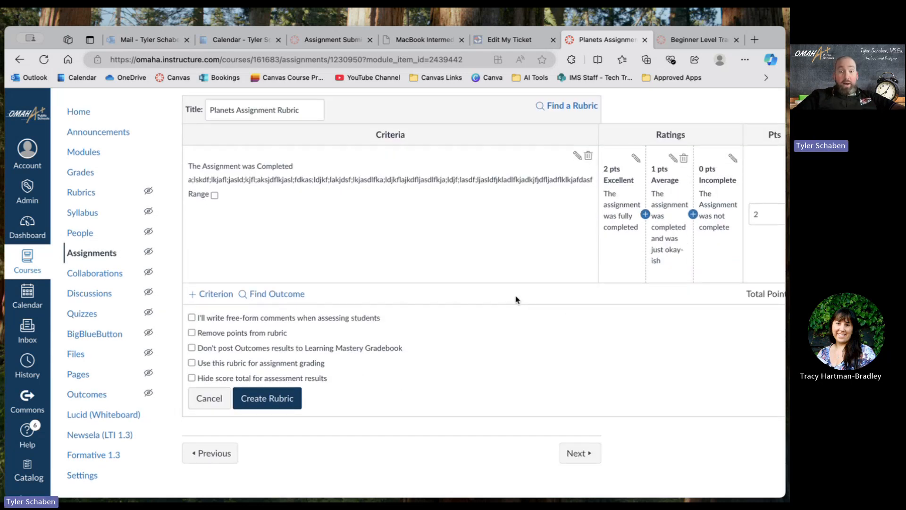
pyautogui.scroll(3, 515, 299)
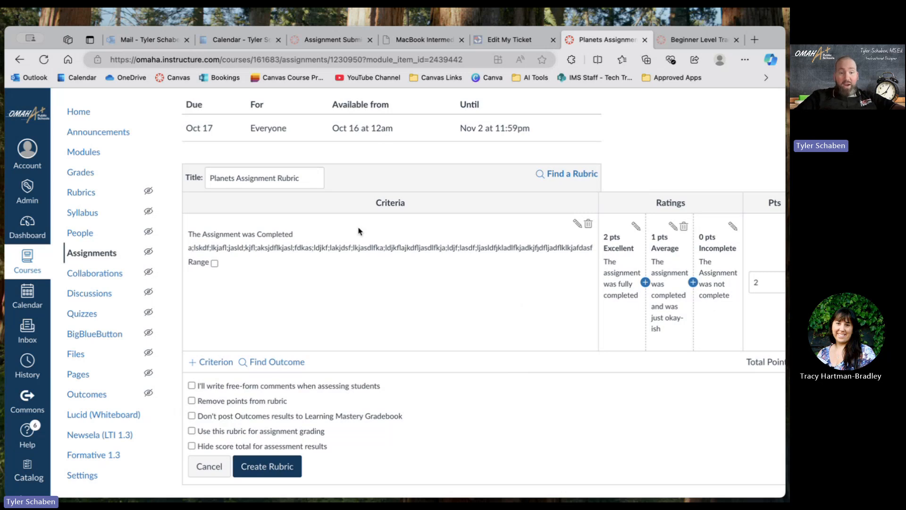
pyautogui.scroll(-3, 491, 382)
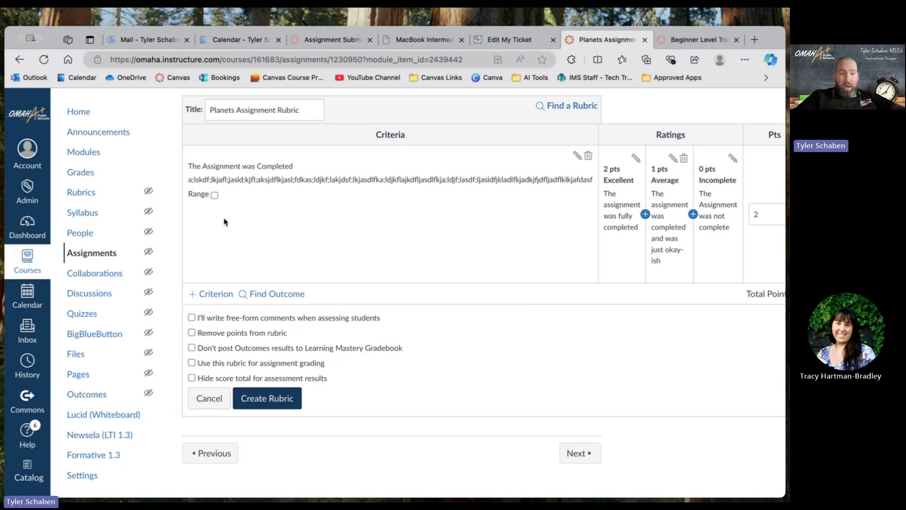
# Add a second criterion to the rubric by duplicating the existing "The Assignment was Completed" criterion.
pyautogui.click(214, 297)
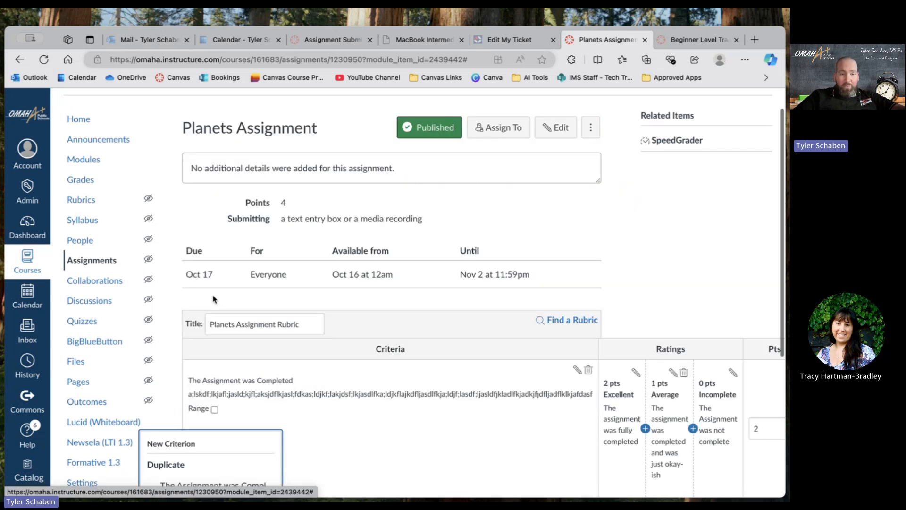
pyautogui.scroll(-2, 364, 261)
pyautogui.scroll(-2, 364, 261)
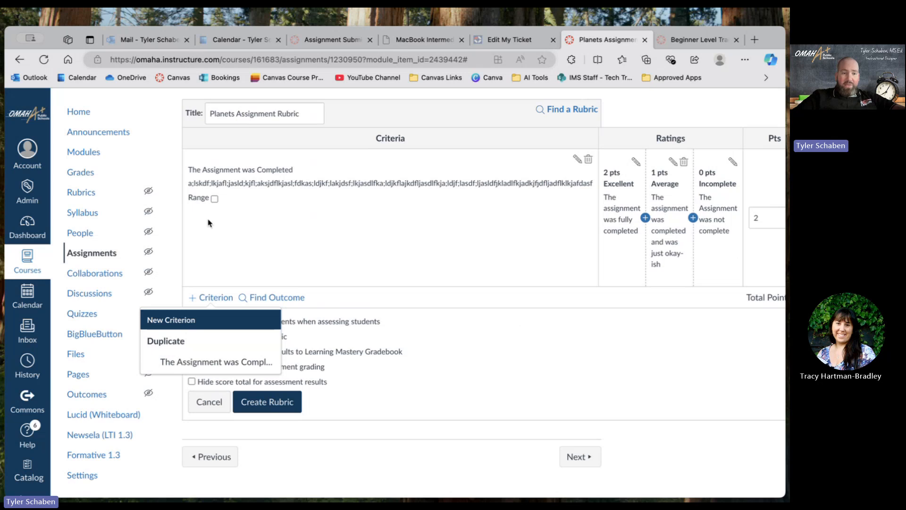
pyautogui.click(175, 364)
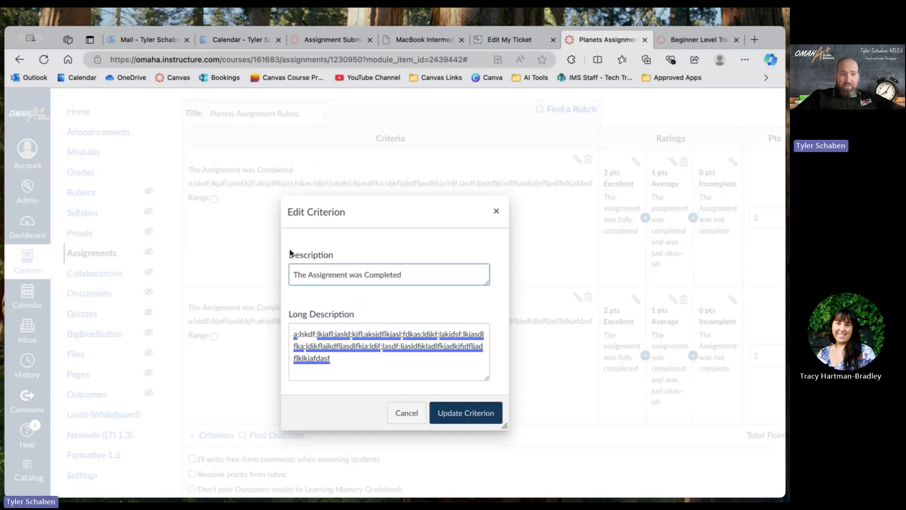
# Extend the duplicated criterion's description to "The Assignment was Completed 0n Time".
pyautogui.moveTo(405, 274); pyautogui.dragTo(293, 274)
pyautogui.click(407, 274)
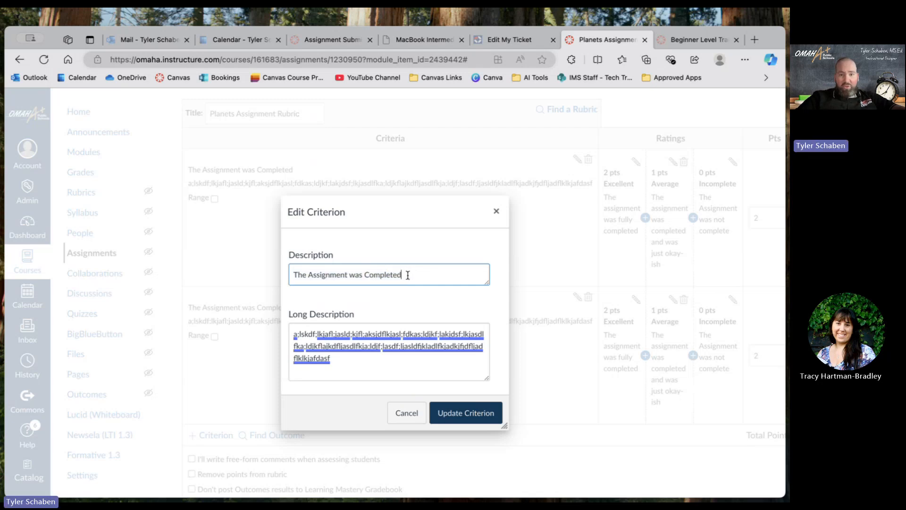
pyautogui.write('On Time')
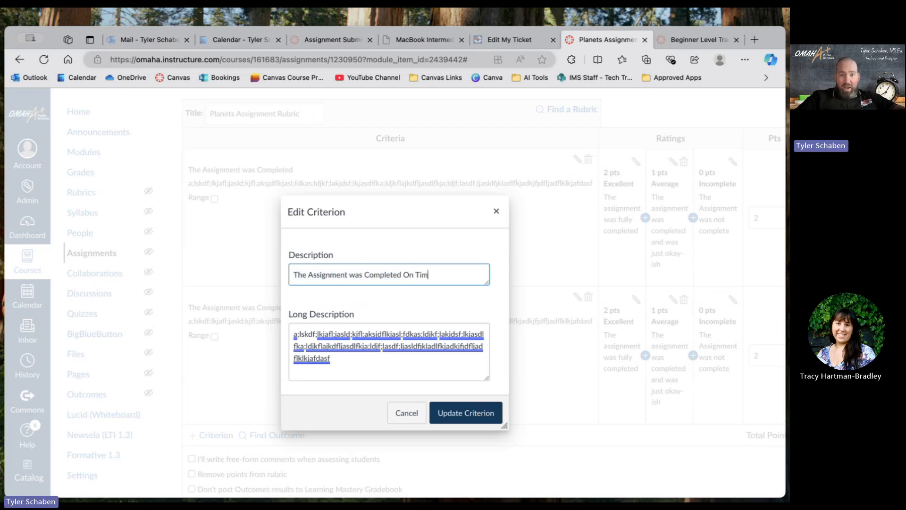
pyautogui.click(410, 274)
pyautogui.press('BackSpace')
pyautogui.write('0')
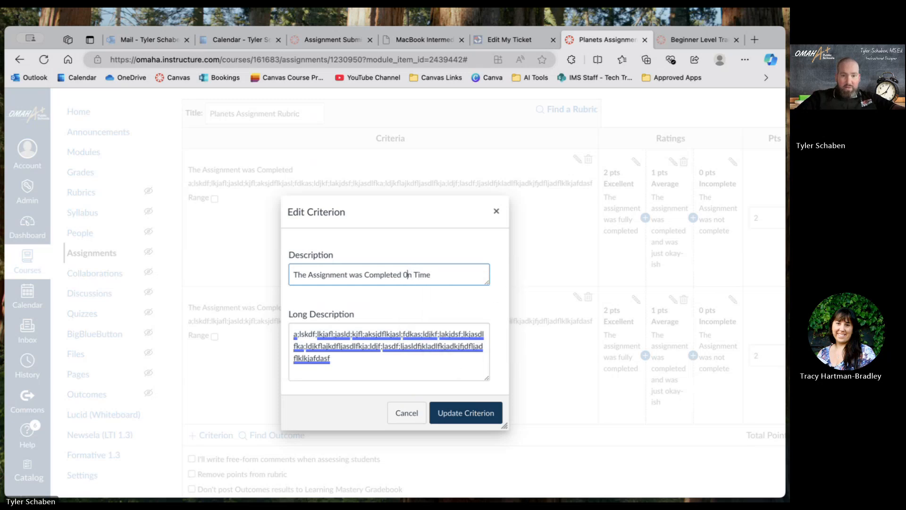
# Replace the duplicated criterion's long description with "The assignment was completed on time" and update the criterion.
pyautogui.tripleClick(339, 357)
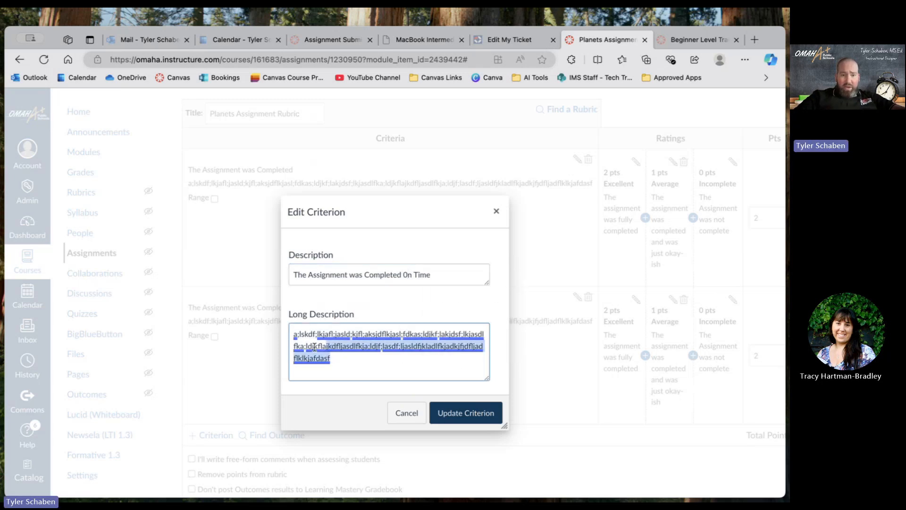
pyautogui.write('The assignment')
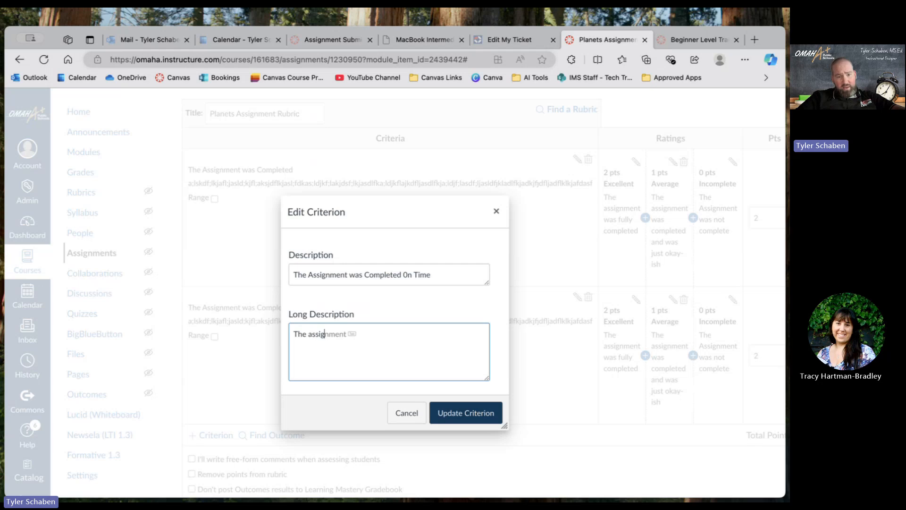
pyautogui.write(' was complete')
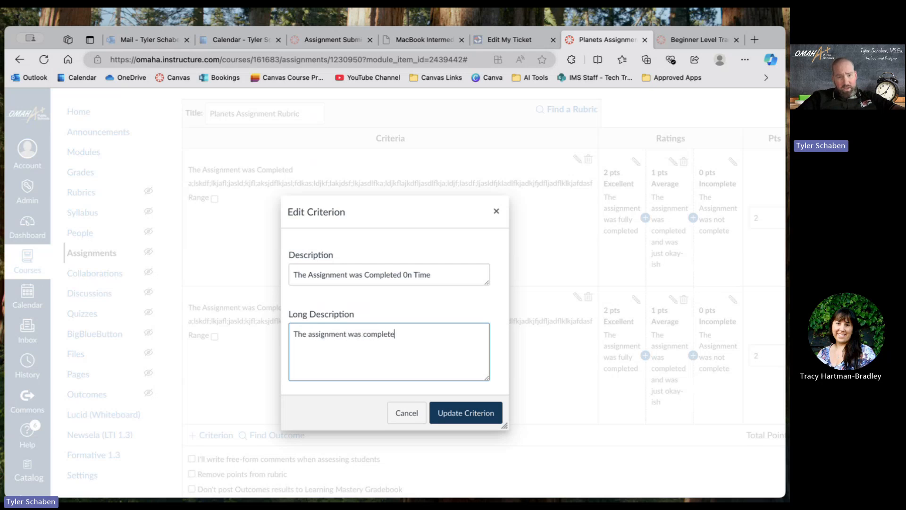
pyautogui.write('d on time')
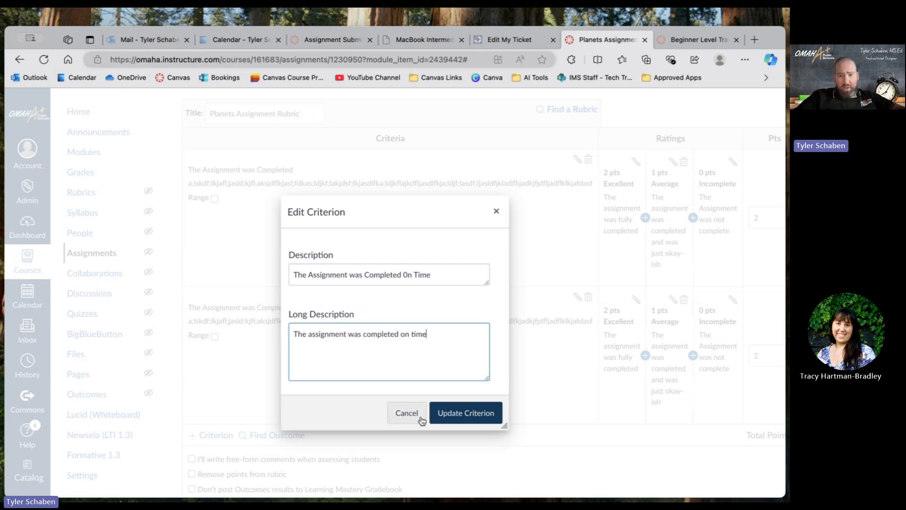
pyautogui.click(456, 418)
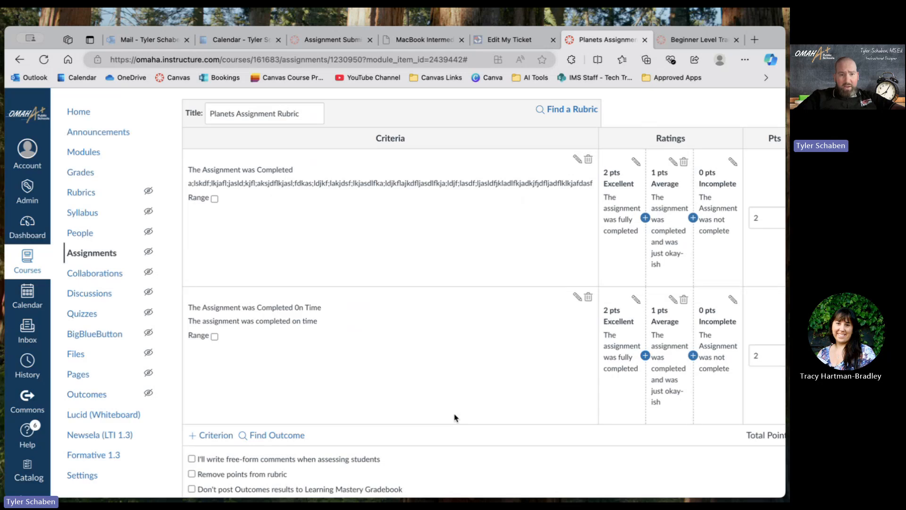
# Change the Excellent rating's description in the on-time criterion to "The assignment was fully completed on time" and update the rating.
pyautogui.scroll(-3, 455, 417)
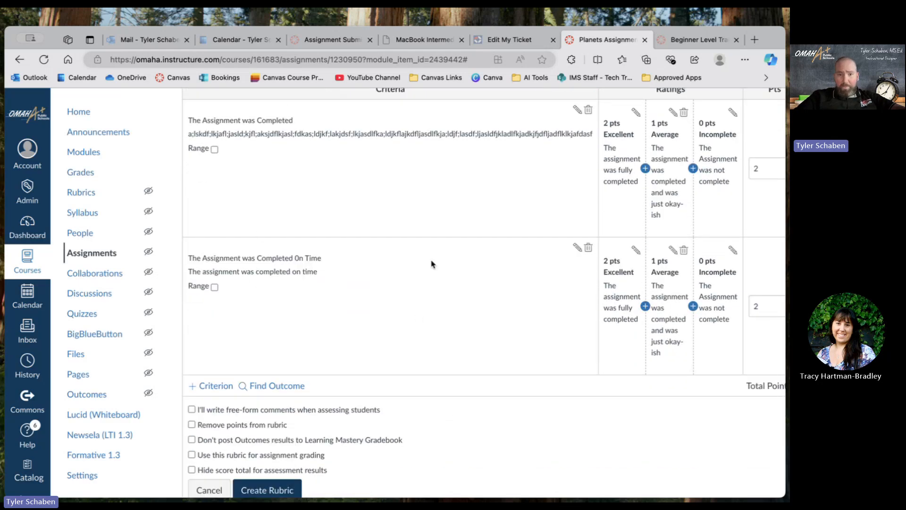
pyautogui.scroll(2, 546, 285)
pyautogui.scroll(-1, 546, 285)
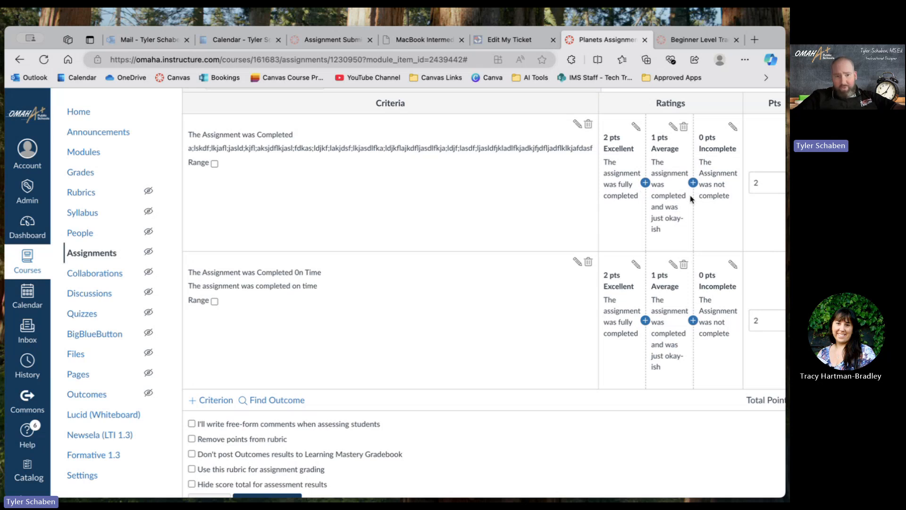
pyautogui.scroll(-4, 689, 198)
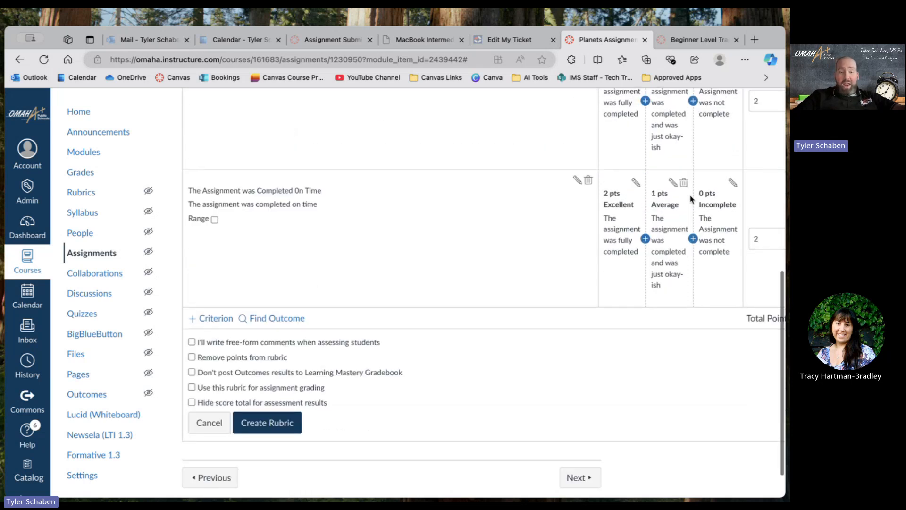
pyautogui.scroll(2, 690, 198)
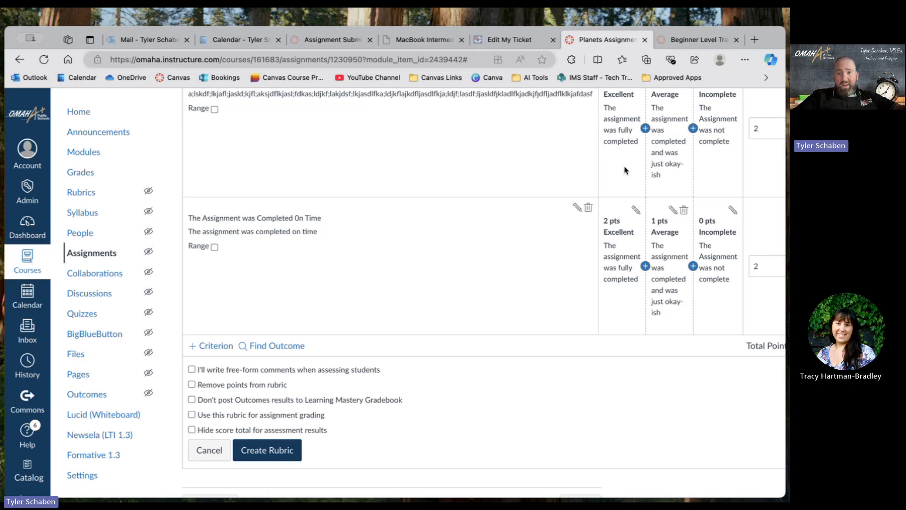
pyautogui.click(636, 210)
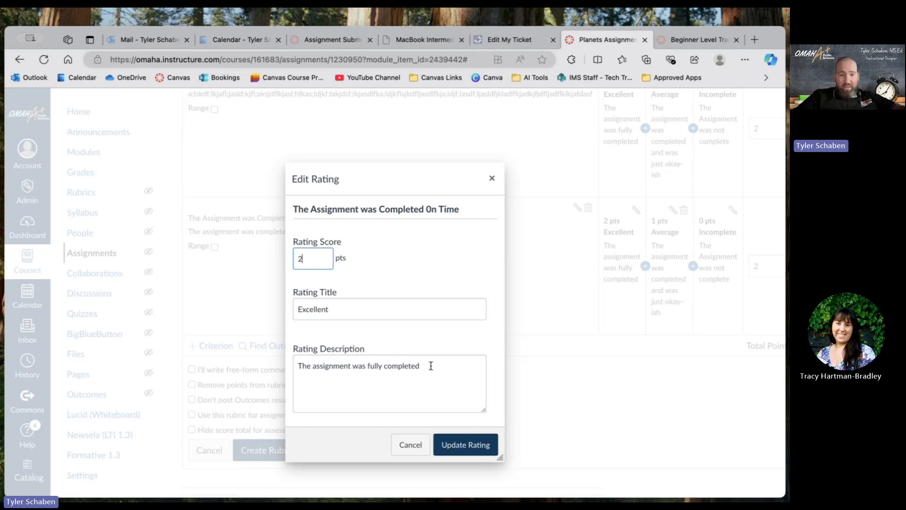
pyautogui.moveTo(430, 365); pyautogui.dragTo(280, 365)
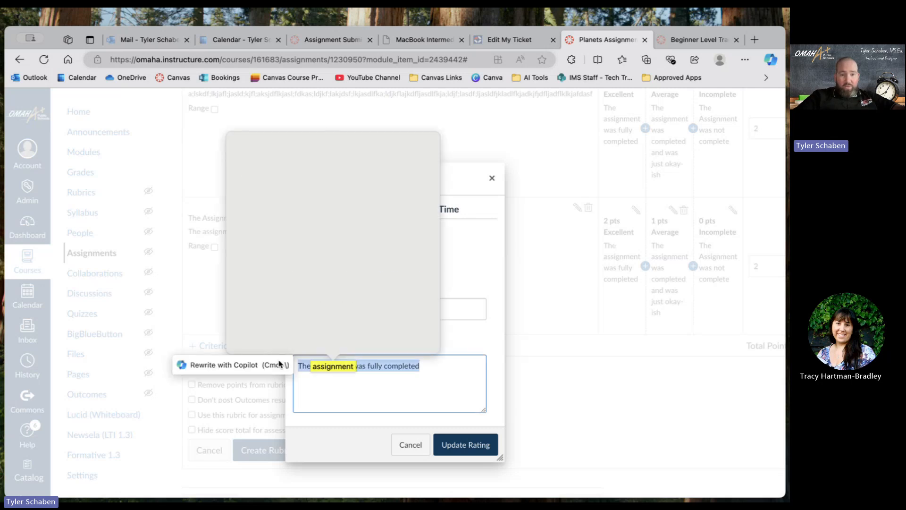
pyautogui.click(444, 371)
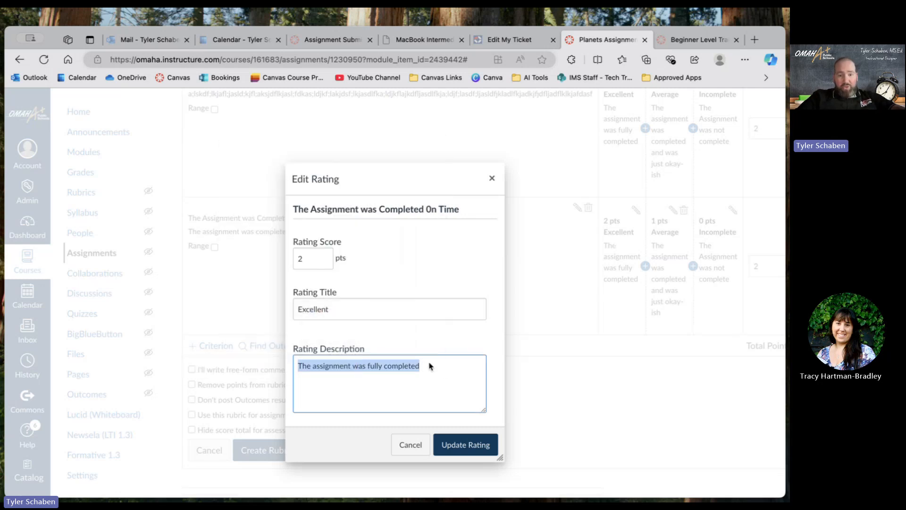
pyautogui.click(430, 366)
pyautogui.write('on time')
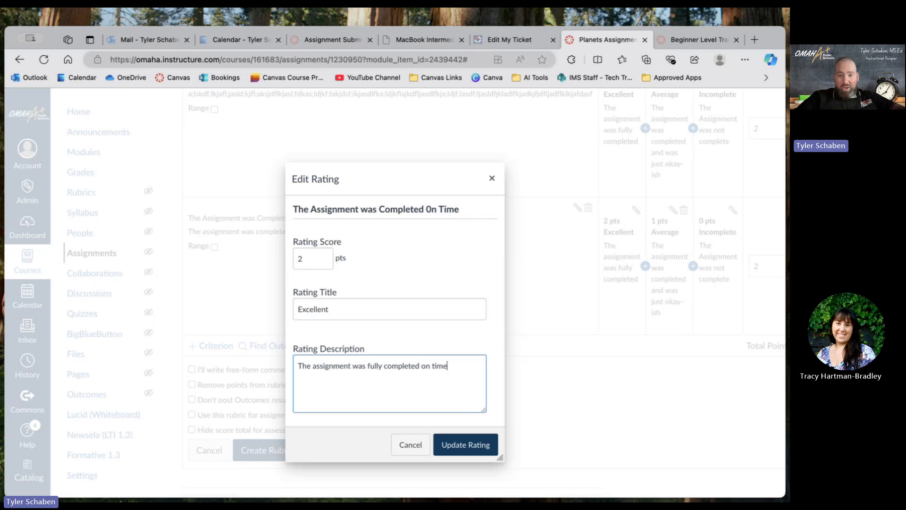
pyautogui.click(463, 443)
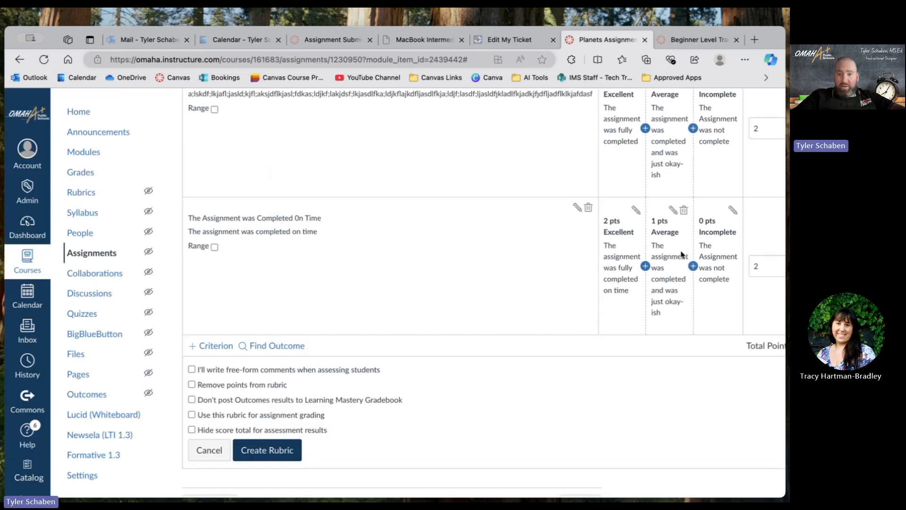
# Change the on-time criterion's Average rating description to "The assignment was completed on time and was just okay-ish" and update the rating.
pyautogui.click(673, 209)
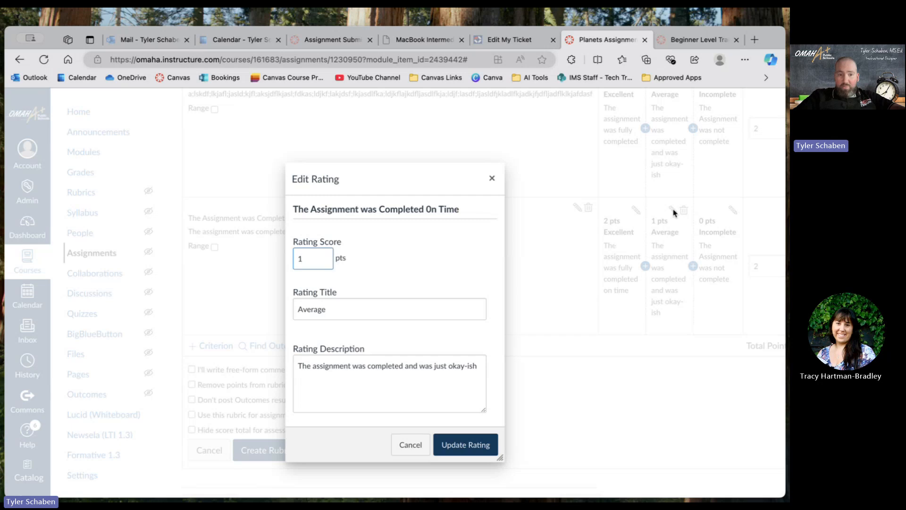
pyautogui.click(406, 366)
pyautogui.write('on time')
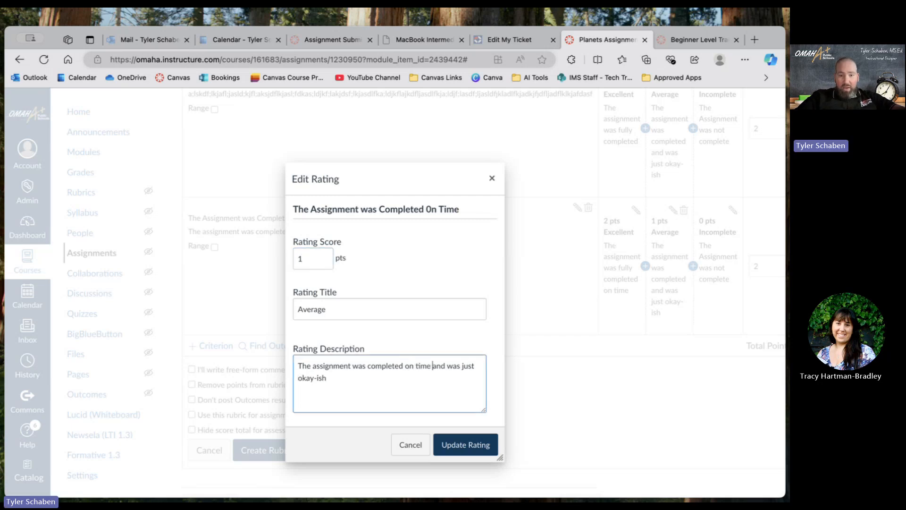
pyautogui.click(457, 444)
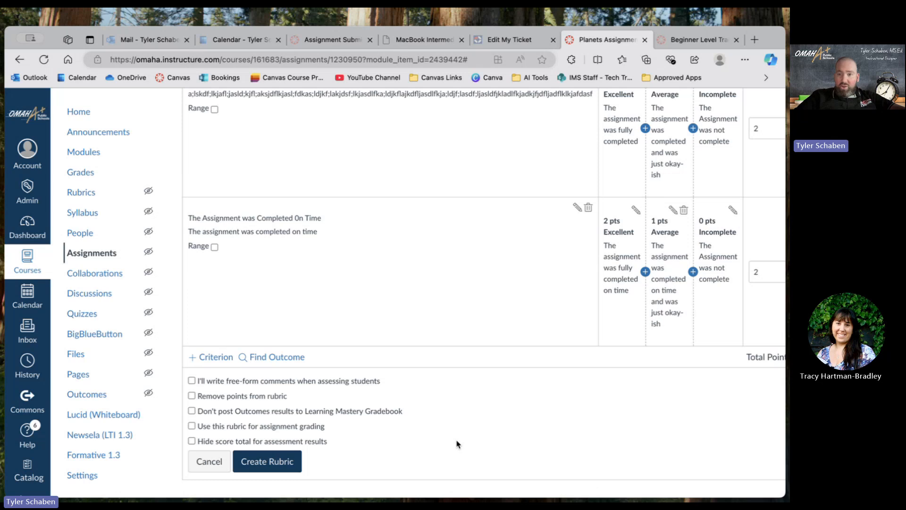
# Change the on-time criterion's Incomplete rating description to "The Assignment was not completed on time" and update the rating.
pyautogui.click(733, 210)
pyautogui.click(441, 368)
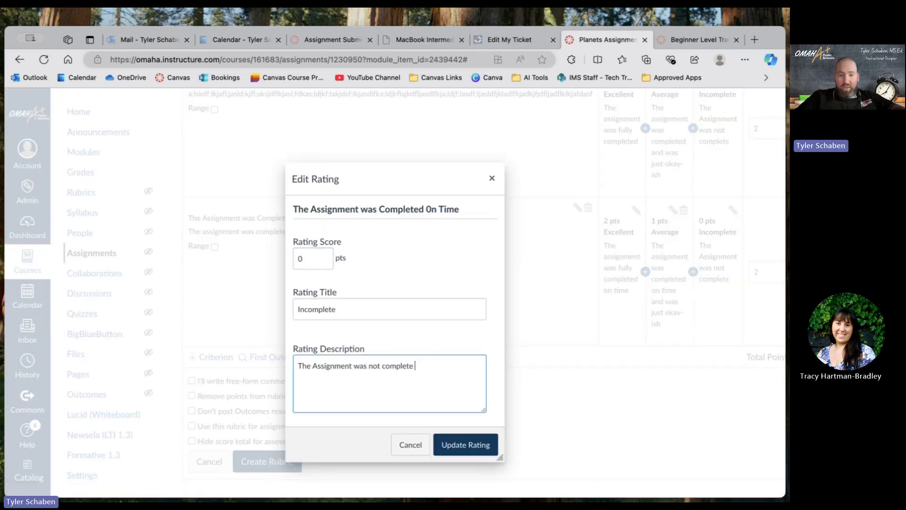
pyautogui.write('d on time')
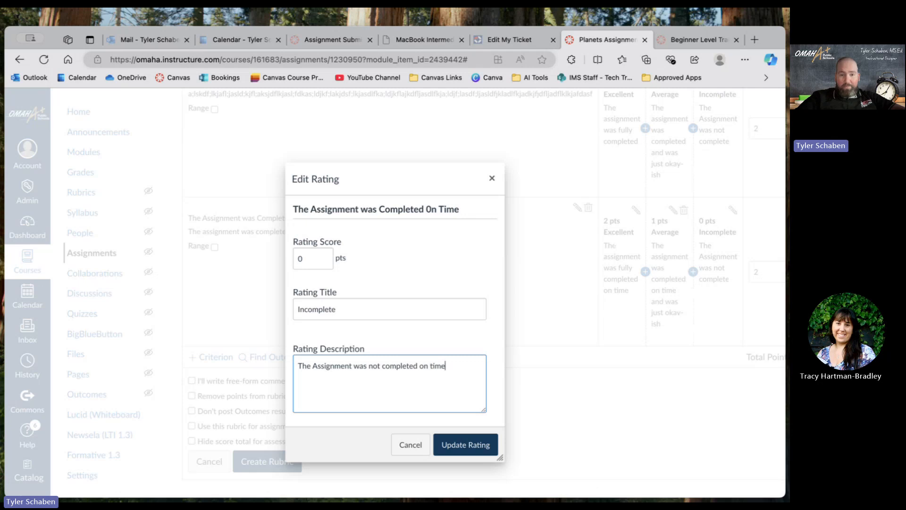
pyautogui.click(454, 445)
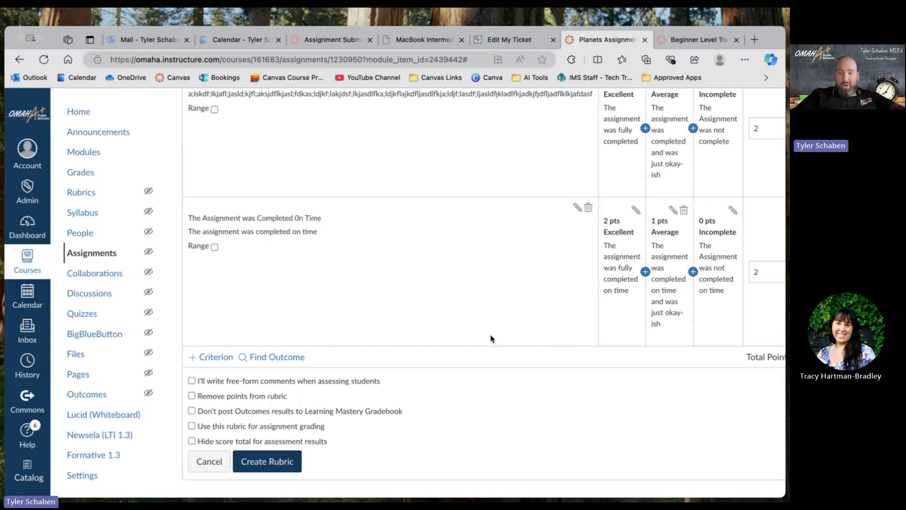
# Review the two rubric criteria with their ratings and the rubric options below them.
pyautogui.scroll(5, 490, 338)
pyautogui.scroll(-5, 491, 338)
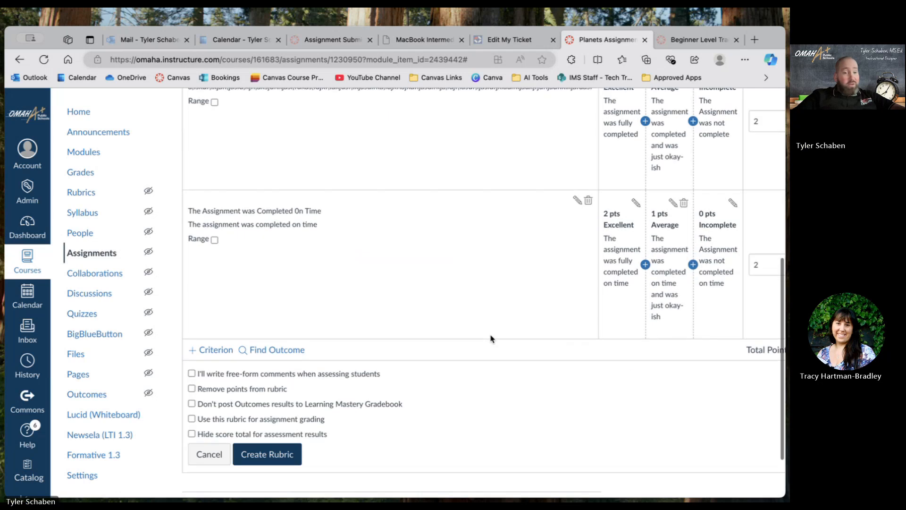
pyautogui.scroll(2, 491, 338)
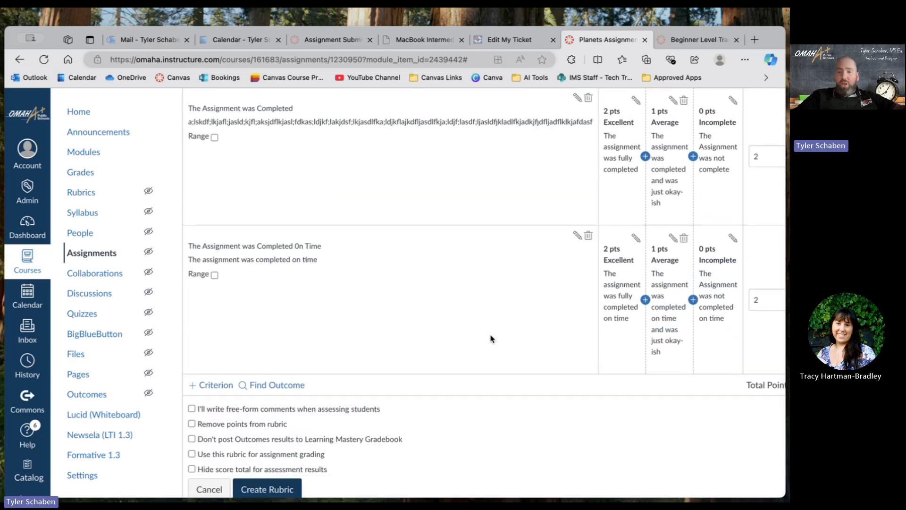
pyautogui.scroll(3, 490, 339)
pyautogui.scroll(-4, 490, 338)
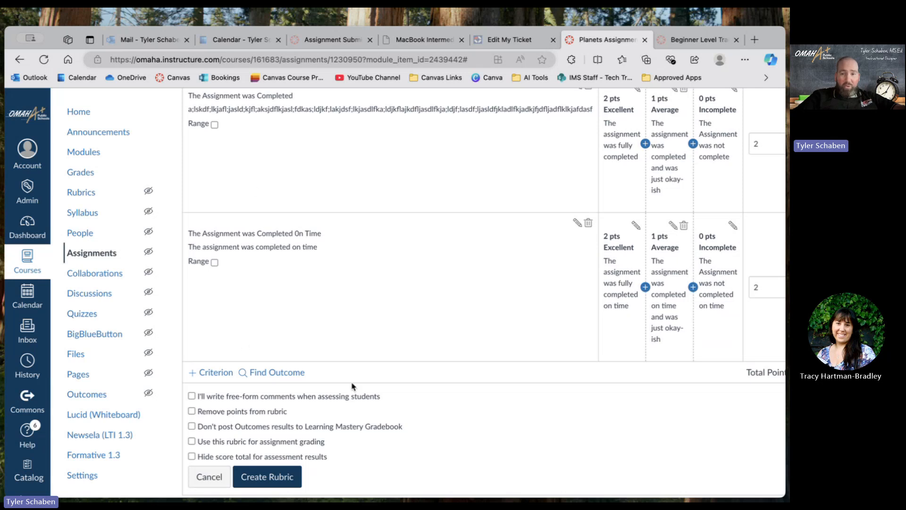
pyautogui.scroll(-2, 354, 385)
pyautogui.scroll(3, 371, 377)
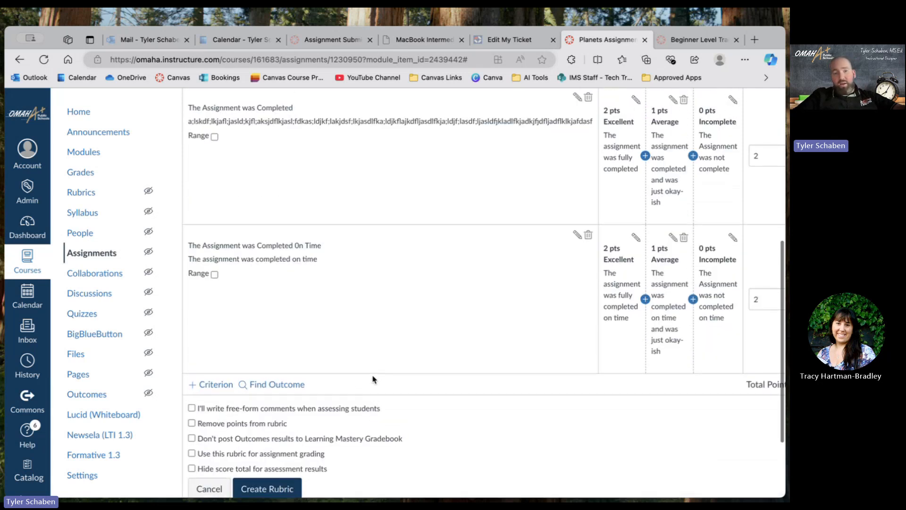
pyautogui.scroll(1, 372, 379)
pyautogui.scroll(-3, 371, 379)
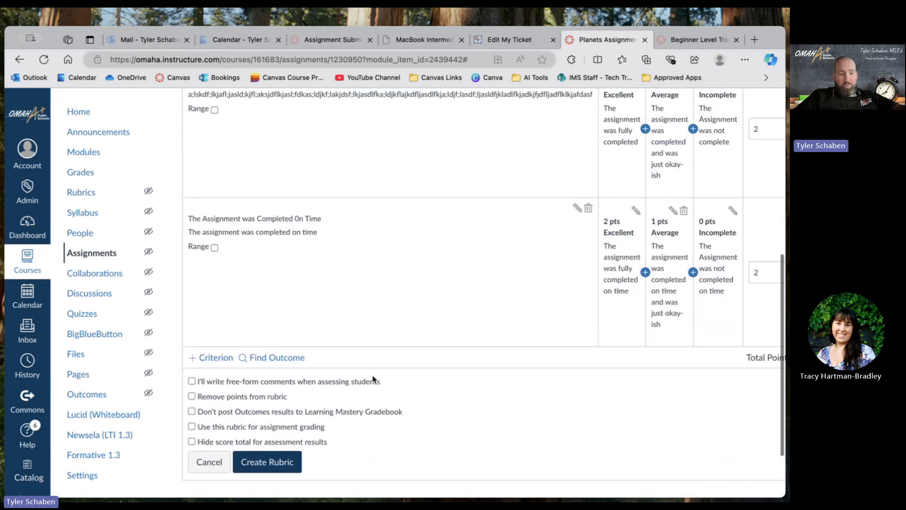
# Start a new blank criterion in the rubric with the description "The assignment was quality work".
pyautogui.click(206, 333)
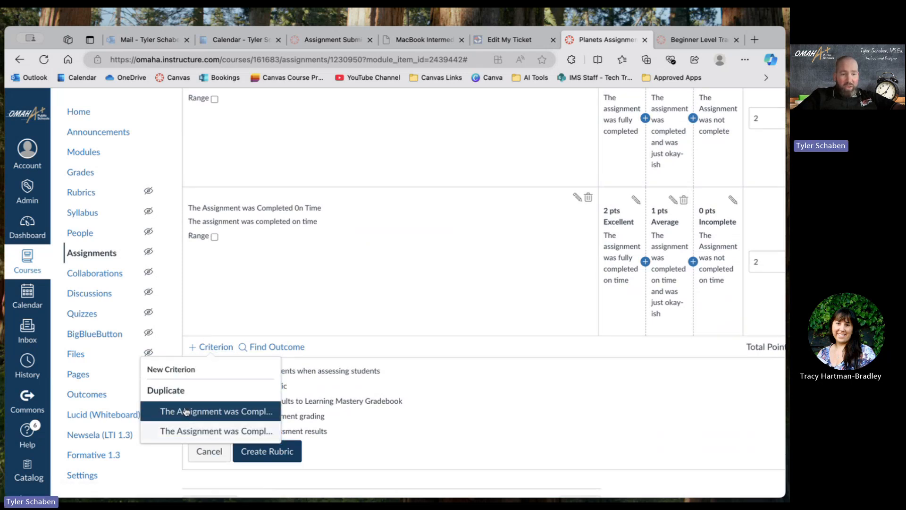
pyautogui.click(177, 371)
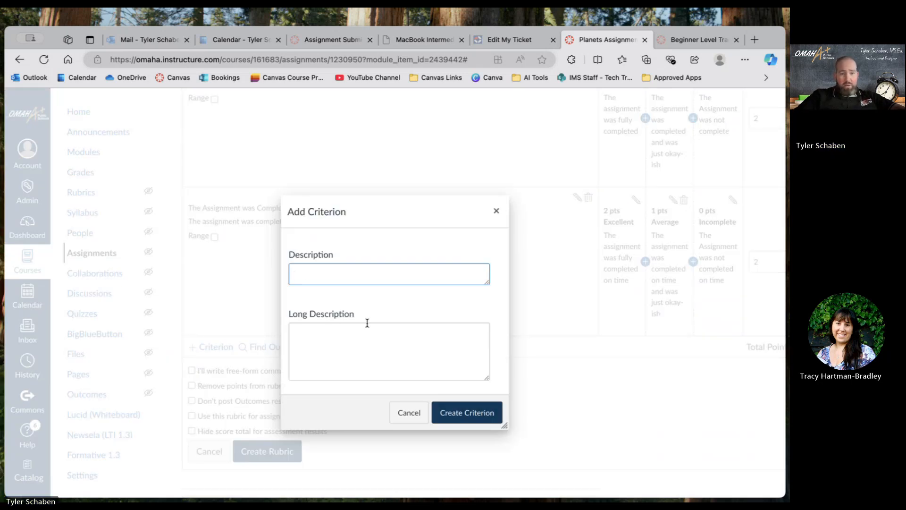
pyautogui.write('The assignmetn wa')
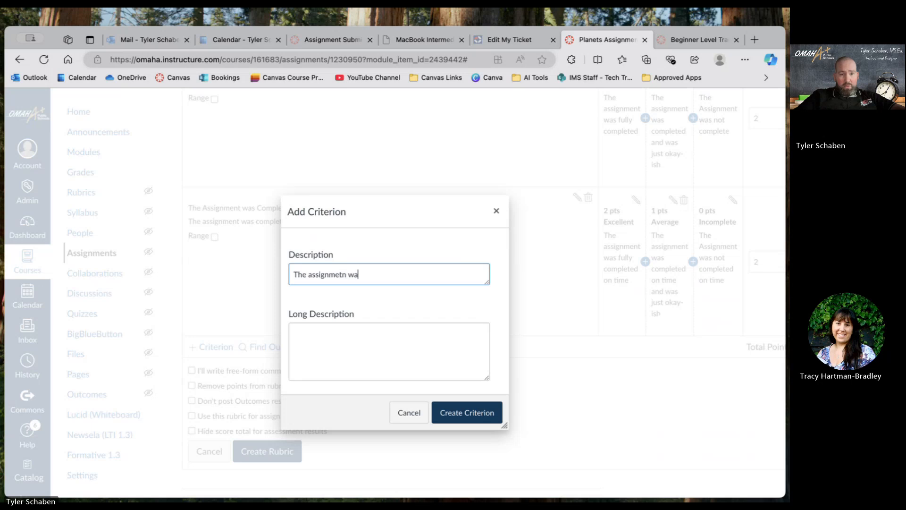
pyautogui.press('BackSpace')
pyautogui.press('BackSpace')
pyautogui.press('BackSpace')
pyautogui.press('BackSpace')
pyautogui.write('ality work')
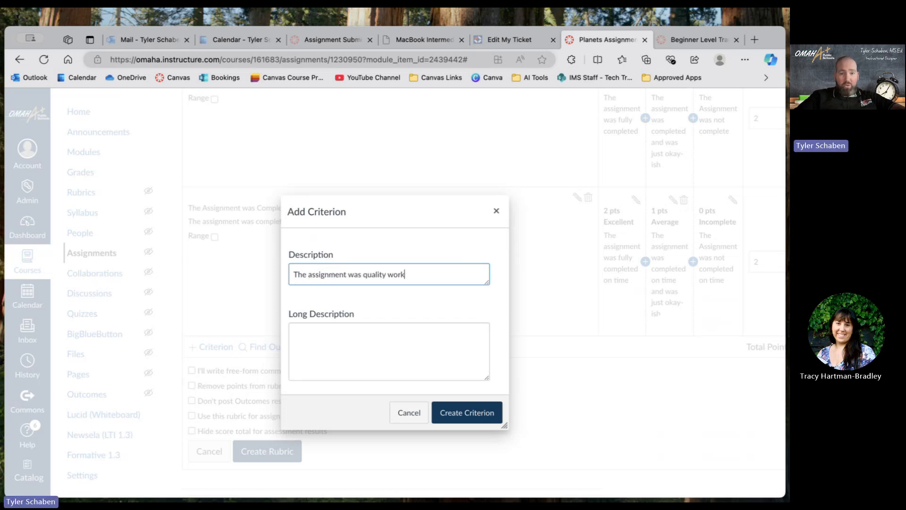
# Enter "Quality work was done" as the new criterion's long description and create the criterion.
pyautogui.click(370, 360)
pyautogui.write('Q')
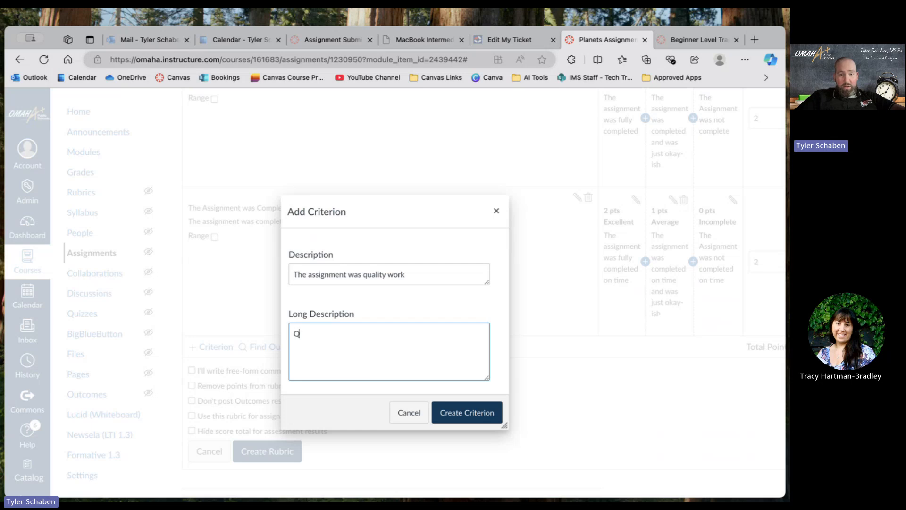
pyautogui.write('uality work was done')
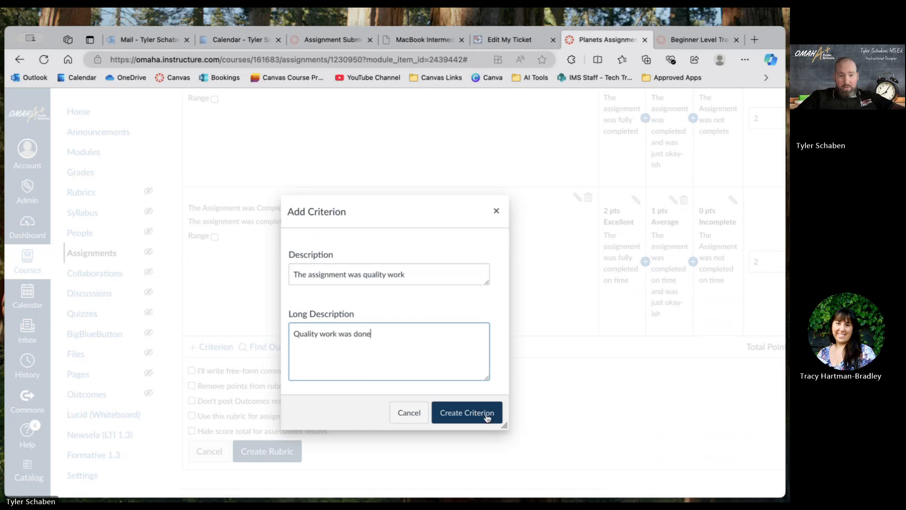
pyautogui.click(452, 404)
# Compare the ratings and points of the new quality-work criterion with the other criteria and check the rubric's total points.
pyautogui.scroll(-3, 485, 420)
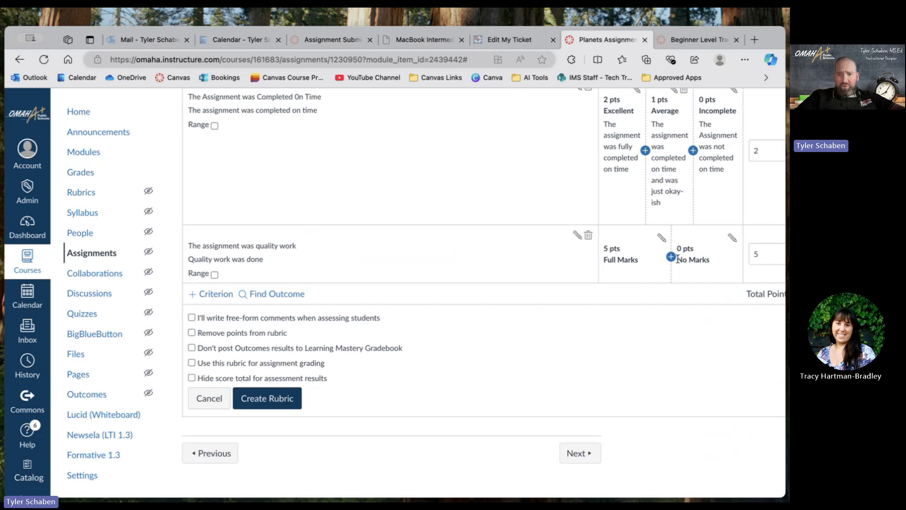
pyautogui.scroll(1, 683, 245)
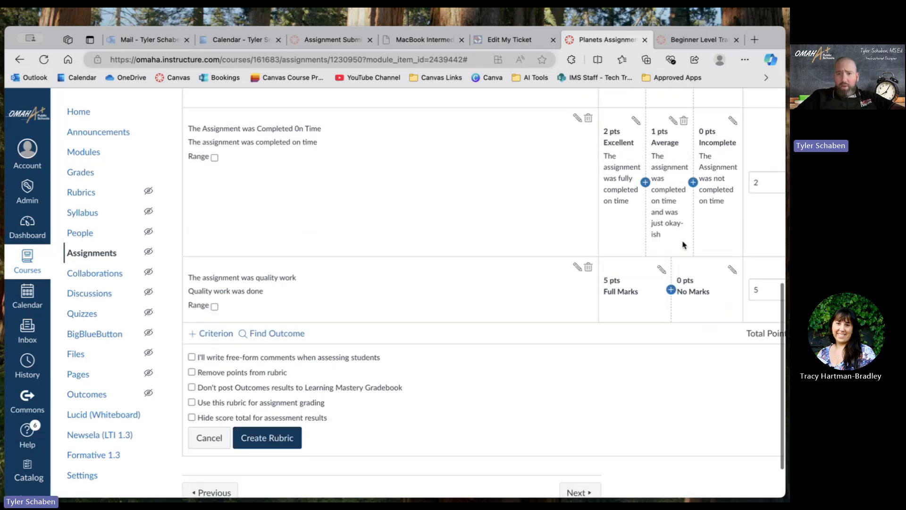
pyautogui.scroll(-1, 684, 245)
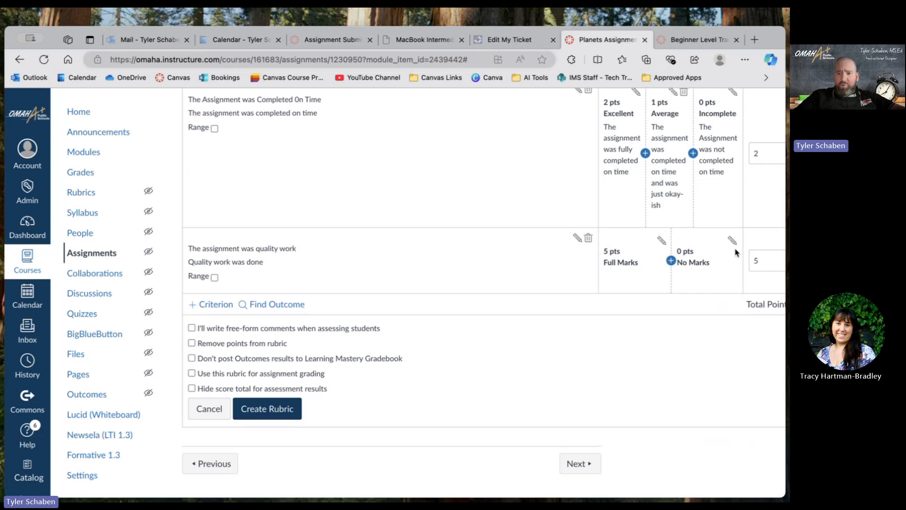
pyautogui.hscroll(1, 734, 252)
pyautogui.scroll(1, 726, 253)
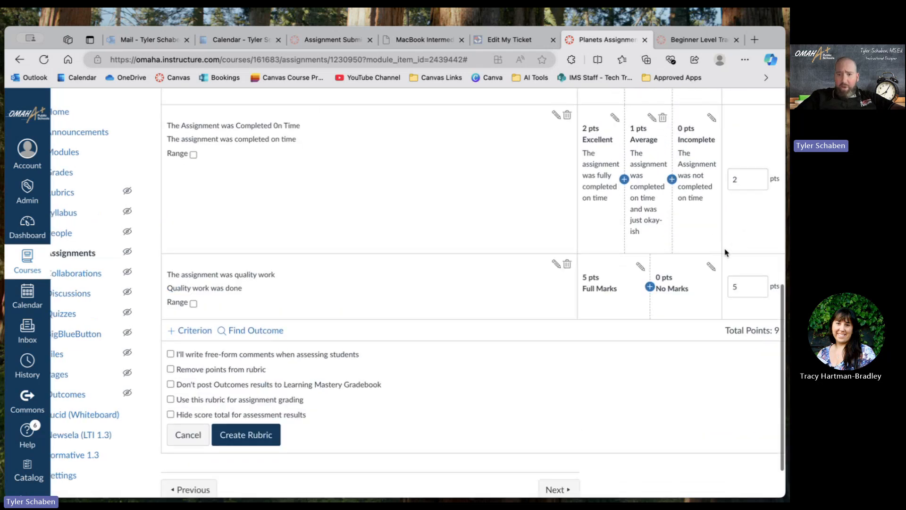
pyautogui.scroll(3, 658, 238)
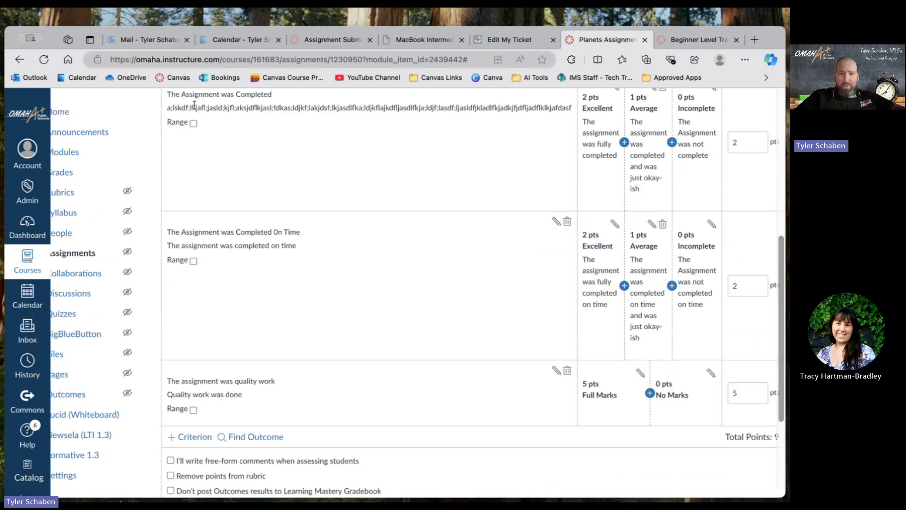
pyautogui.scroll(-4, 612, 279)
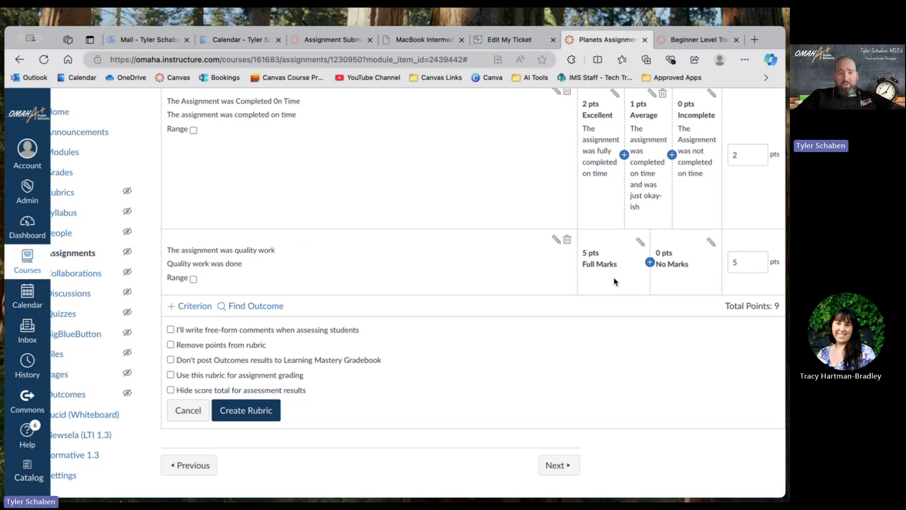
pyautogui.scroll(5, 615, 282)
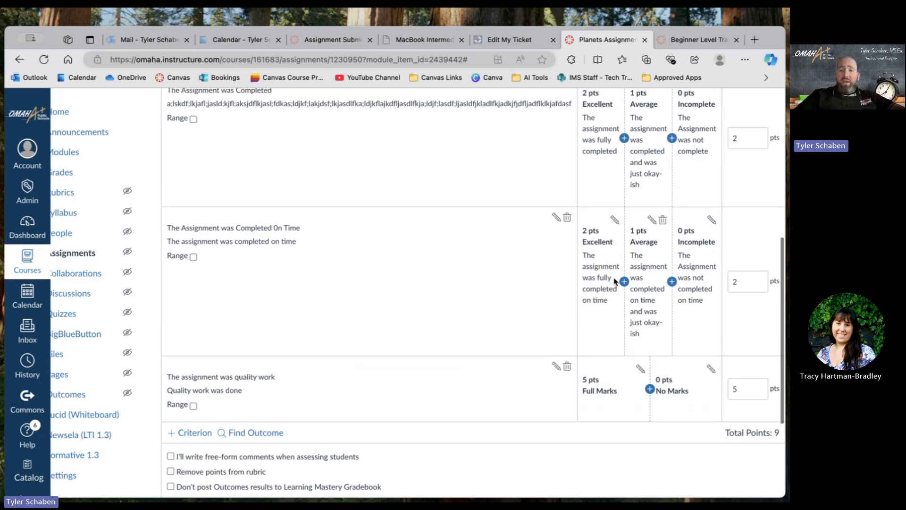
pyautogui.scroll(-3, 615, 282)
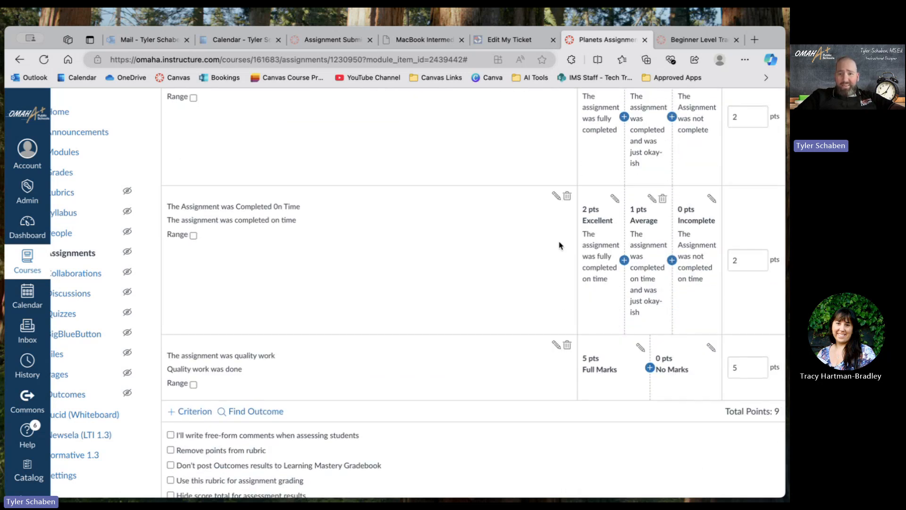
pyautogui.scroll(-3, 598, 339)
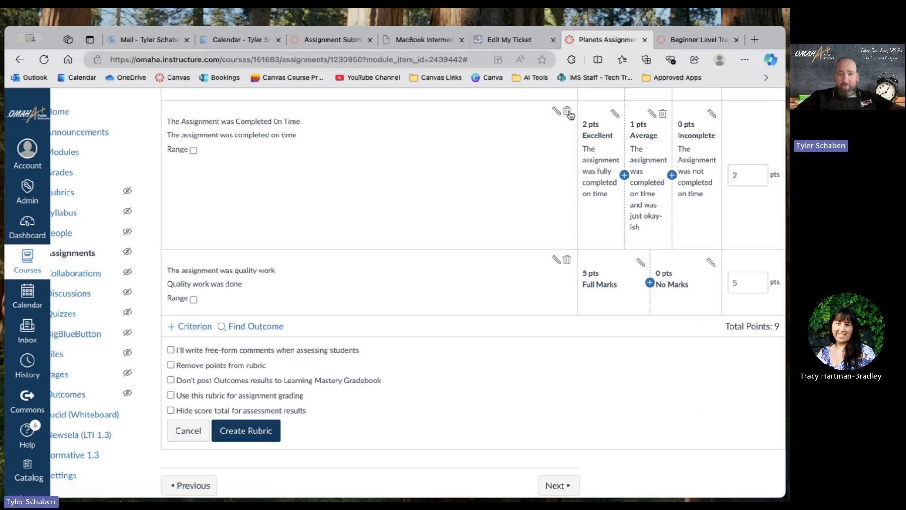
# Delete the "The assignment was quality work" criterion from the rubric and check the remaining criteria.
pyautogui.click(567, 261)
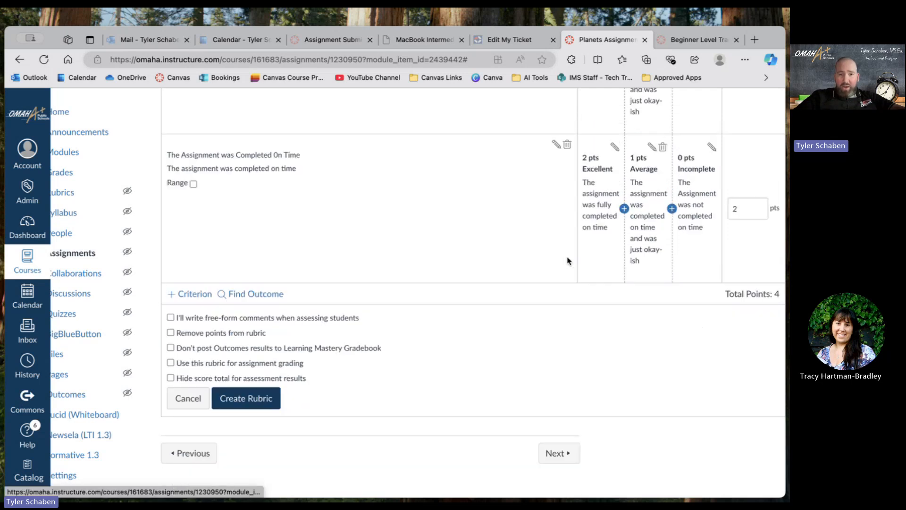
pyautogui.scroll(3, 567, 261)
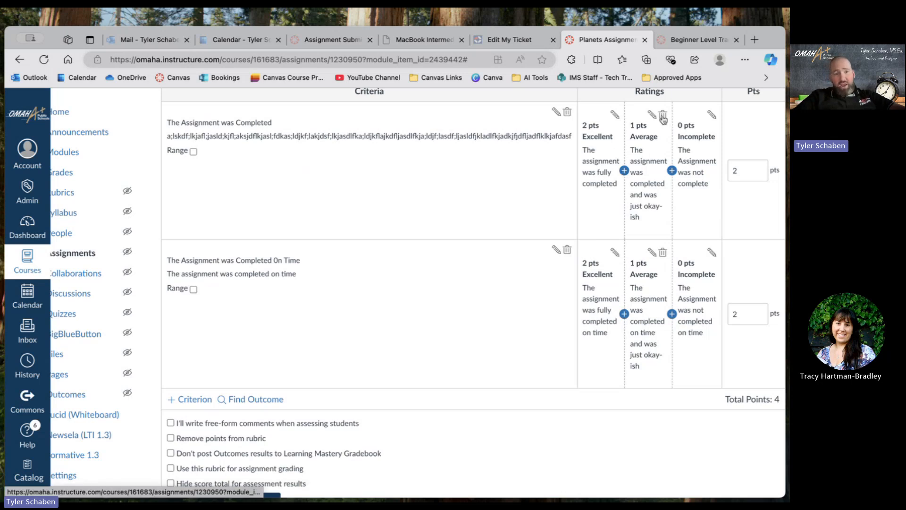
pyautogui.scroll(-2, 485, 241)
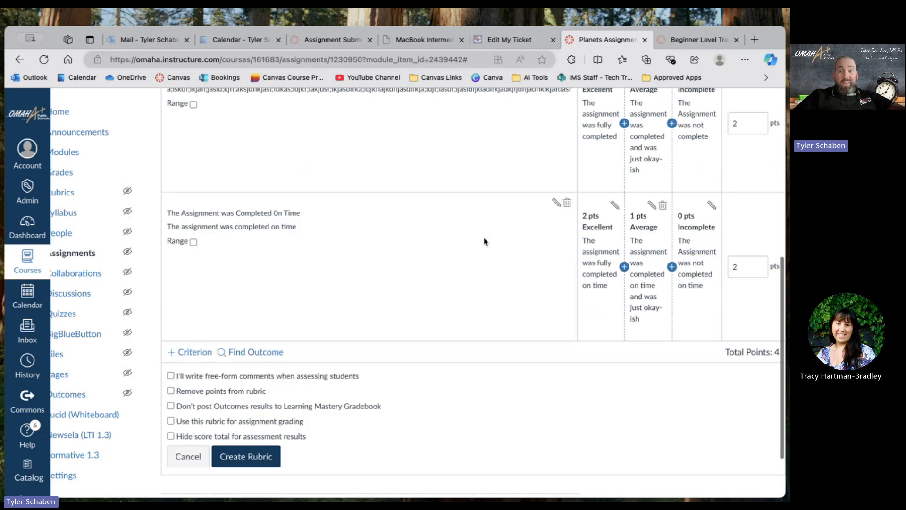
pyautogui.scroll(3, 485, 242)
pyautogui.scroll(1, 485, 241)
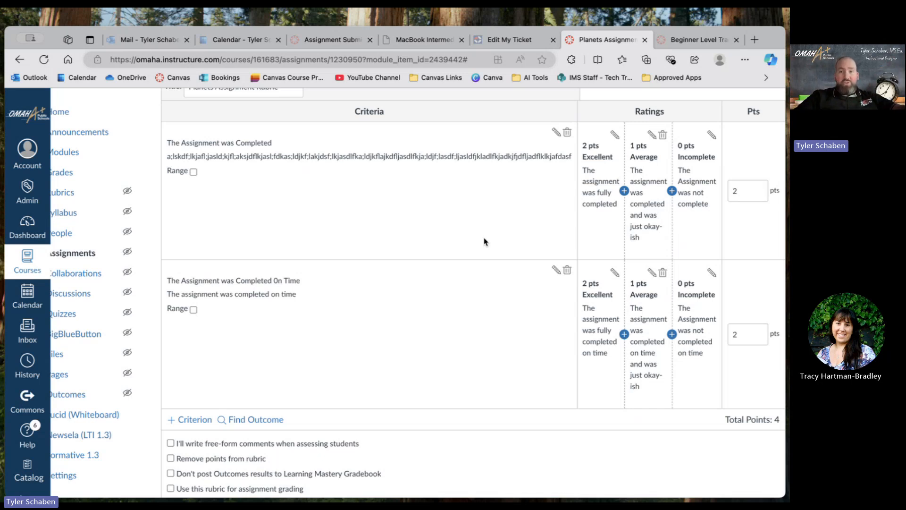
pyautogui.scroll(-2, 484, 241)
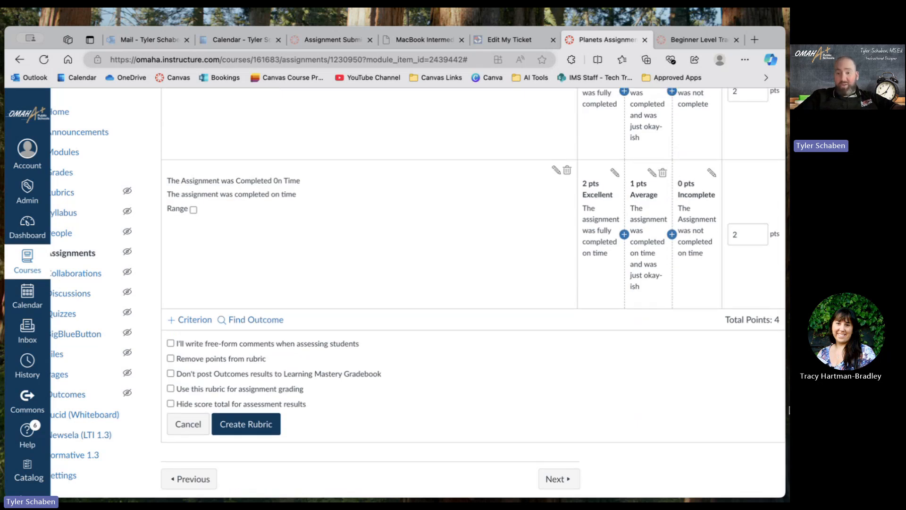
# Switch to the Teams meeting, open its chat to check for questions, and return to the rubric in the browser.
pyautogui.press('super+Tab')
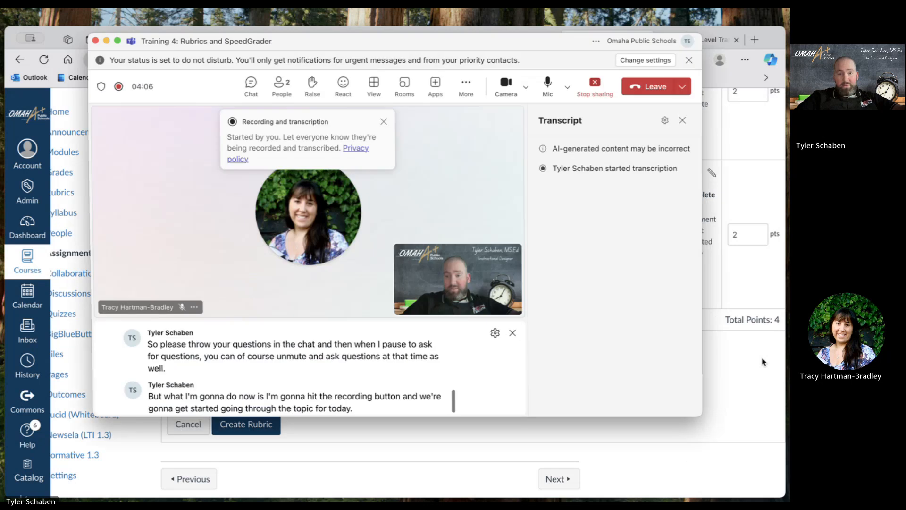
pyautogui.click(241, 90)
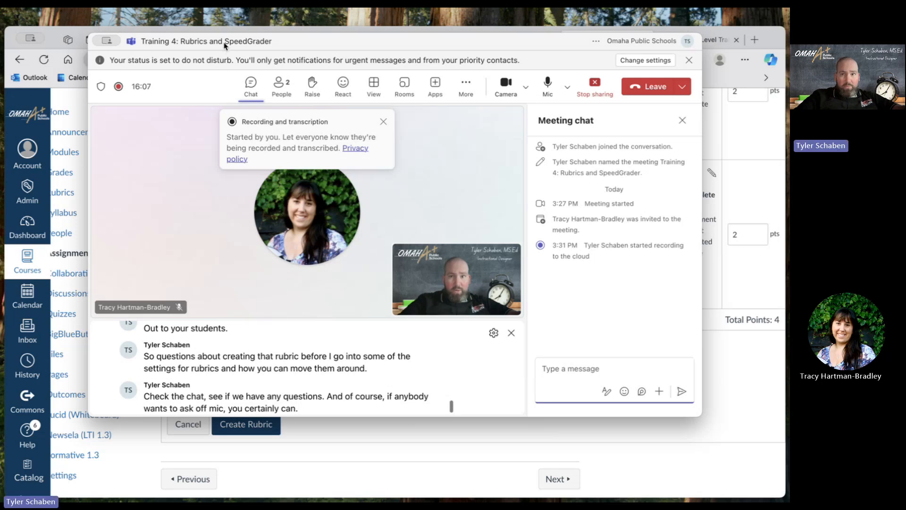
pyautogui.click(729, 432)
# Review the rubric's title, its two criteria with their ratings, and the rubric options below them.
pyautogui.scroll(5, 543, 358)
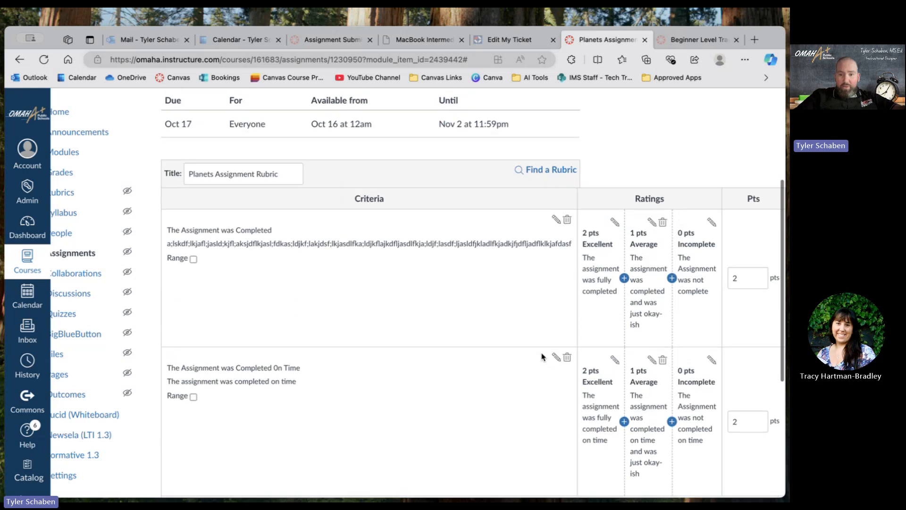
pyautogui.scroll(-5, 542, 358)
pyautogui.scroll(2, 542, 358)
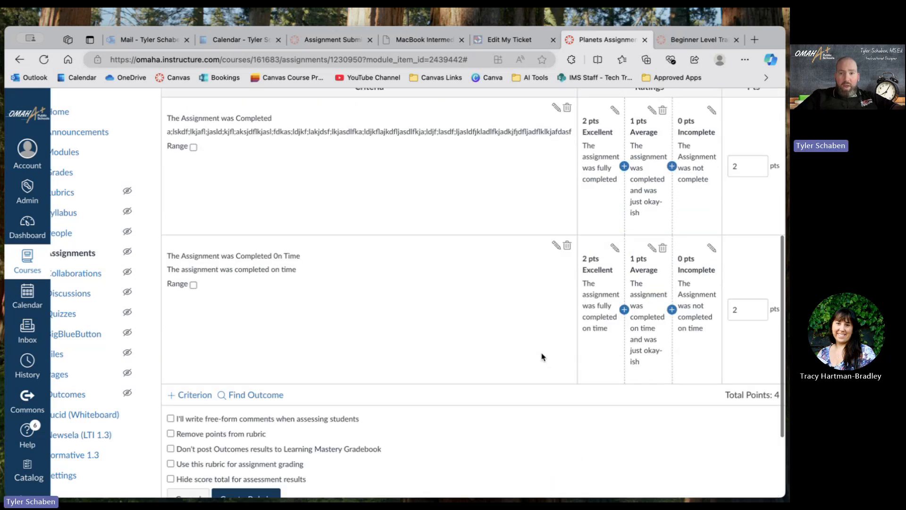
pyautogui.scroll(3, 542, 357)
pyautogui.scroll(-3, 543, 358)
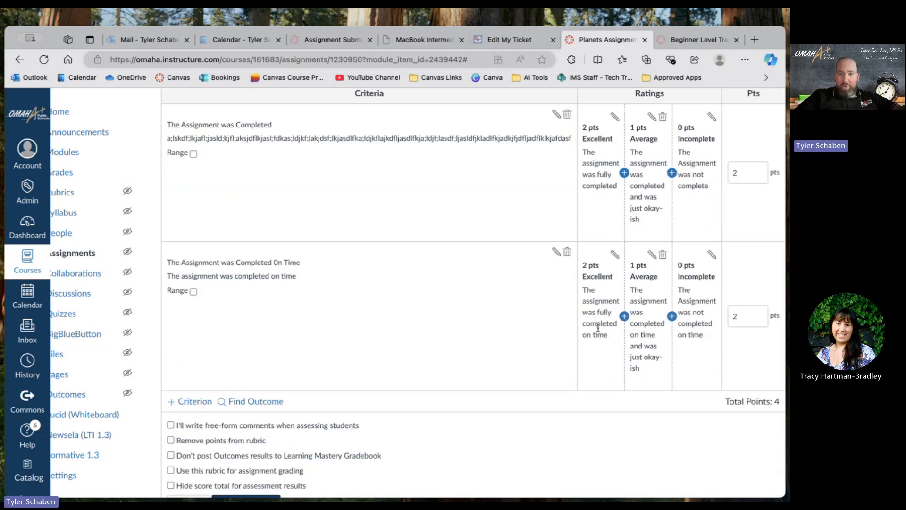
pyautogui.scroll(1, 460, 335)
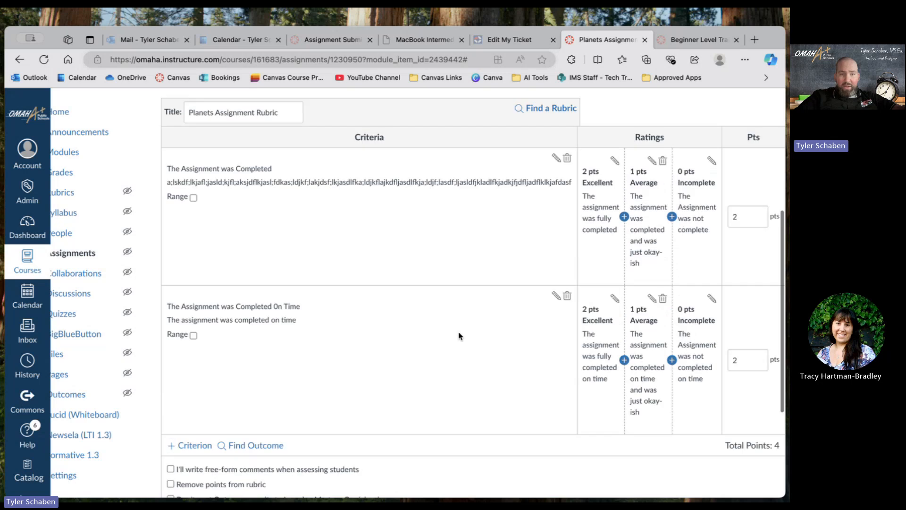
pyautogui.scroll(-1, 460, 336)
pyautogui.scroll(-2, 394, 253)
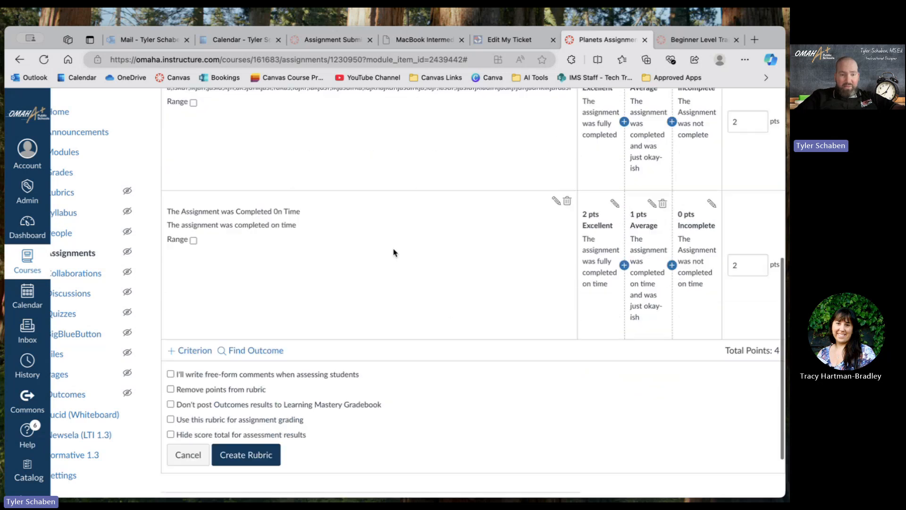
pyautogui.scroll(-1, 394, 252)
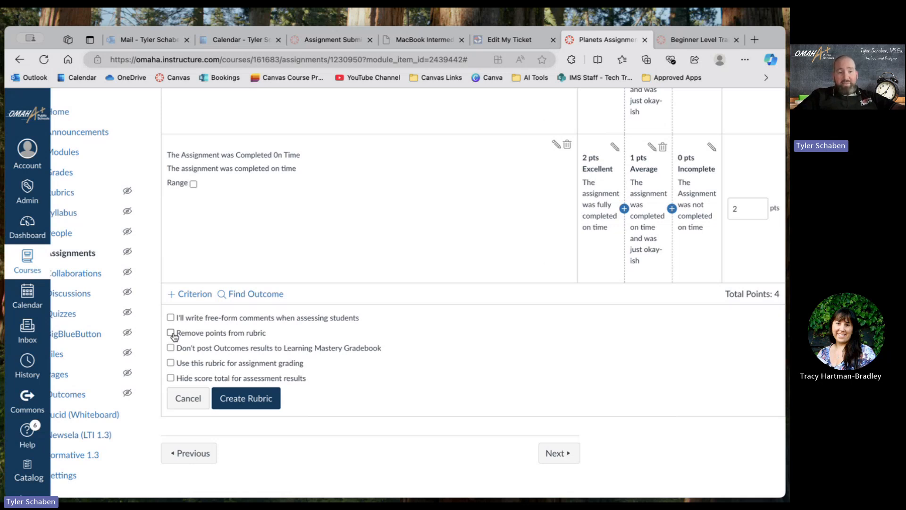
pyautogui.scroll(5, 368, 307)
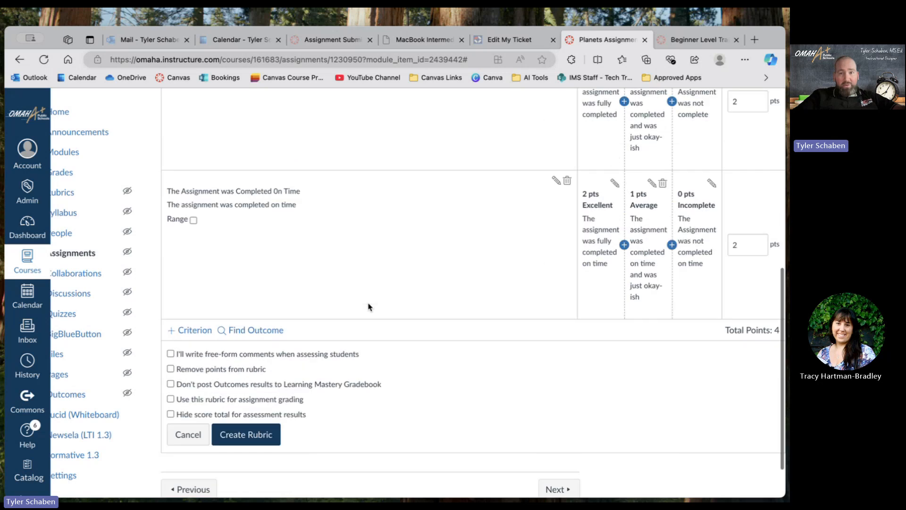
pyautogui.scroll(1, 368, 307)
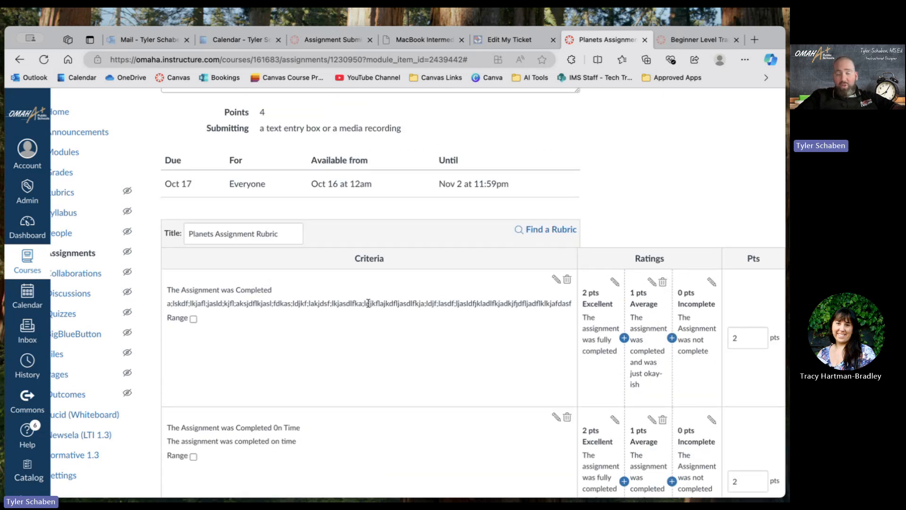
# Try removing points from the rubric, check the criteria and ratings without them, and restore the points.
pyautogui.scroll(-10, 368, 303)
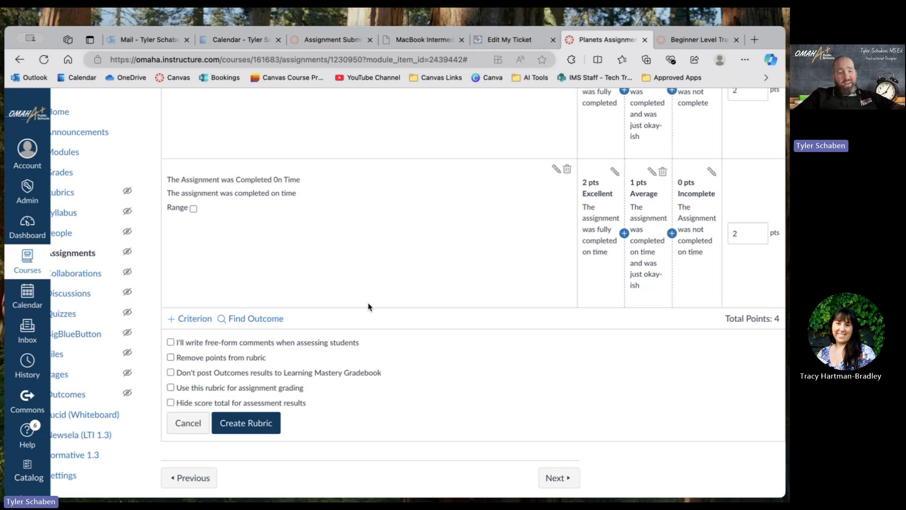
pyautogui.click(171, 358)
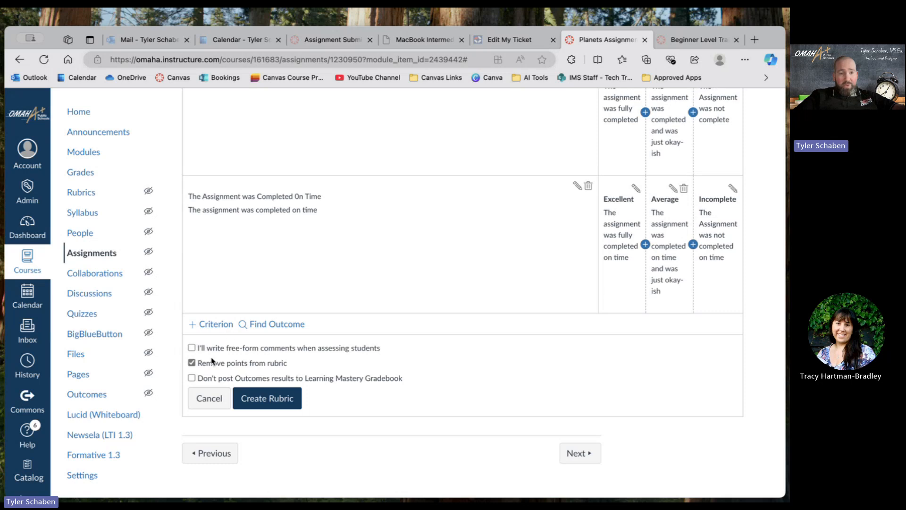
pyautogui.scroll(3, 372, 309)
pyautogui.scroll(-2, 373, 310)
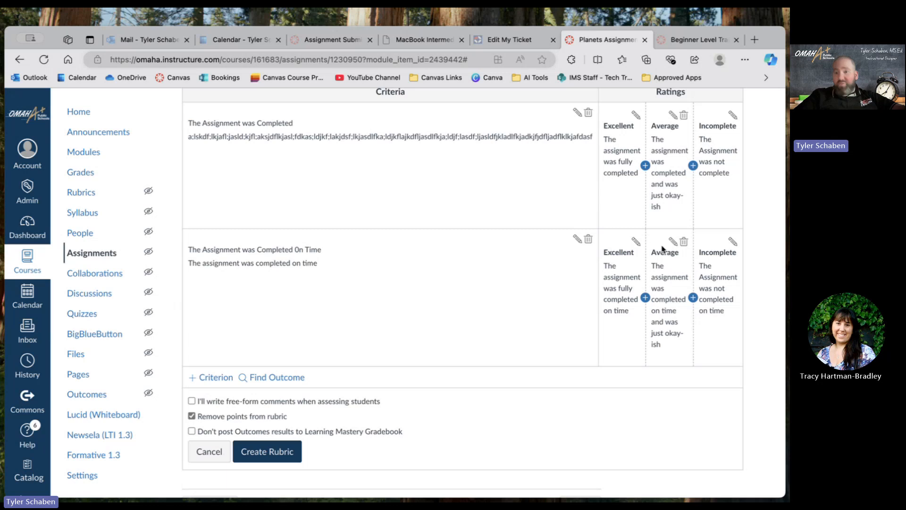
pyautogui.click(192, 416)
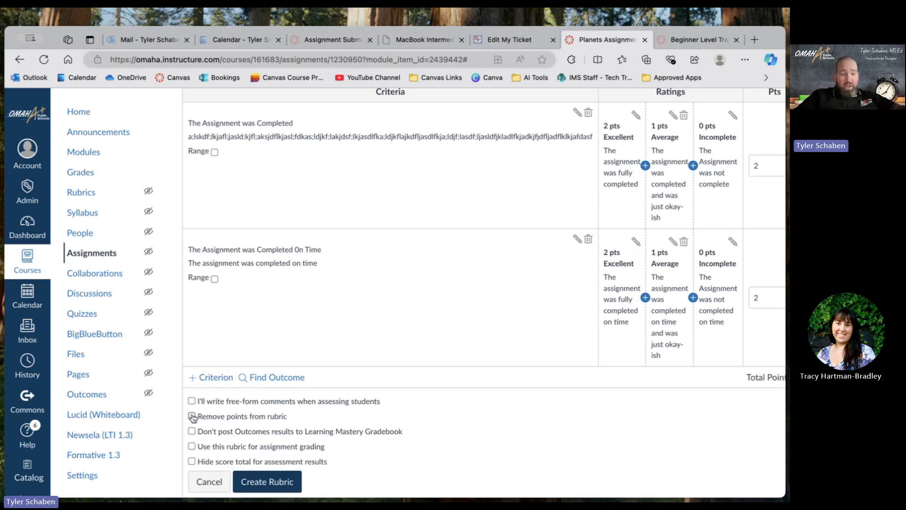
# Set the rubric to be used for assignment grading and create the Planets Assignment Rubric.
pyautogui.scroll(-1, 327, 419)
pyautogui.scroll(-2, 327, 418)
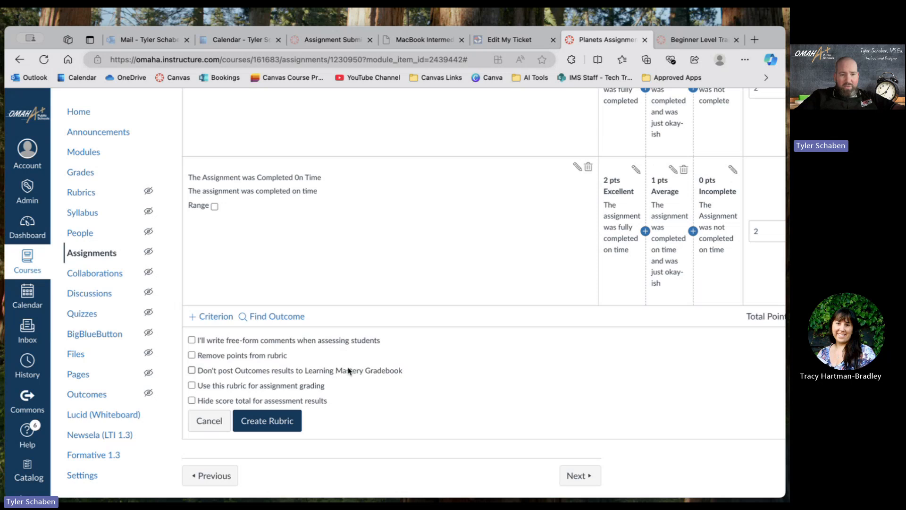
pyautogui.click(192, 386)
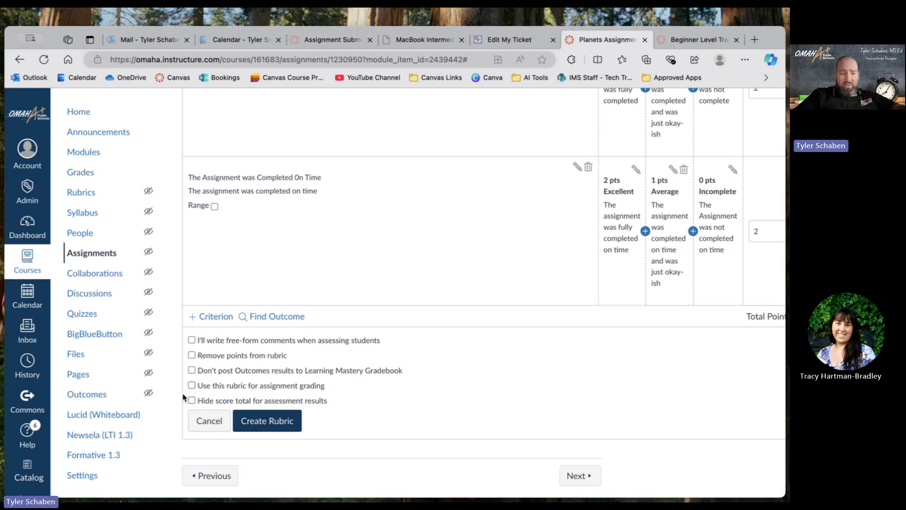
pyautogui.click(193, 386)
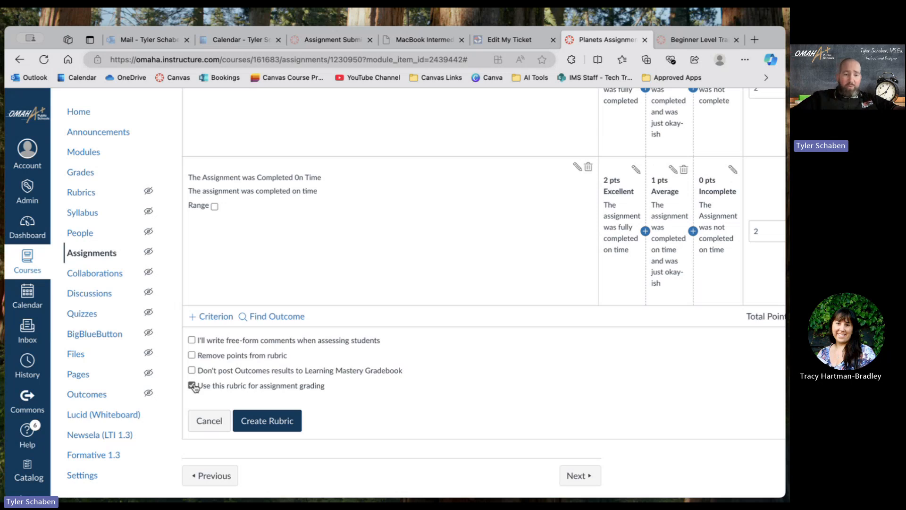
pyautogui.click(266, 421)
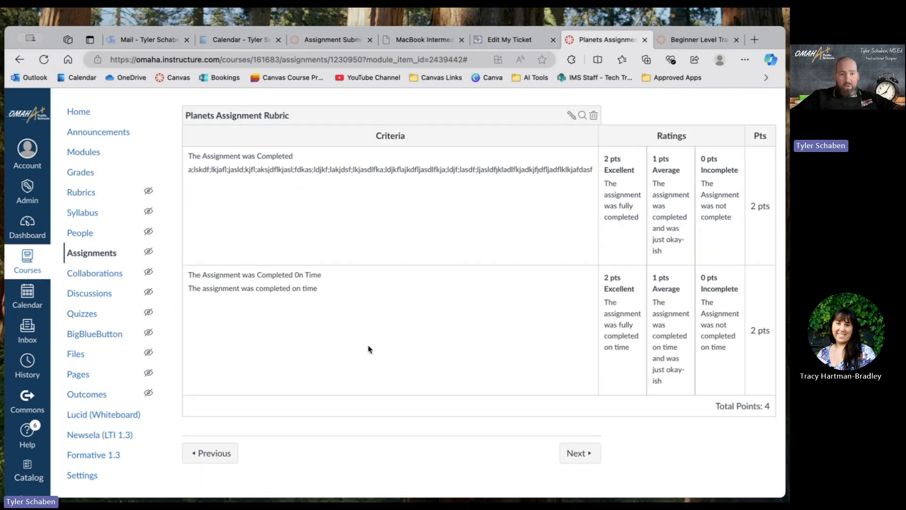
pyautogui.scroll(5, 369, 348)
pyautogui.scroll(-5, 369, 348)
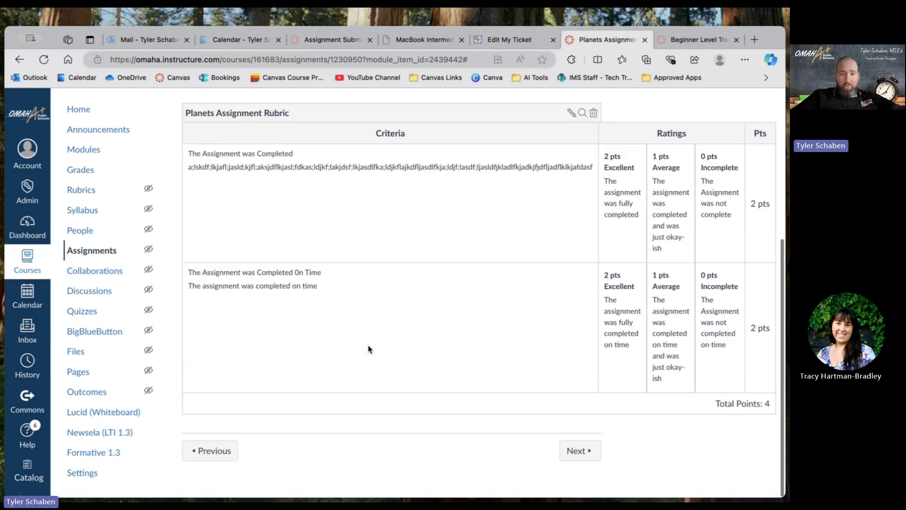
# View the Planets Assignment as a student and examine the rubric's criteria, ratings and the submission types.
pyautogui.scroll(5, 436, 394)
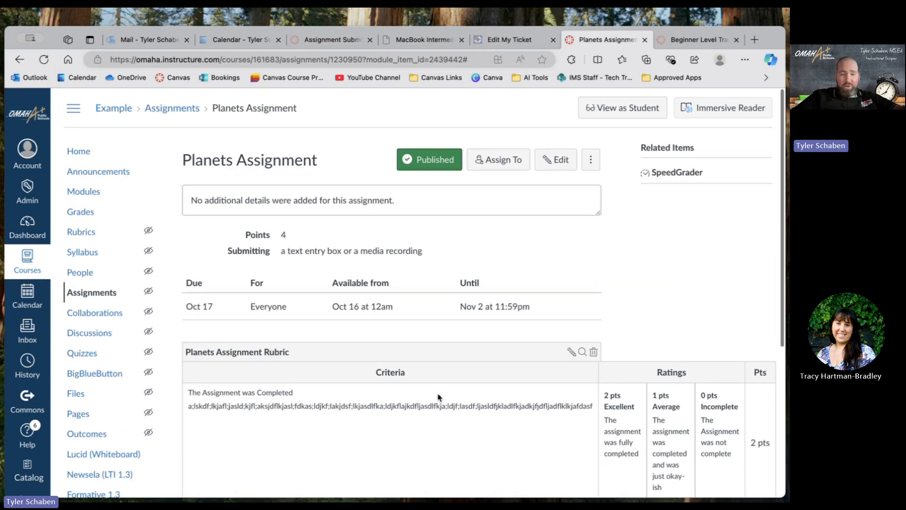
pyautogui.click(649, 108)
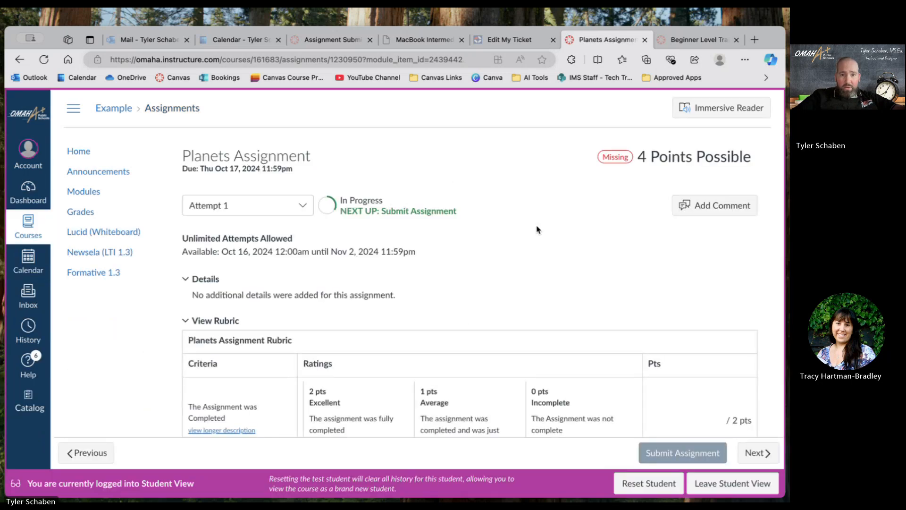
pyautogui.scroll(-6, 537, 230)
pyautogui.scroll(4, 536, 226)
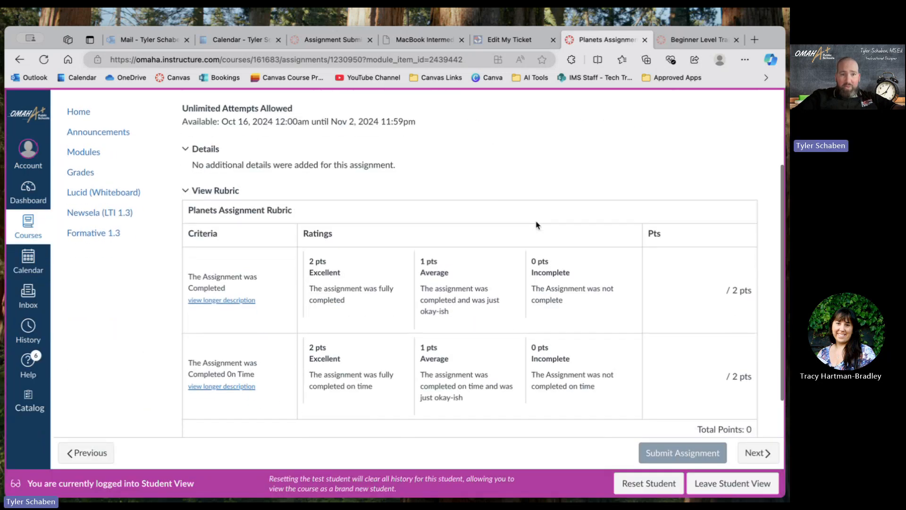
pyautogui.scroll(2, 306, 207)
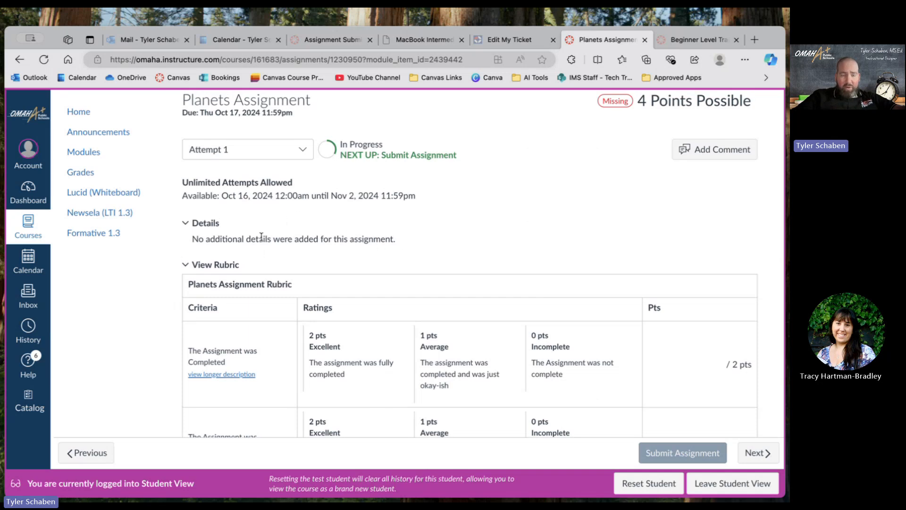
pyautogui.scroll(-2, 312, 246)
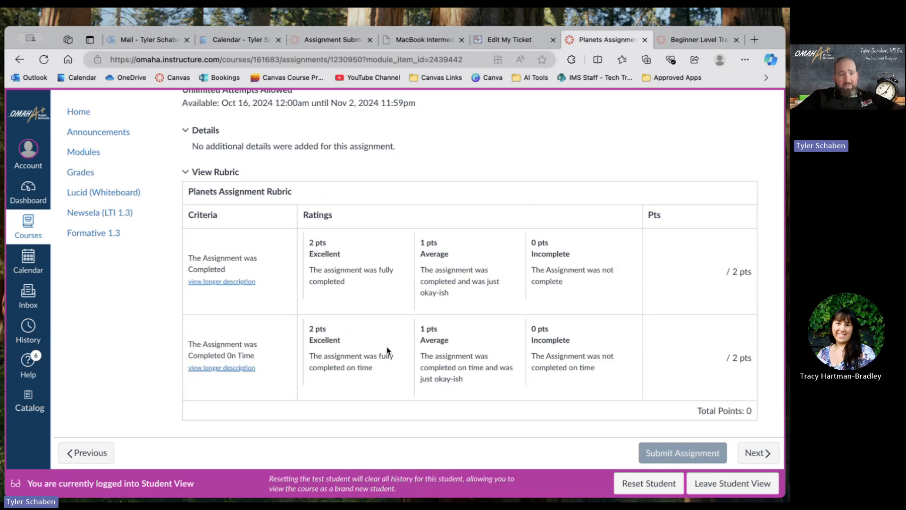
pyautogui.scroll(-3, 387, 350)
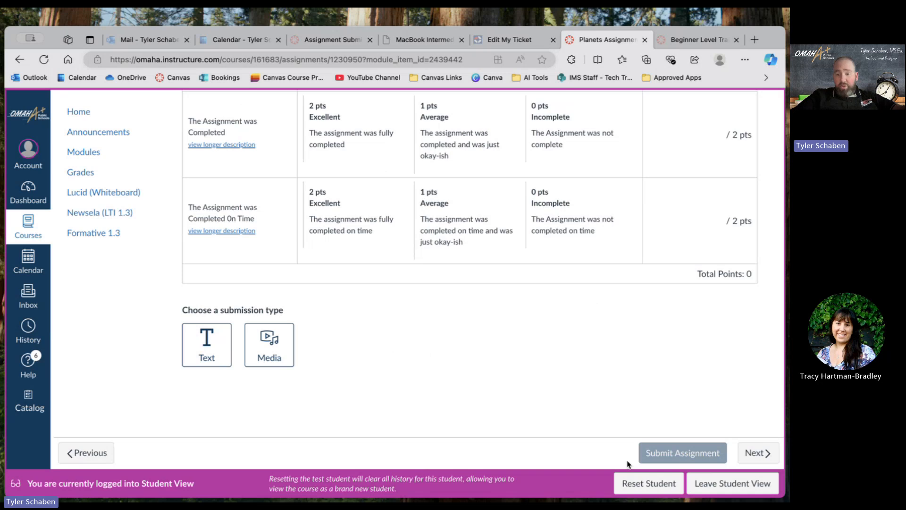
# Leave the student view and review the Planets Assignment's details and rubric as the teacher.
pyautogui.click(705, 493)
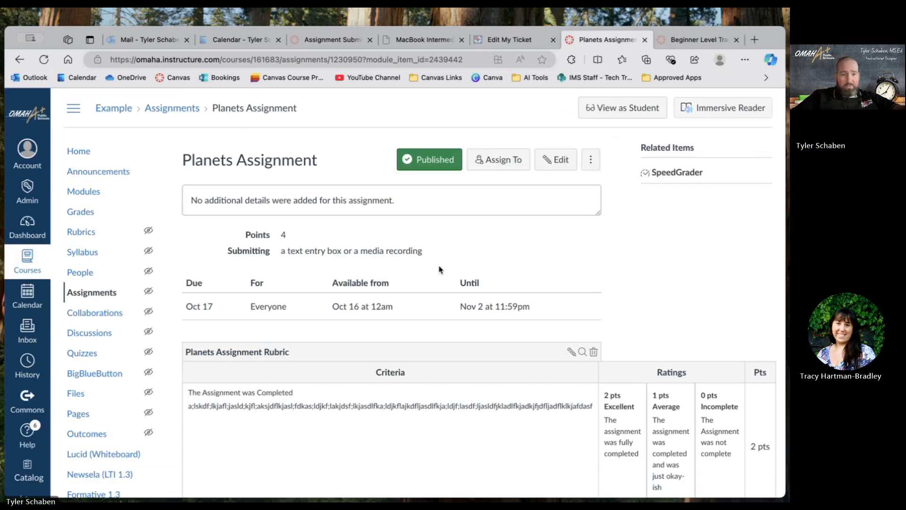
pyautogui.scroll(-5, 438, 269)
pyautogui.scroll(5, 438, 270)
pyautogui.scroll(-2, 438, 270)
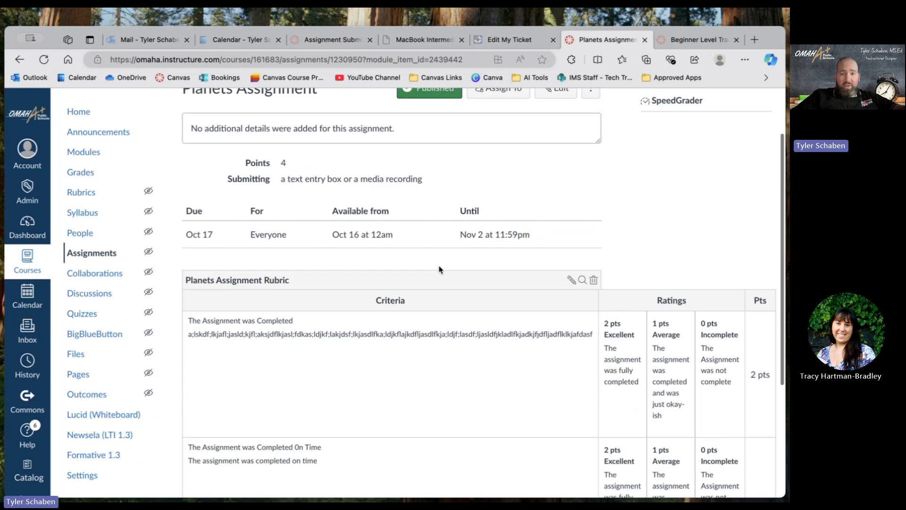
pyautogui.scroll(-4, 439, 269)
pyautogui.scroll(6, 439, 270)
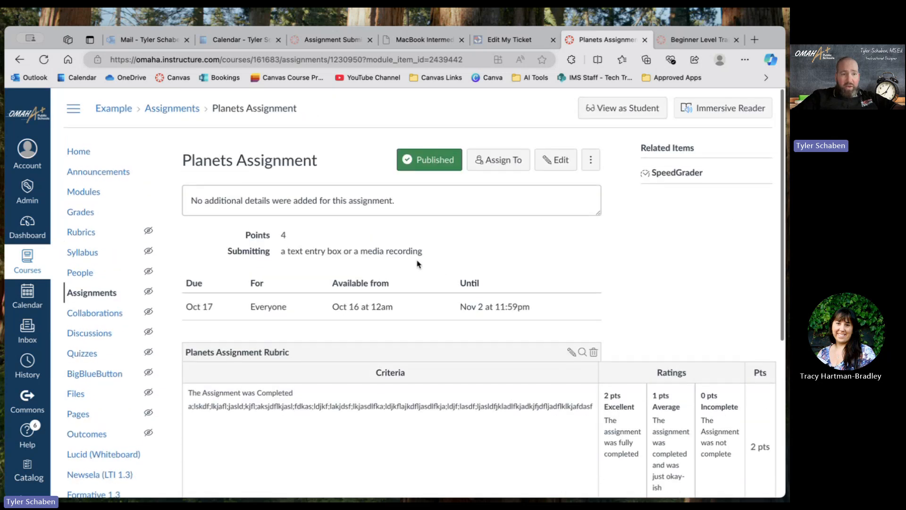
# Open the Monday Bell Work discussion from Example Module 2 in the course modules and look over its page.
pyautogui.click(111, 192)
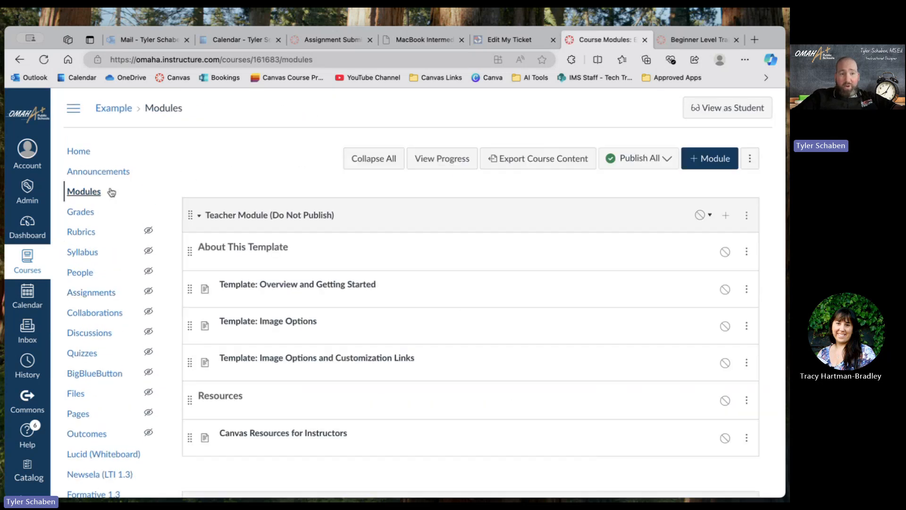
pyautogui.scroll(-5, 355, 241)
pyautogui.scroll(-7, 355, 241)
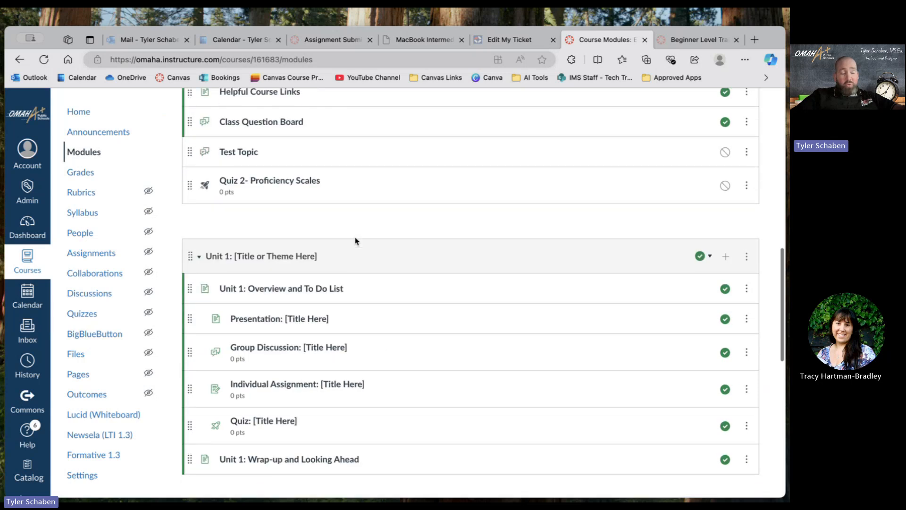
pyautogui.scroll(-8, 355, 241)
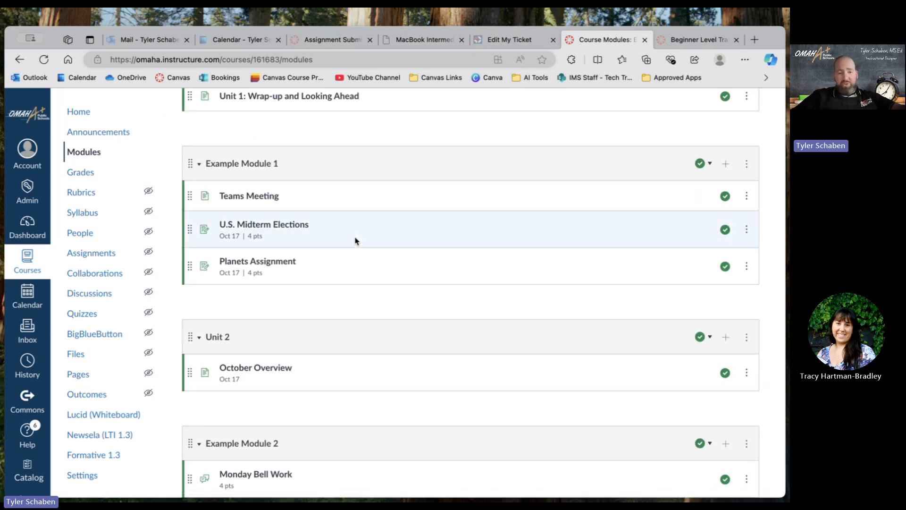
pyautogui.scroll(-3, 355, 241)
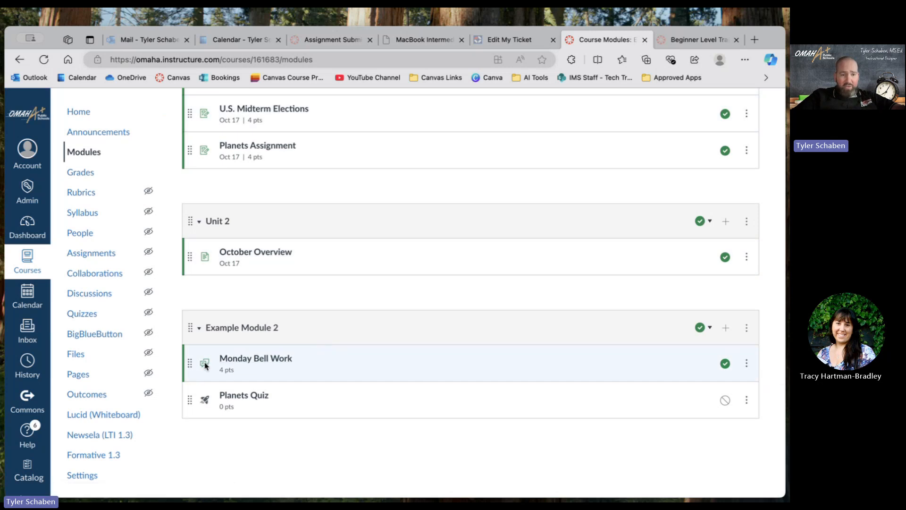
pyautogui.click(267, 361)
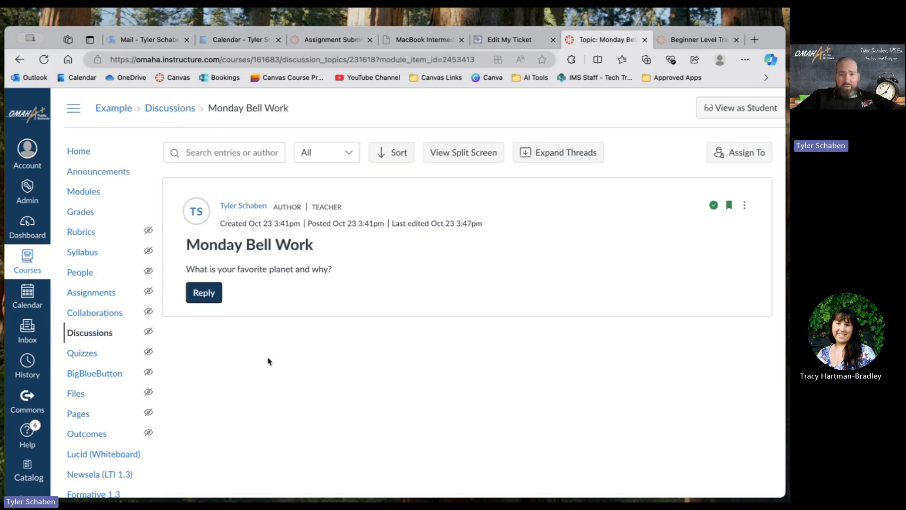
pyautogui.scroll(-2, 377, 397)
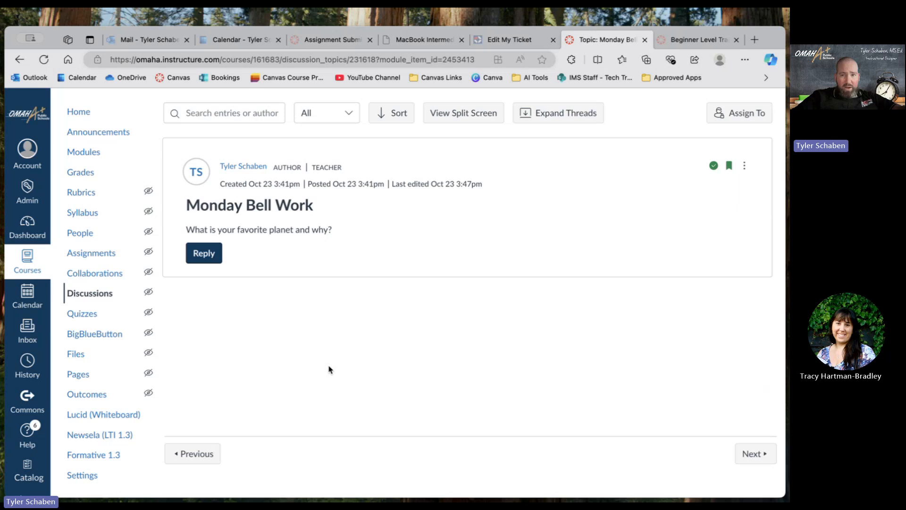
pyautogui.scroll(2, 327, 368)
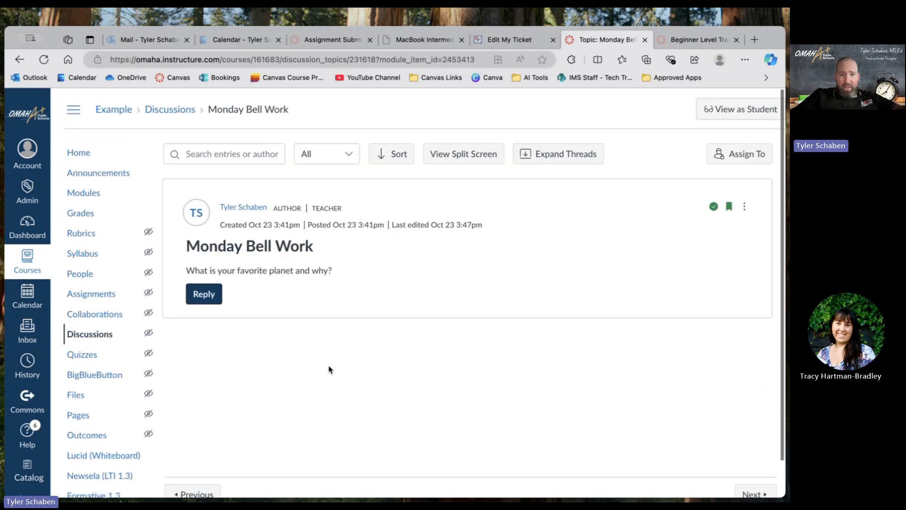
# Start a rubric for the Monday Bell Work discussion, examine its criteria and grading options, and close it without creating it.
pyautogui.click(746, 204)
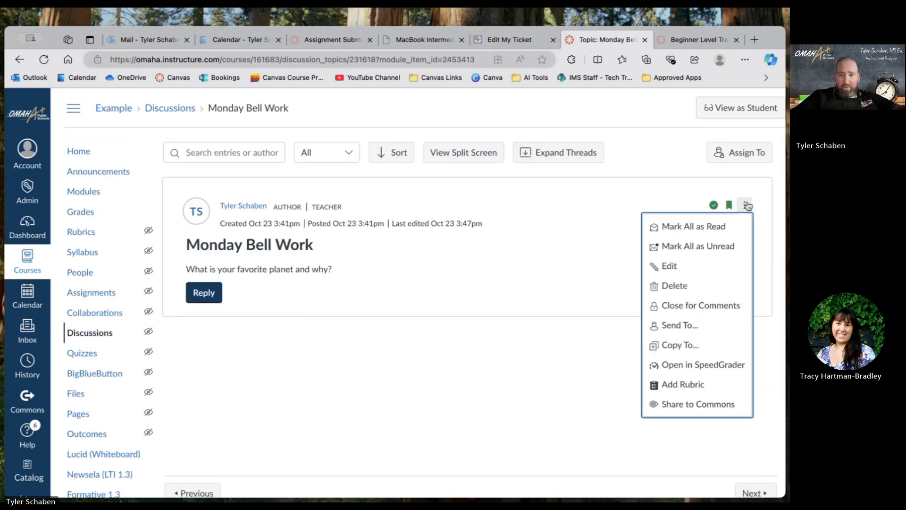
pyautogui.scroll(-2, 716, 251)
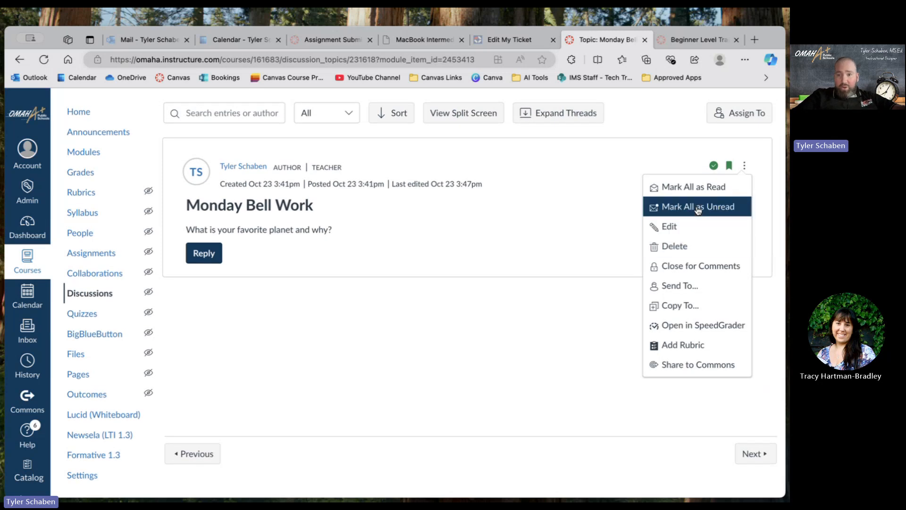
pyautogui.click(679, 345)
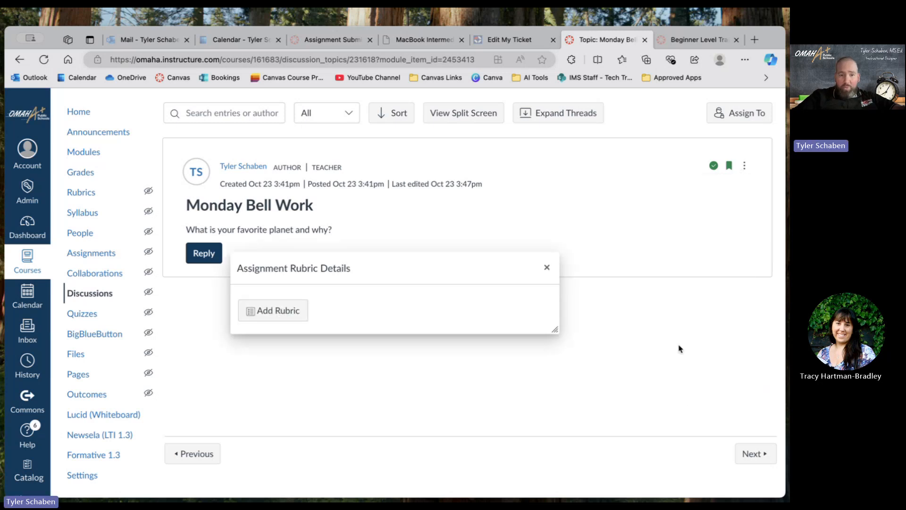
pyautogui.click(269, 308)
pyautogui.scroll(-2, 270, 423)
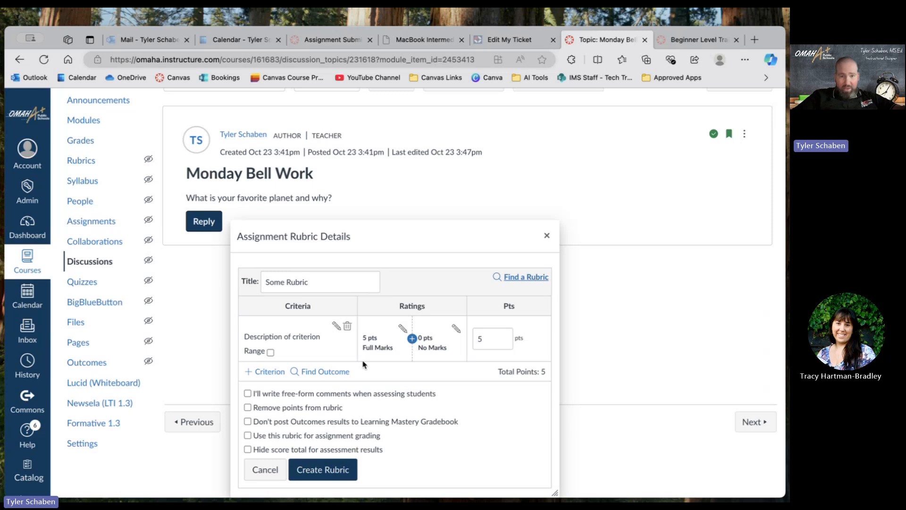
pyautogui.scroll(-1, 362, 365)
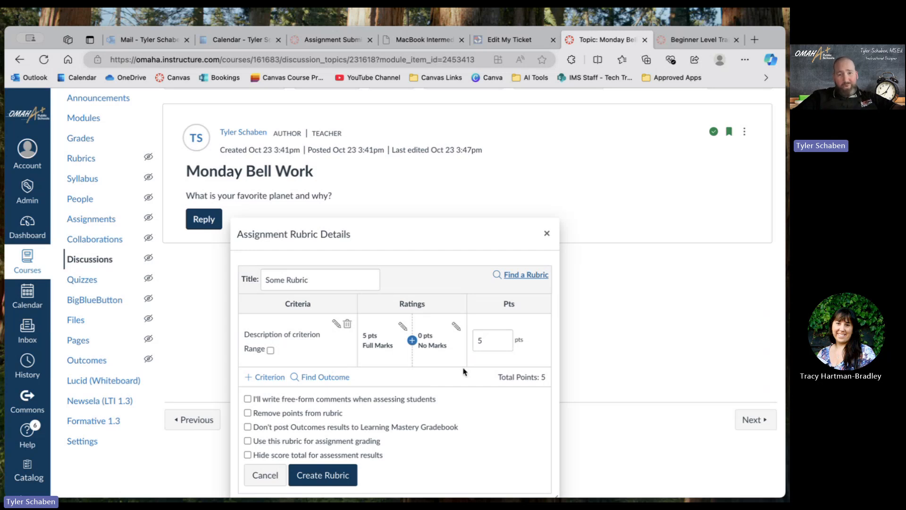
pyautogui.click(546, 233)
pyautogui.scroll(1, 546, 237)
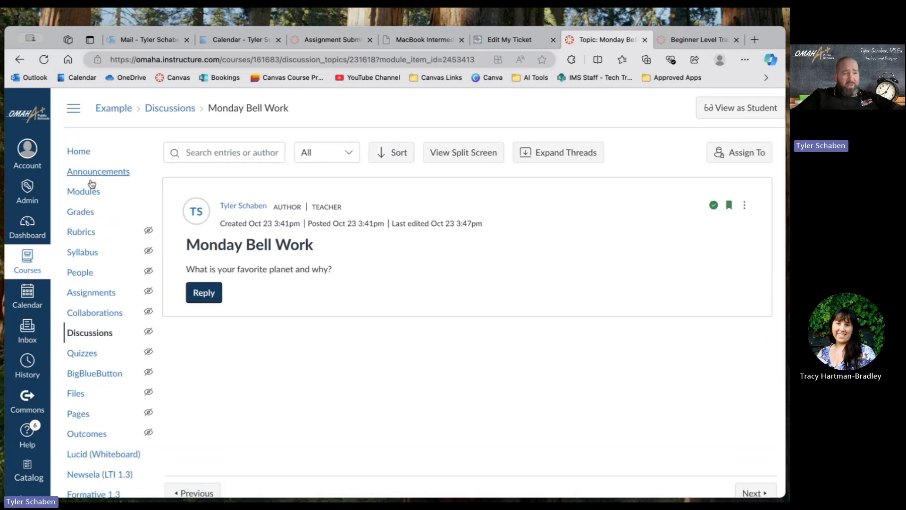
# Look through the course's assignments list and open the Planets Assignment.
pyautogui.click(90, 293)
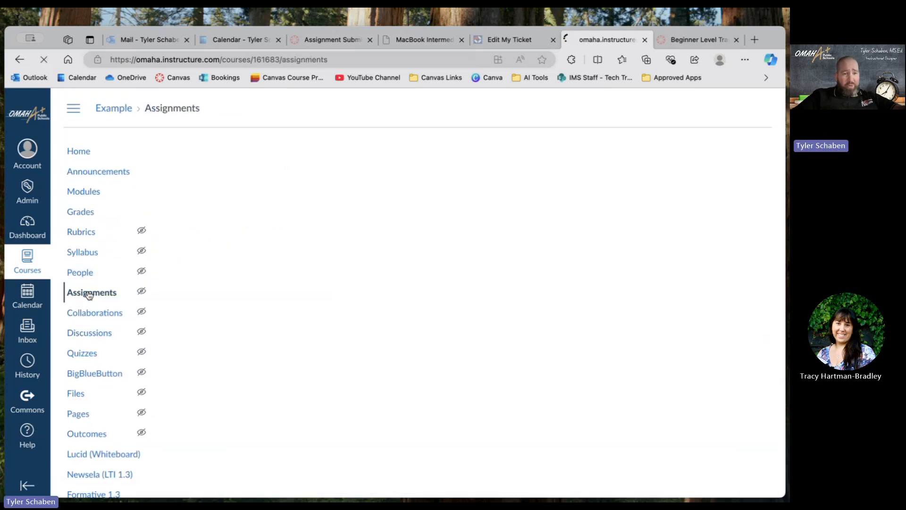
pyautogui.scroll(-2, 242, 306)
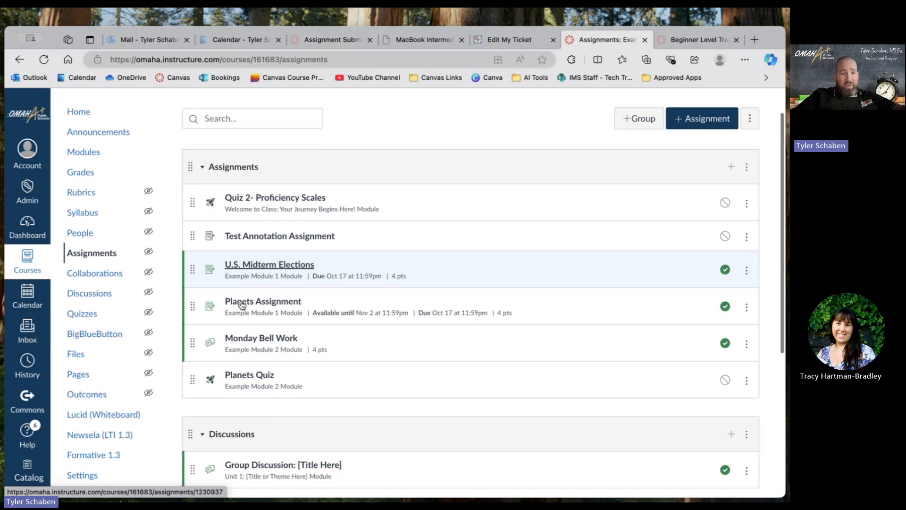
pyautogui.scroll(-3, 242, 305)
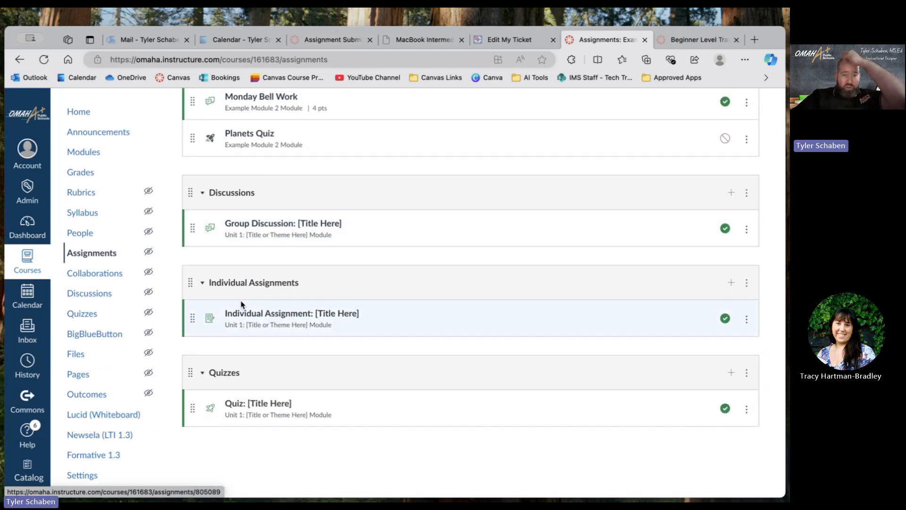
pyautogui.scroll(5, 241, 304)
pyautogui.scroll(-2, 241, 304)
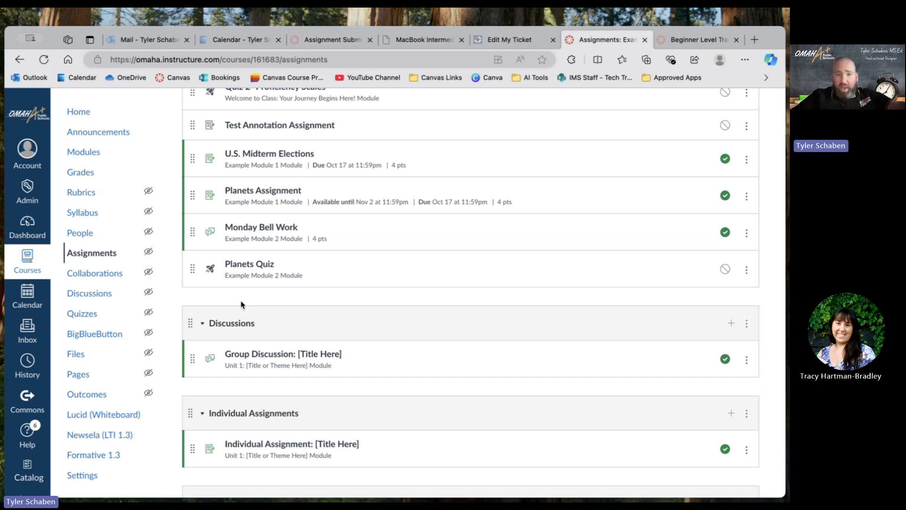
pyautogui.click(242, 191)
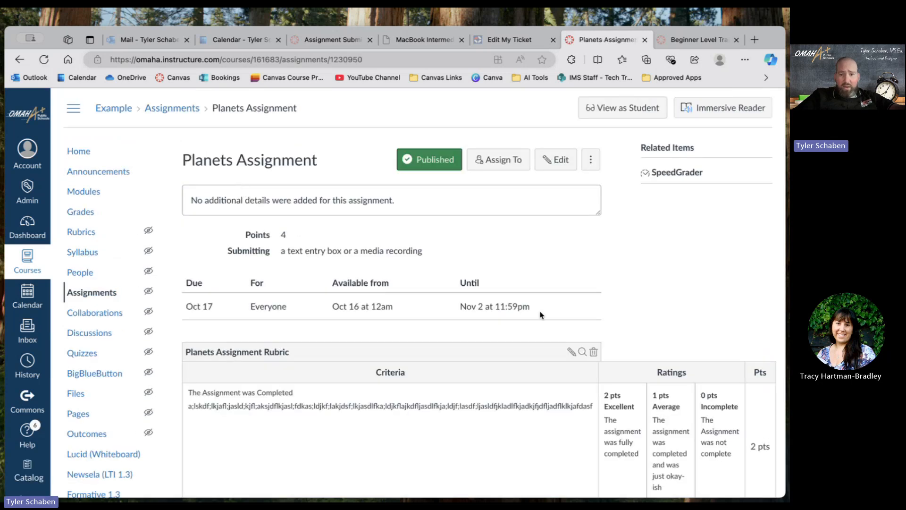
# Delete the Planets Assignment Rubric from the Planets Assignment and confirm the deletion.
pyautogui.scroll(-2, 554, 326)
pyautogui.scroll(-5, 554, 327)
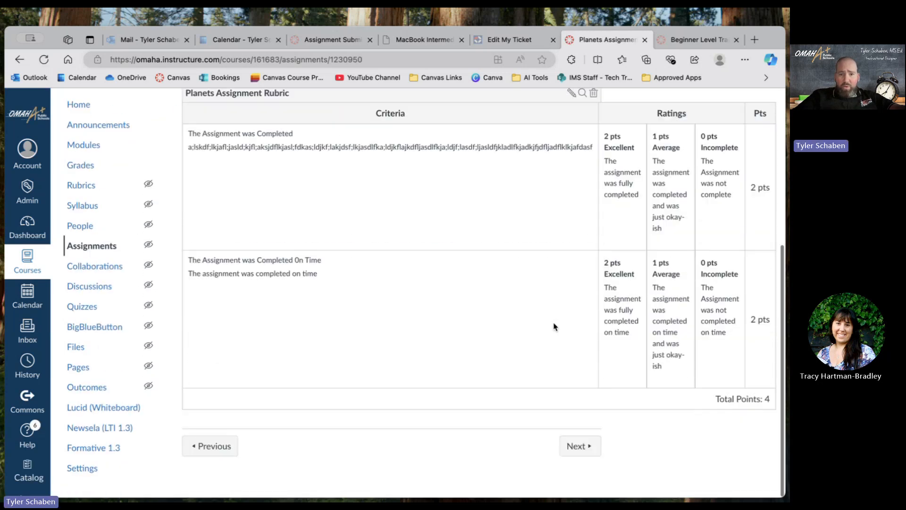
pyautogui.scroll(4, 554, 327)
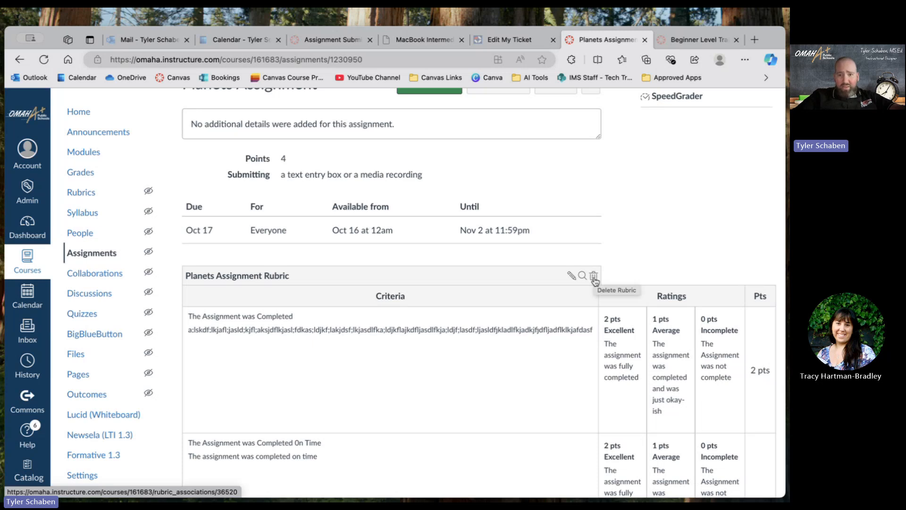
pyautogui.click(593, 277)
pyautogui.click(492, 117)
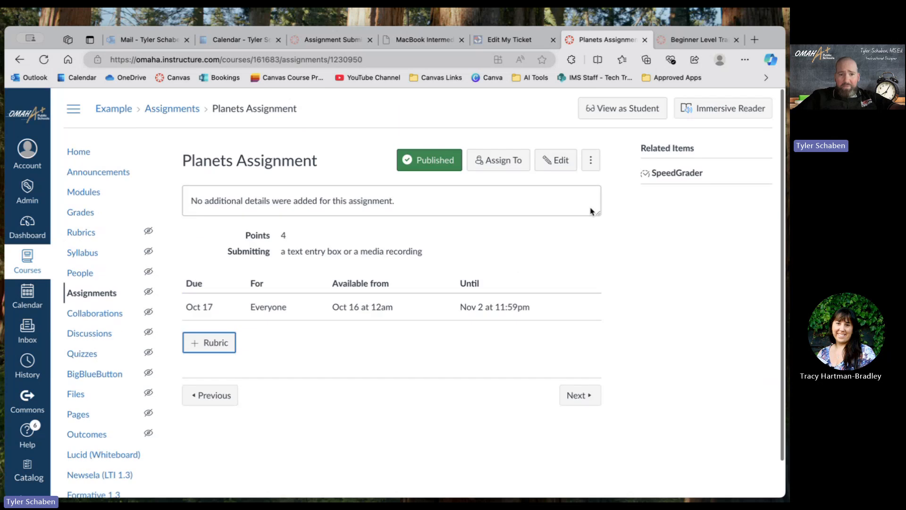
# Start a new rubric for the Planets Assignment and bring up the existing rubrics to choose from.
pyautogui.click(207, 345)
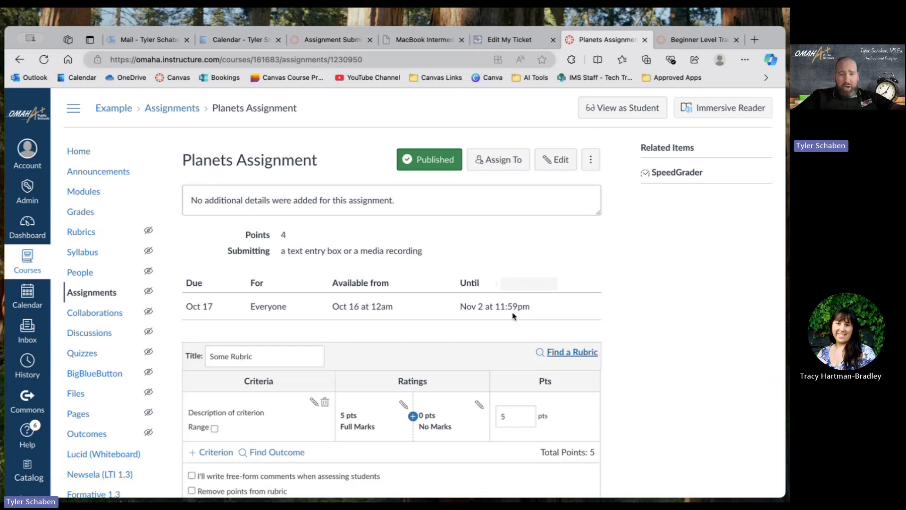
pyautogui.scroll(-3, 512, 317)
pyautogui.scroll(-2, 514, 316)
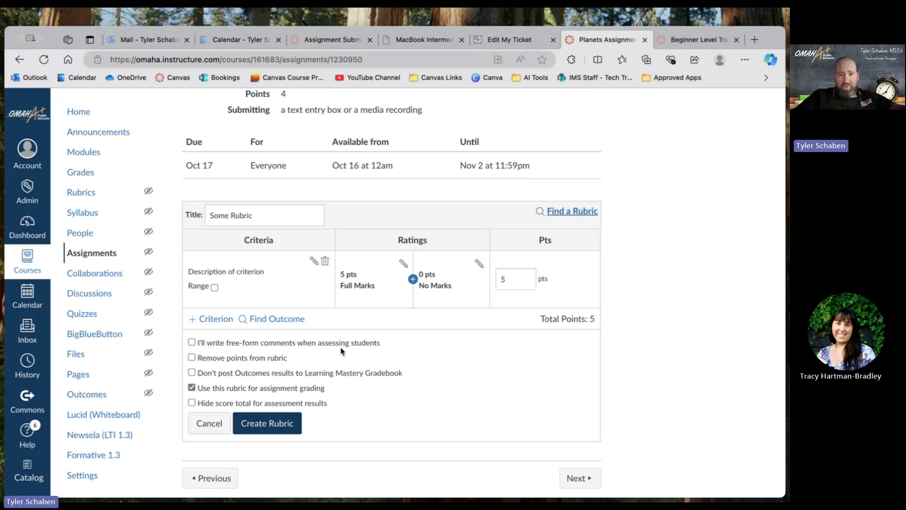
pyautogui.click(562, 213)
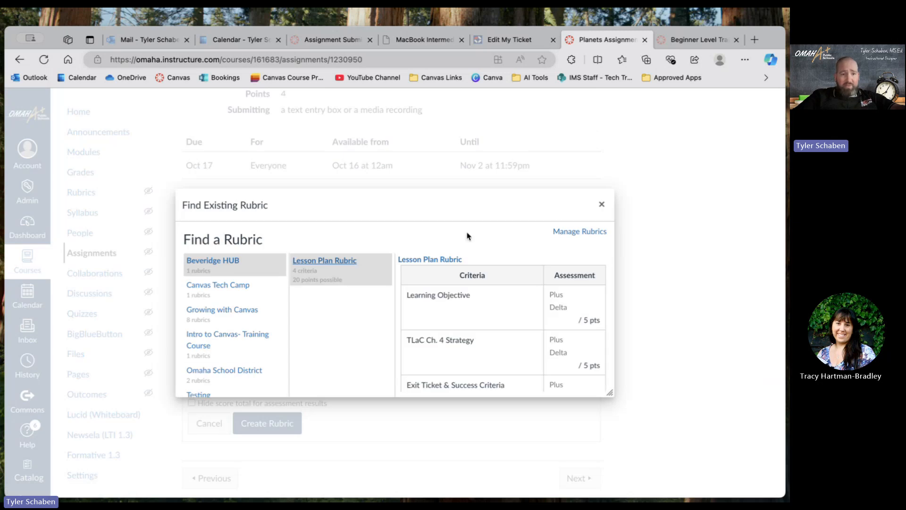
pyautogui.scroll(-1, 258, 368)
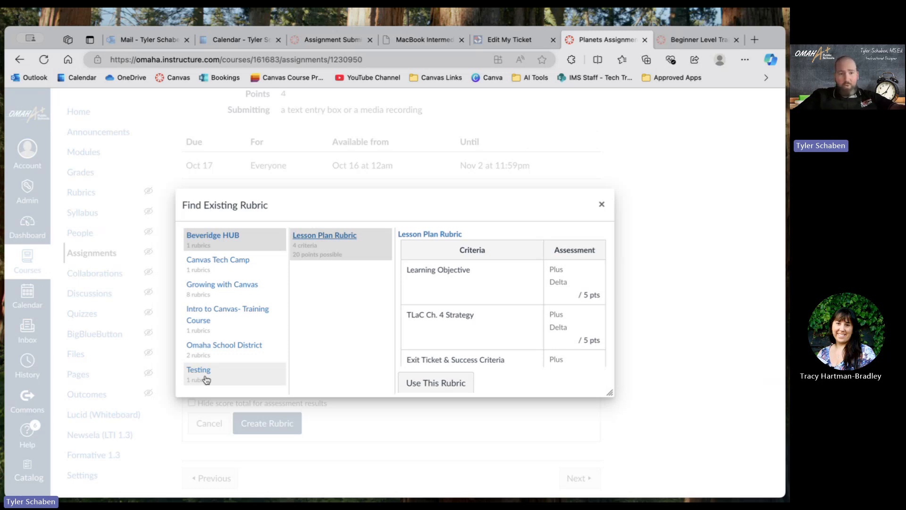
# Browse the existing rubrics of the Growing with Canvas course and preview Home Page Submission (Nurturing).
pyautogui.click(228, 291)
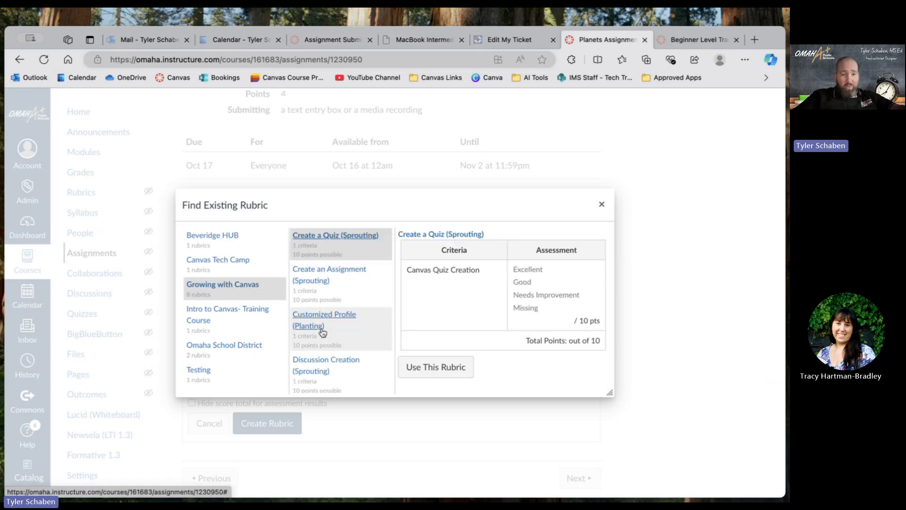
pyautogui.scroll(-1, 333, 339)
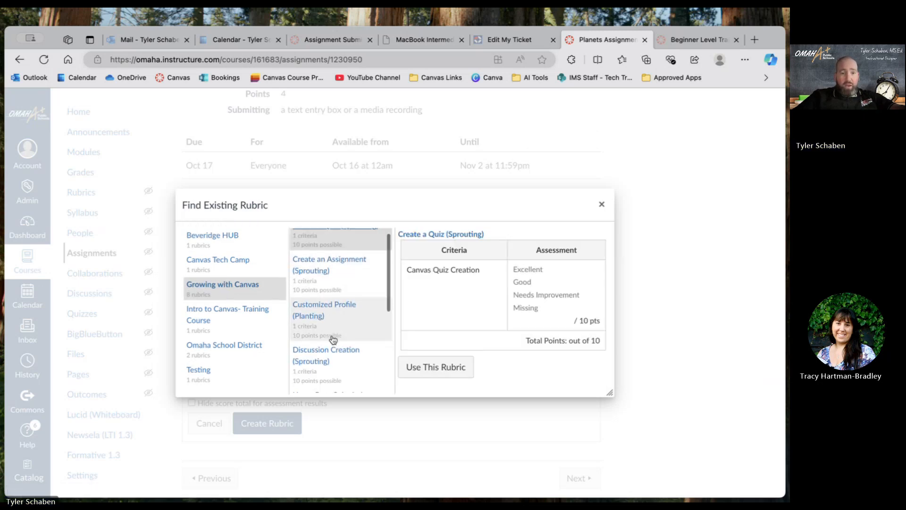
pyautogui.scroll(-5, 333, 340)
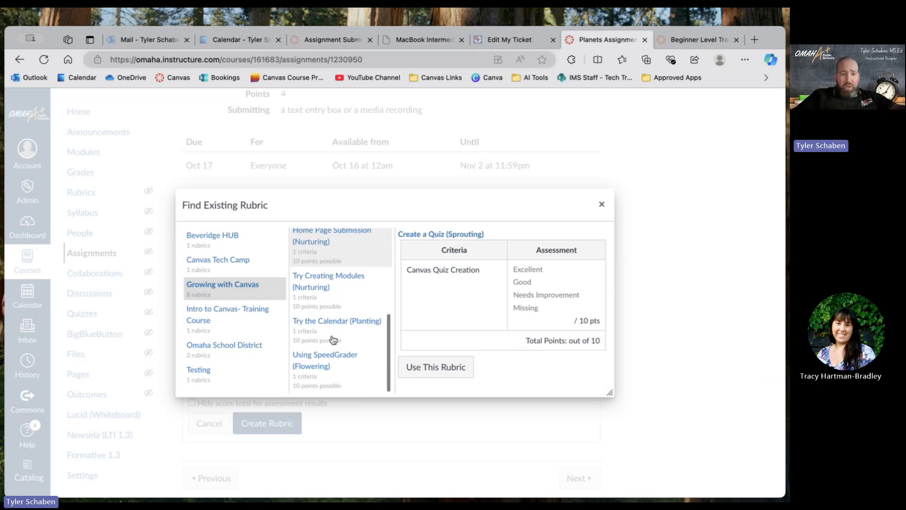
pyautogui.scroll(4, 333, 339)
pyautogui.click(313, 302)
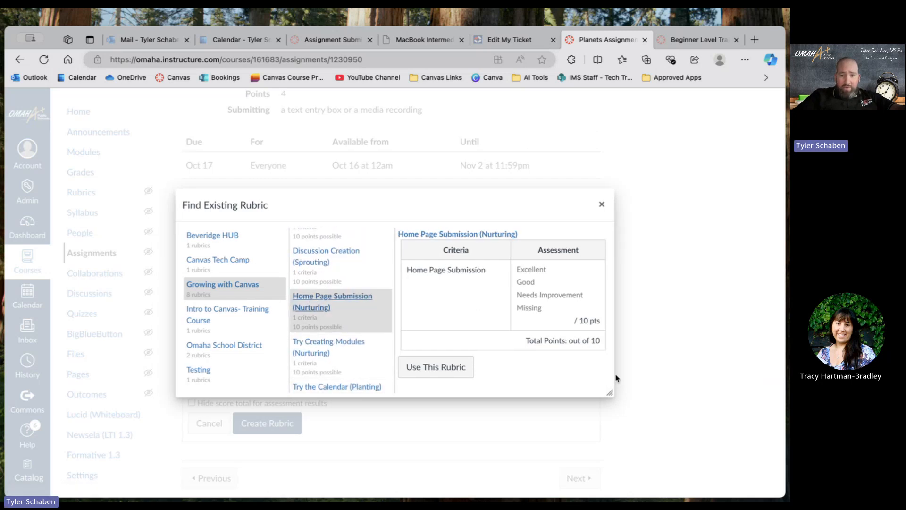
# Enlarge the Find Existing Rubric dialog and preview the Try Creating Modules (Nurturing) rubric.
pyautogui.moveTo(610, 391); pyautogui.dragTo(782, 493)
pyautogui.scroll(-1, 679, 344)
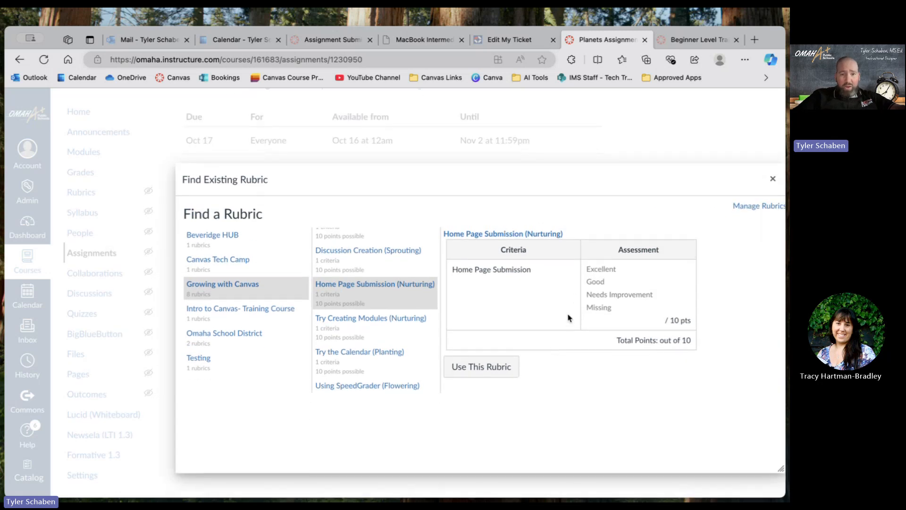
pyautogui.click(380, 318)
pyautogui.scroll(2, 380, 319)
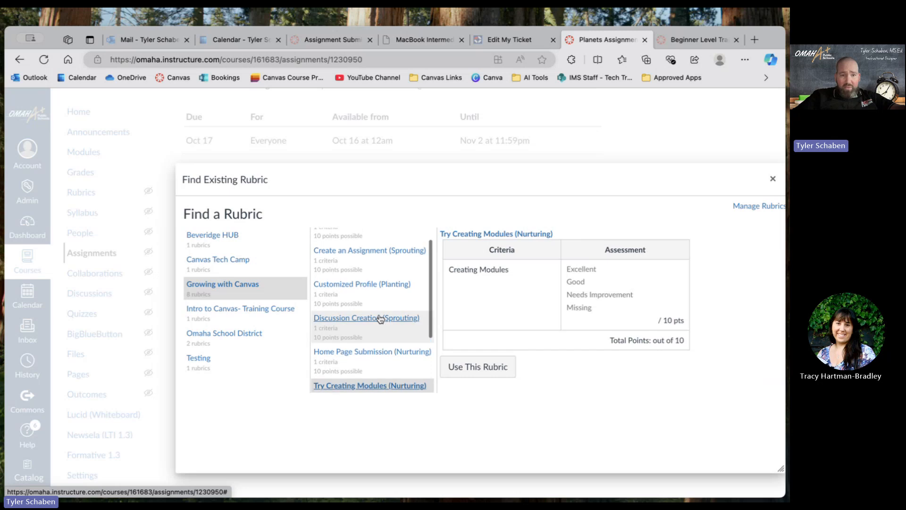
pyautogui.scroll(2, 380, 319)
pyautogui.scroll(-2, 380, 319)
pyautogui.scroll(1, 380, 319)
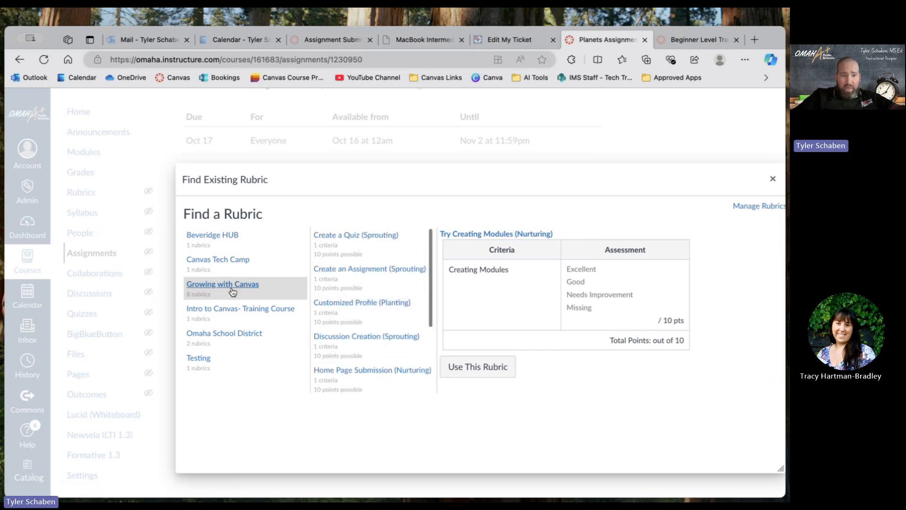
# Preview the Assignment Rubric from the Intro to Canvas- Training Course, checking its criteria and points.
pyautogui.click(228, 319)
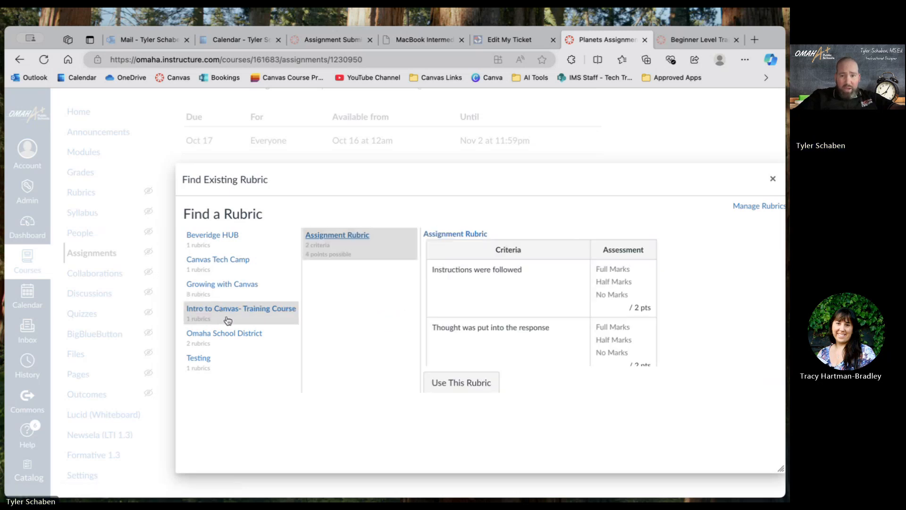
pyautogui.scroll(-2, 560, 252)
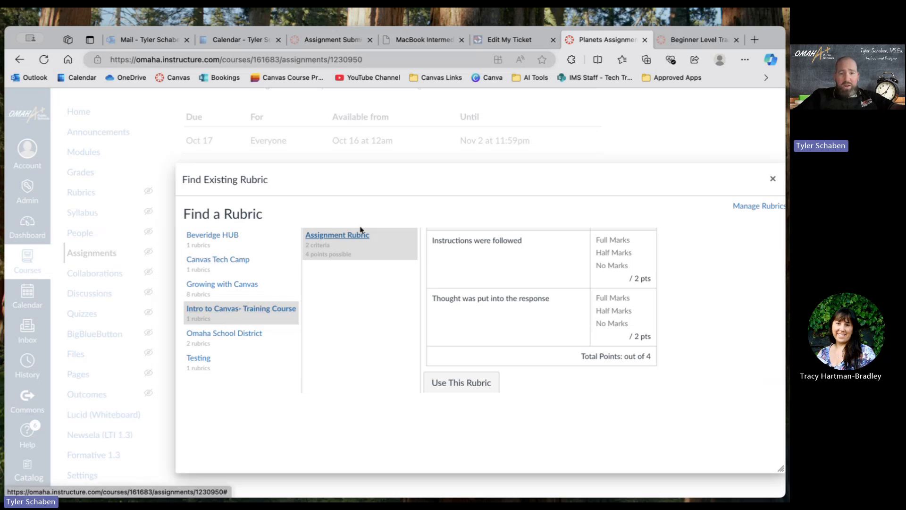
pyautogui.scroll(4, 231, 312)
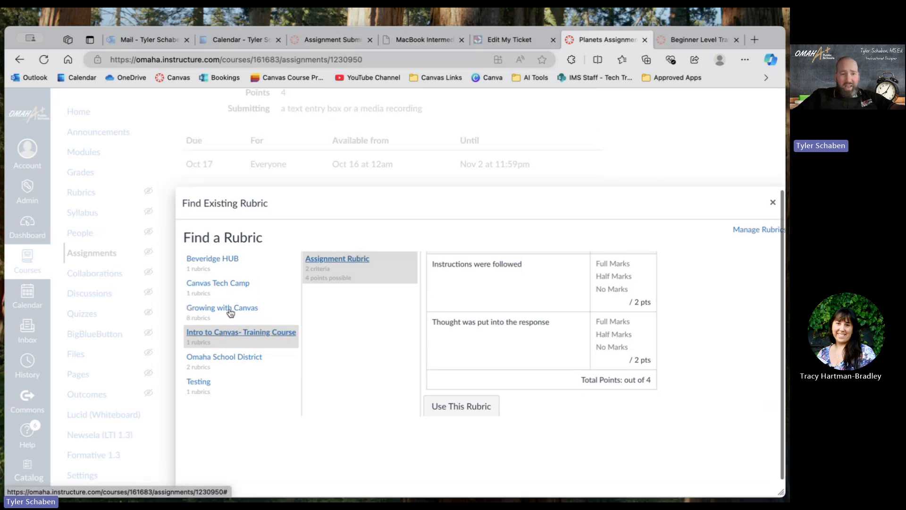
# Attach the Assignment Rubric from the Intro to Canvas- Training Course to the Planets Assignment.
pyautogui.scroll(-4, 231, 311)
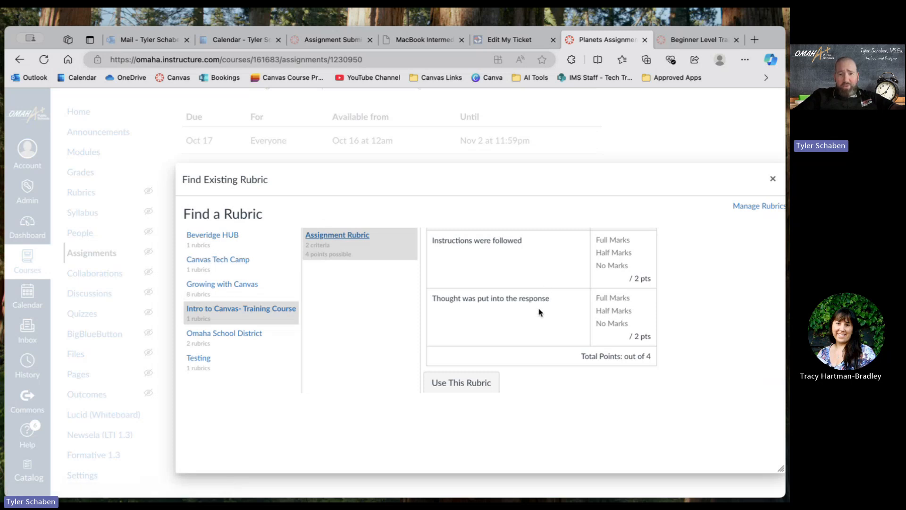
pyautogui.click(461, 385)
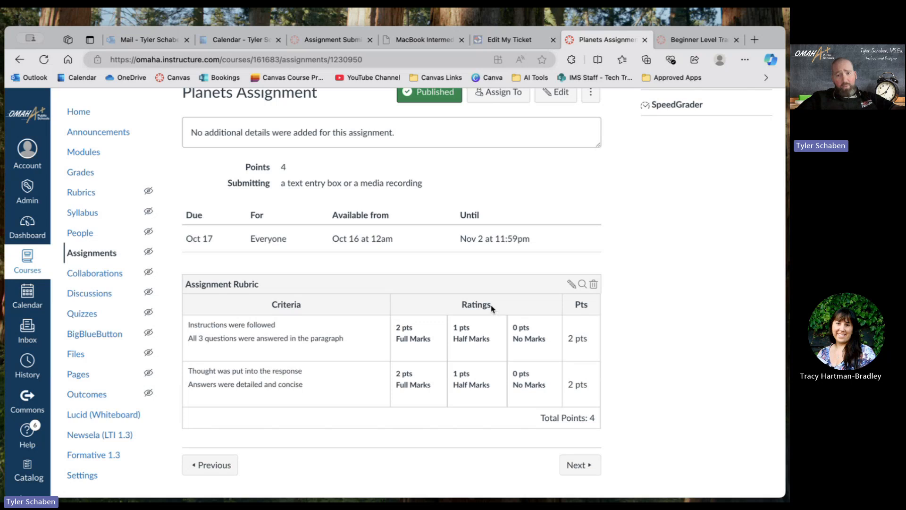
# Open the Assignment Rubric on the Planets Assignment for editing and look over its criteria, ratings and grading options.
pyautogui.scroll(-1, 616, 322)
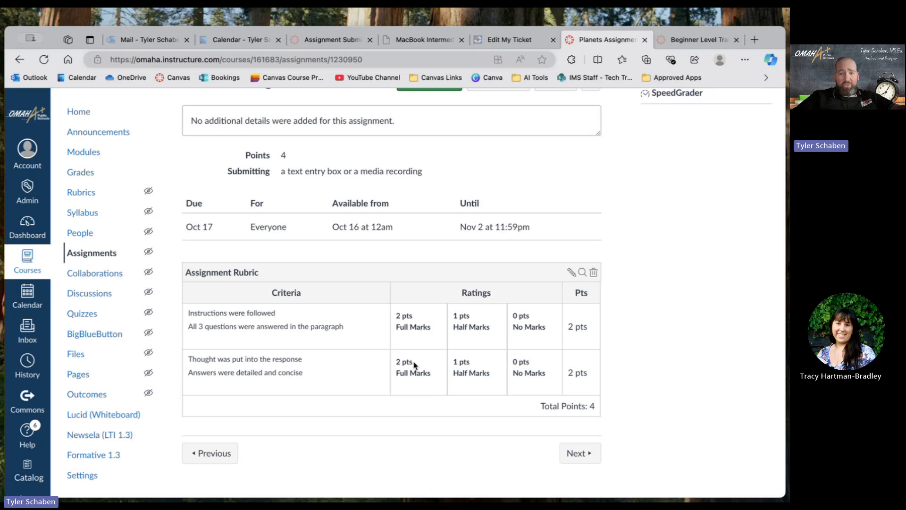
pyautogui.click(571, 273)
pyautogui.scroll(-3, 457, 346)
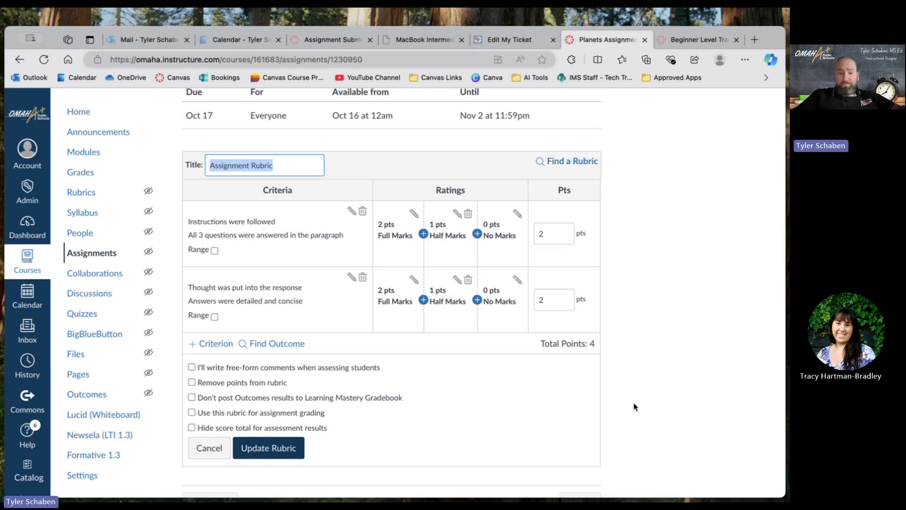
# Switch to the Teams meeting window to check the chat for questions, and return to the Planets Assignment page.
pyautogui.click(770, 404)
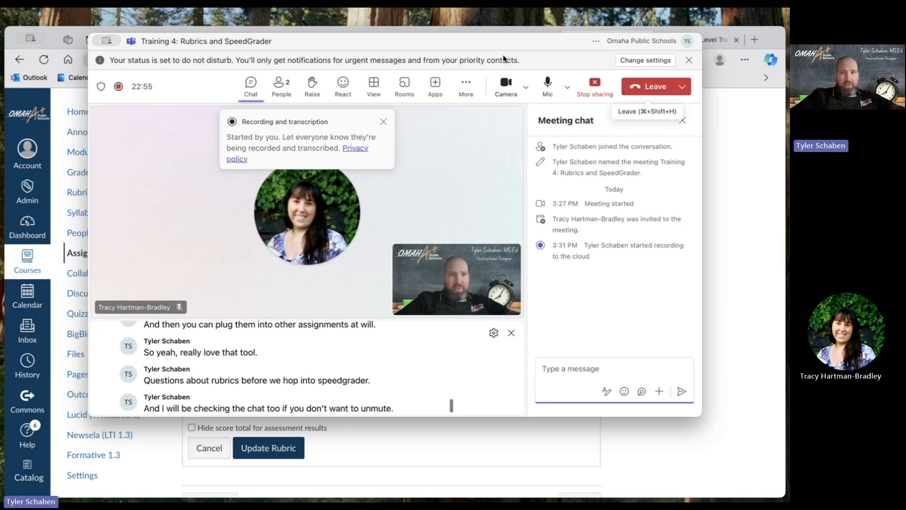
pyautogui.click(733, 264)
pyautogui.scroll(5, 585, 328)
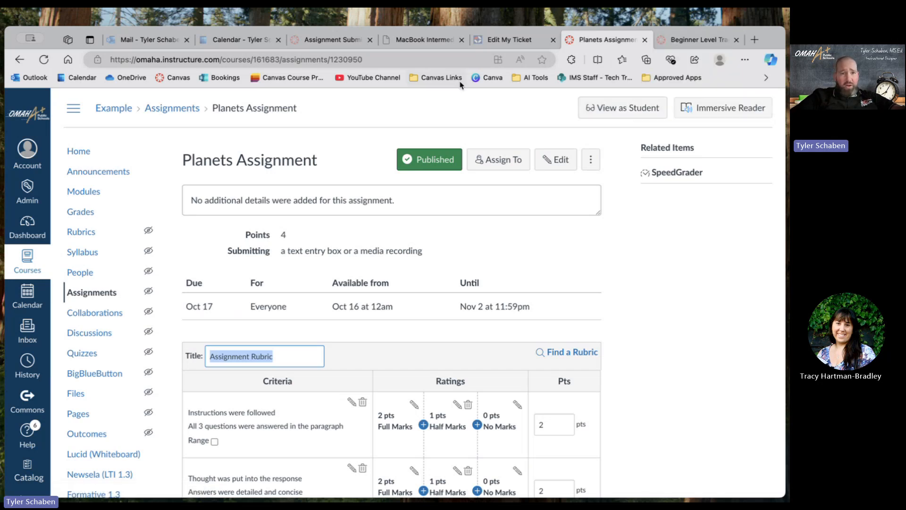
# Switch to the Assignment Submission page of the Intro to Canvas- Training Course and examine its directions, rubric and related items.
pyautogui.click(313, 45)
pyautogui.scroll(-5, 538, 256)
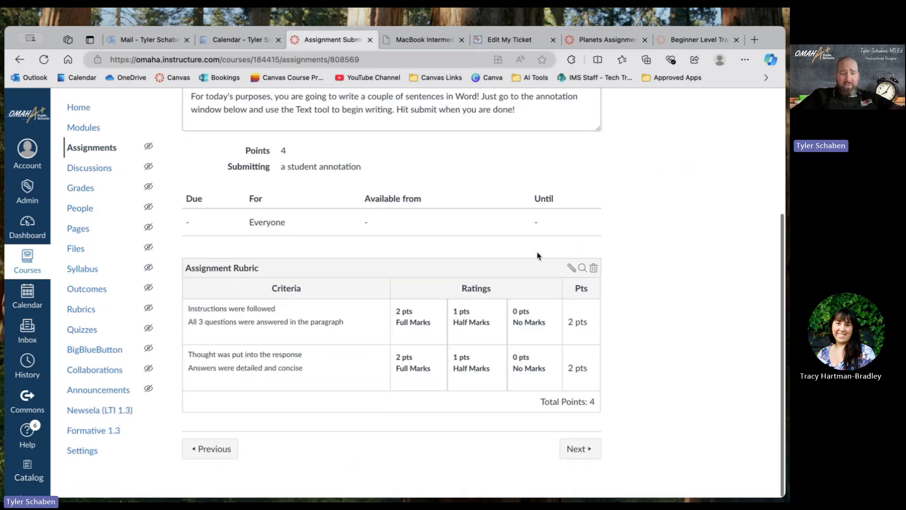
pyautogui.scroll(2, 537, 256)
pyautogui.scroll(-3, 538, 255)
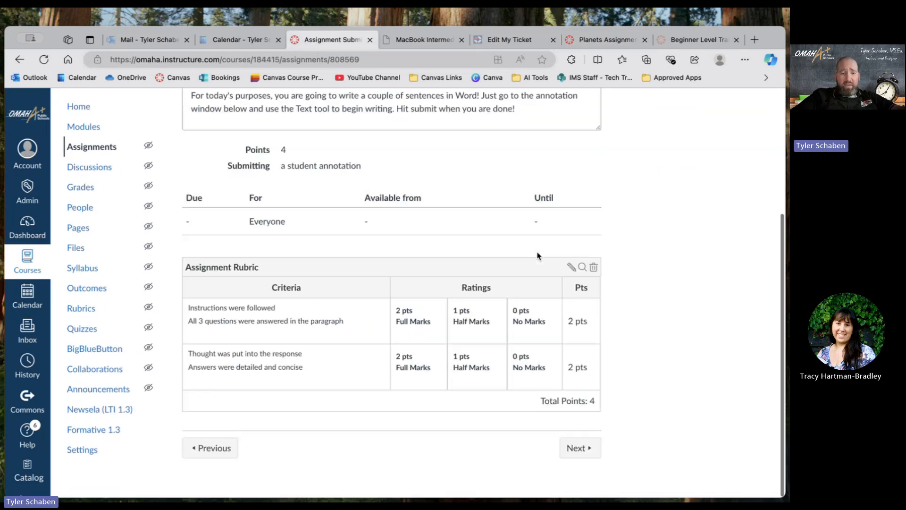
pyautogui.scroll(5, 439, 386)
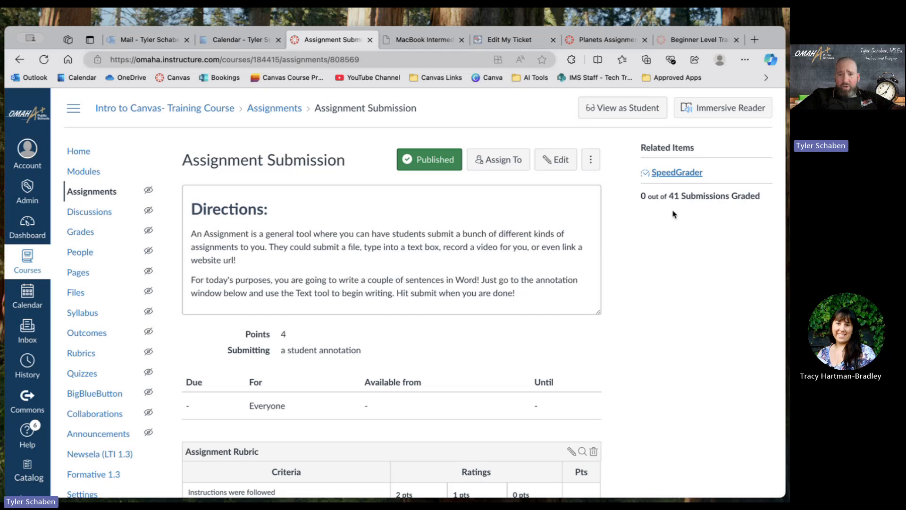
pyautogui.scroll(-4, 579, 298)
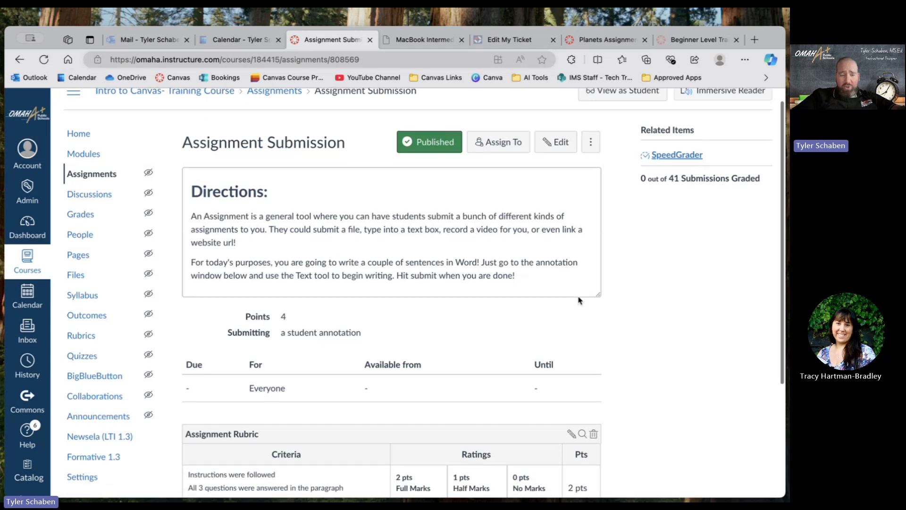
pyautogui.scroll(3, 578, 296)
pyautogui.scroll(1, 578, 296)
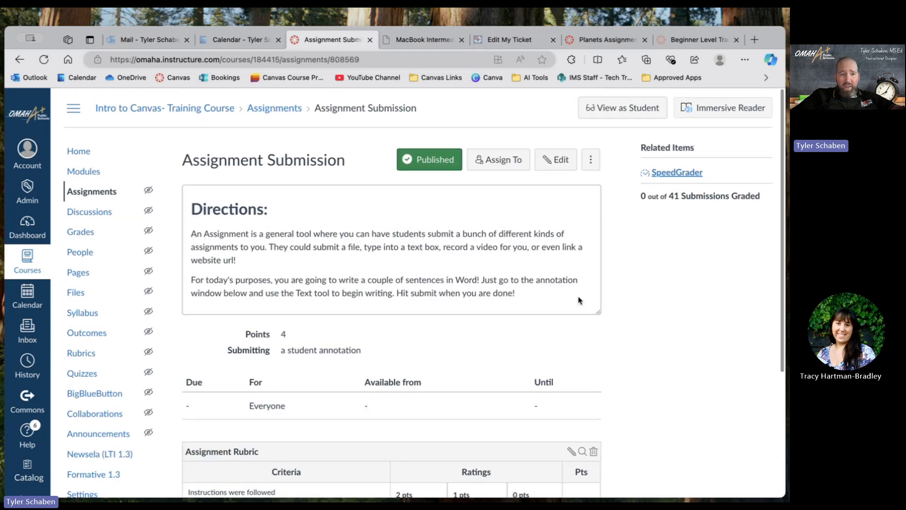
pyautogui.scroll(1, 578, 299)
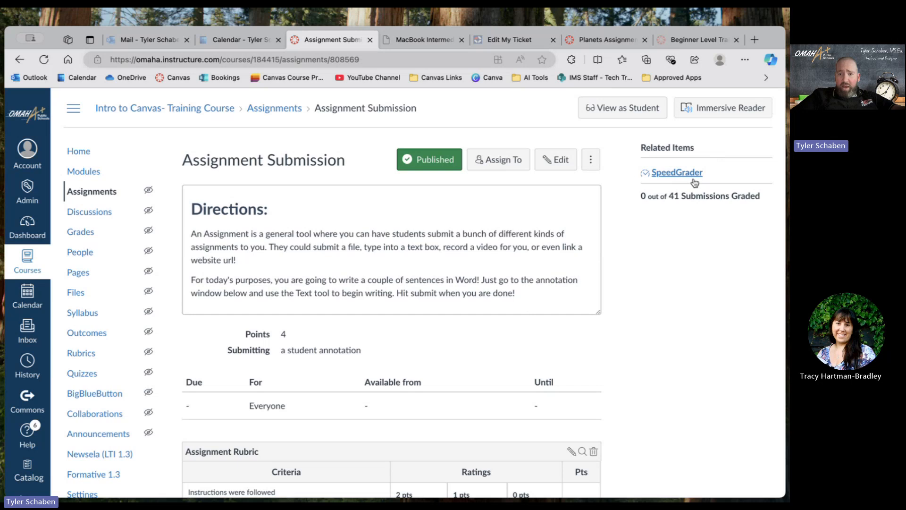
# Open the Assignment Submission in SpeedGrader and look over the submitted essay, the grade and rubric area, and the comments.
pyautogui.click(665, 177)
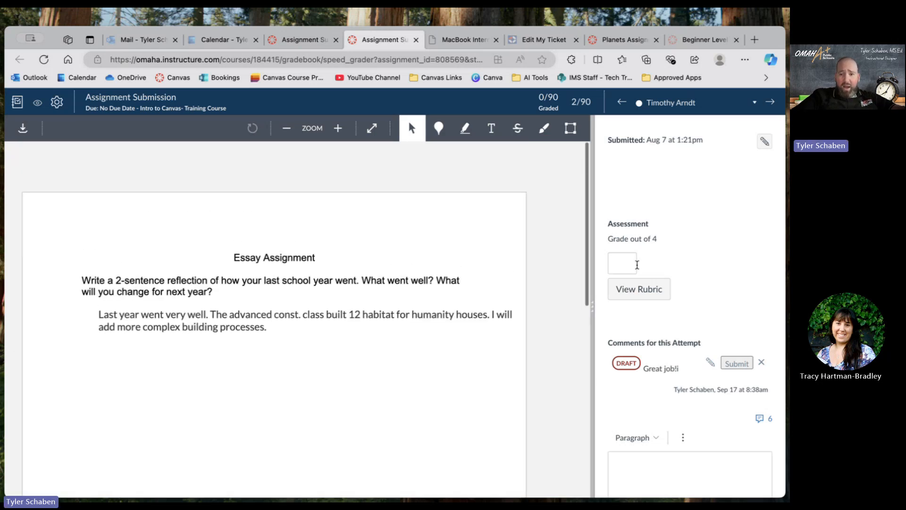
pyautogui.scroll(-2, 709, 266)
pyautogui.scroll(2, 708, 266)
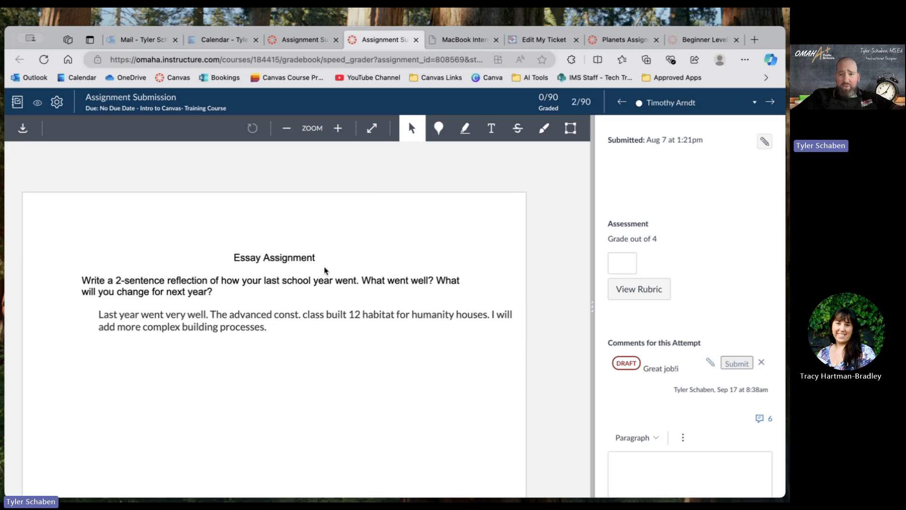
pyautogui.scroll(-3, 675, 319)
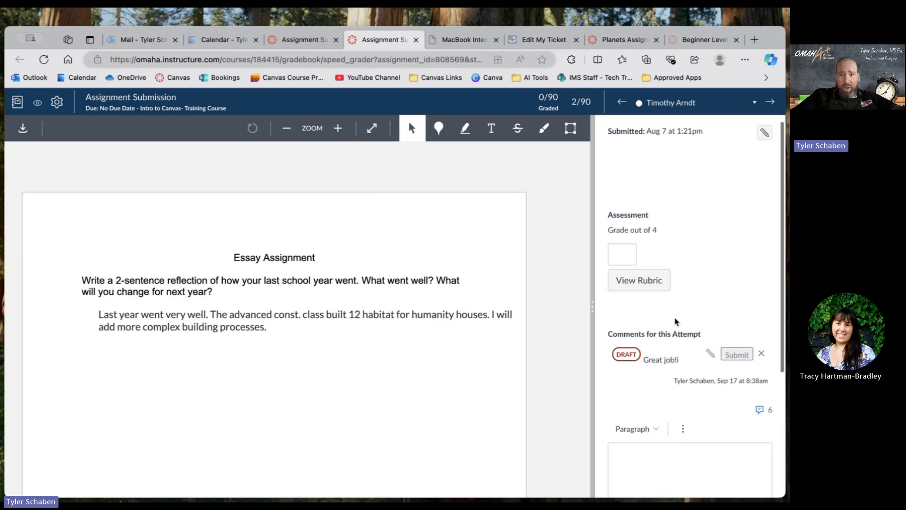
pyautogui.scroll(3, 675, 321)
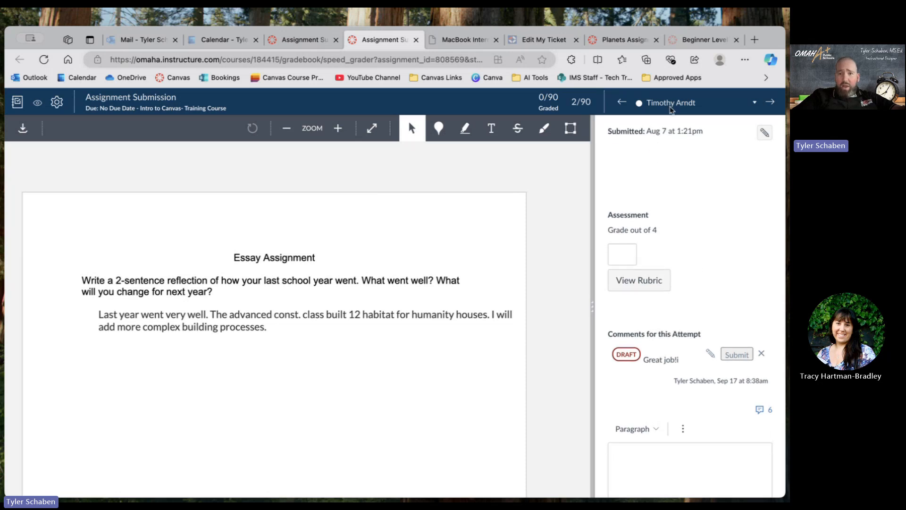
# Browse the SpeedGrader student list to examine which students have submissions to grade.
pyautogui.click(672, 104)
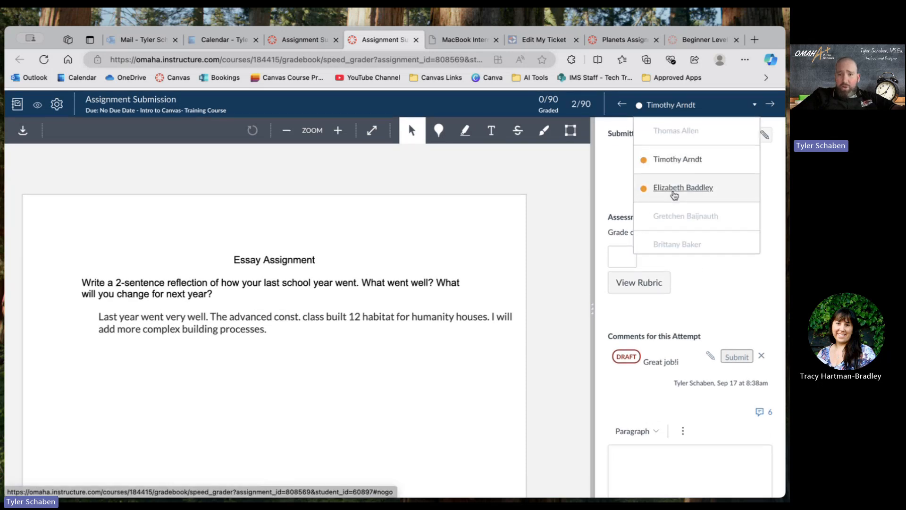
pyautogui.scroll(-1, 674, 195)
pyautogui.scroll(-8, 674, 195)
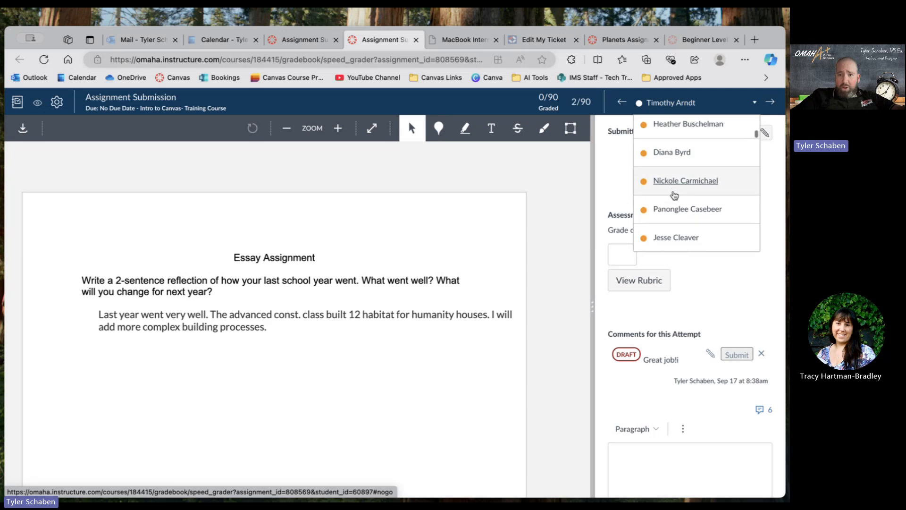
pyautogui.scroll(-4, 674, 196)
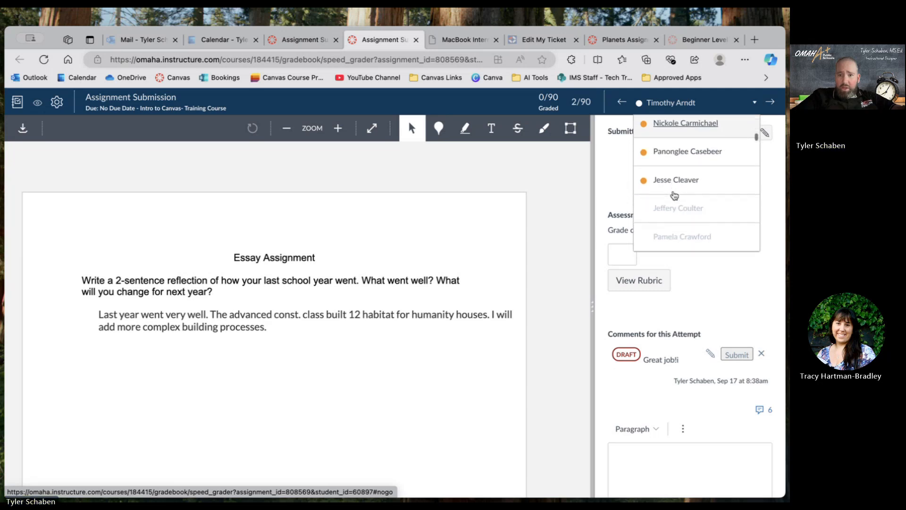
pyautogui.scroll(-6, 675, 195)
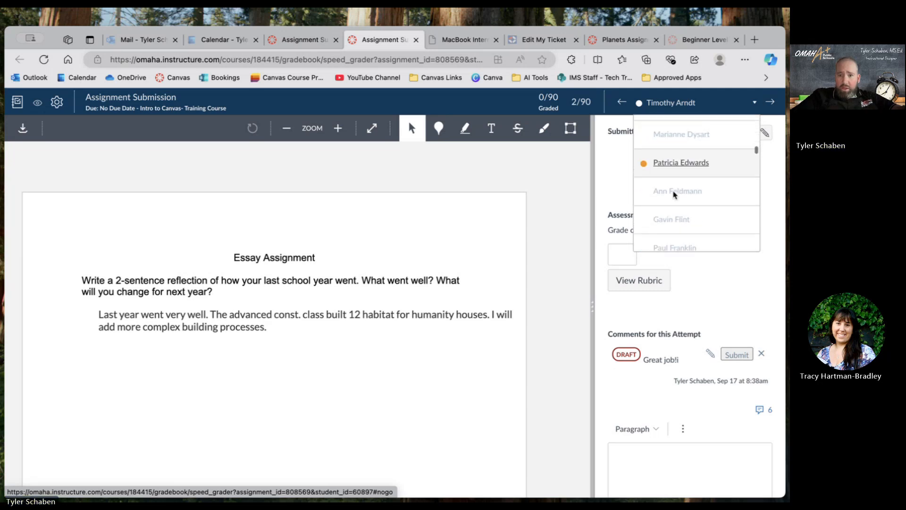
pyautogui.scroll(-3, 674, 195)
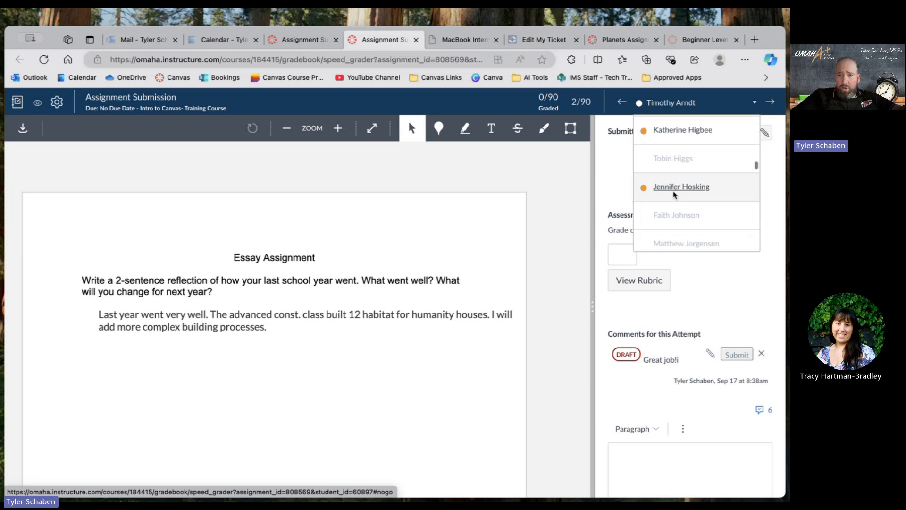
pyautogui.scroll(-3, 674, 195)
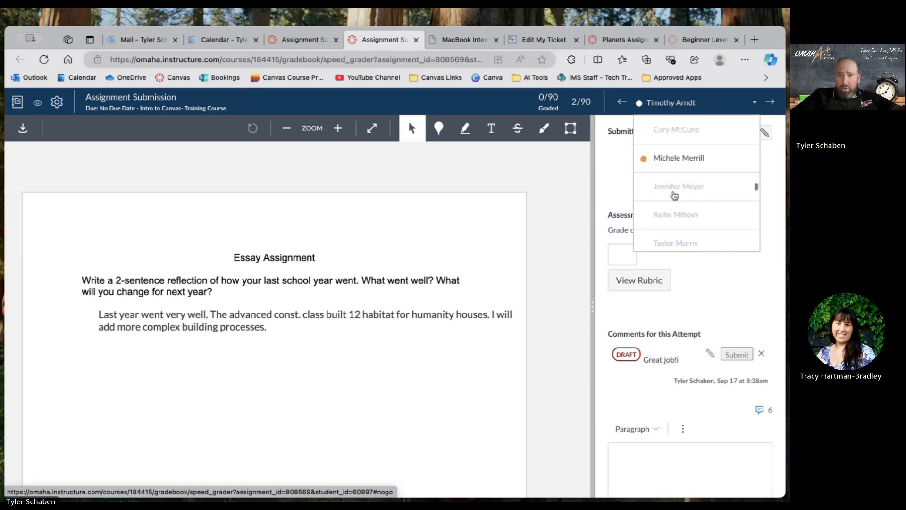
pyautogui.scroll(-2, 674, 195)
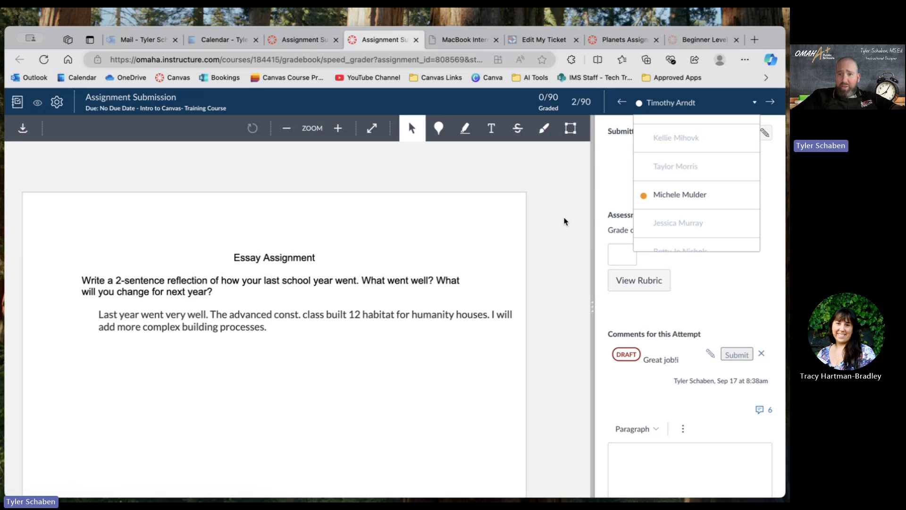
# View the status options available for the current student's submission and close them without choosing one.
pyautogui.click(764, 133)
pyautogui.click(764, 133)
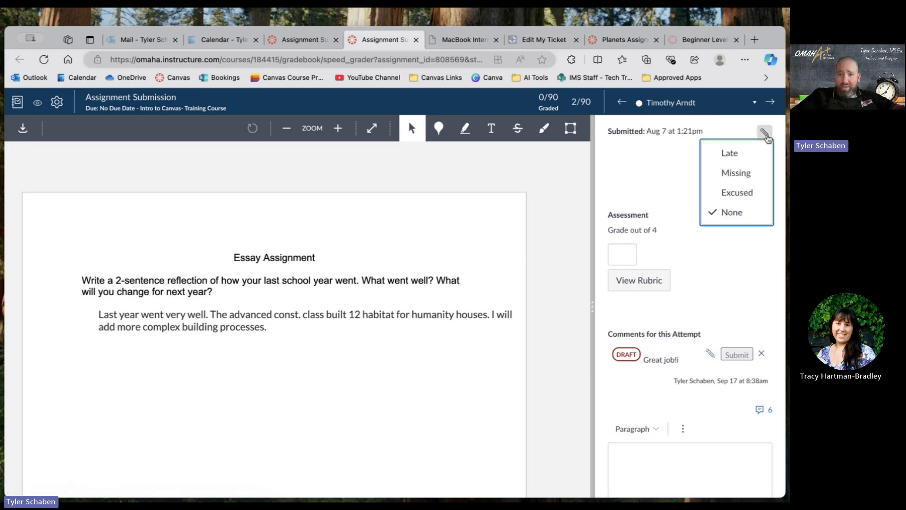
pyautogui.click(640, 174)
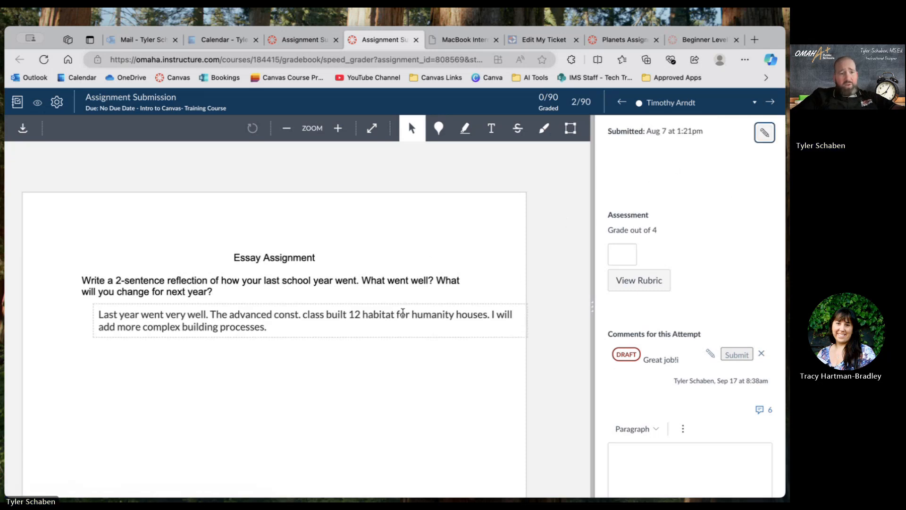
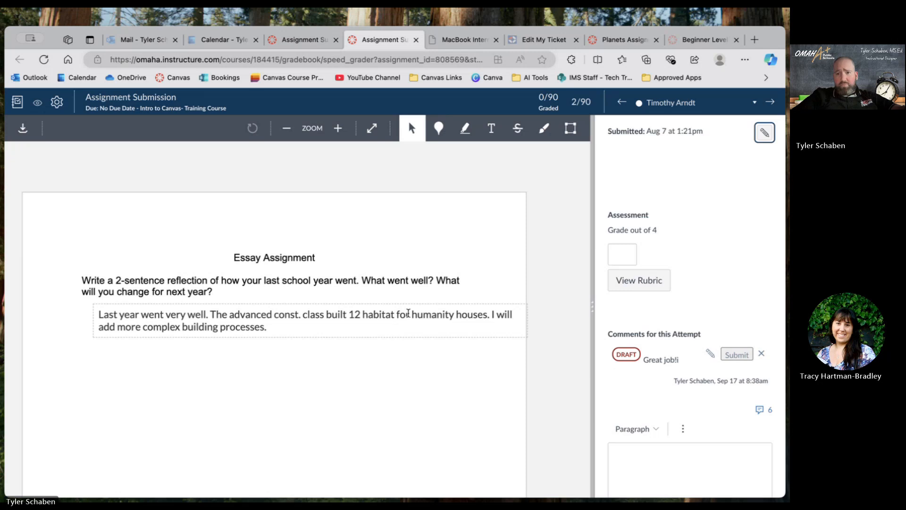
# Look through the student list for submissions still awaiting grading and close it without switching students.
pyautogui.click(682, 108)
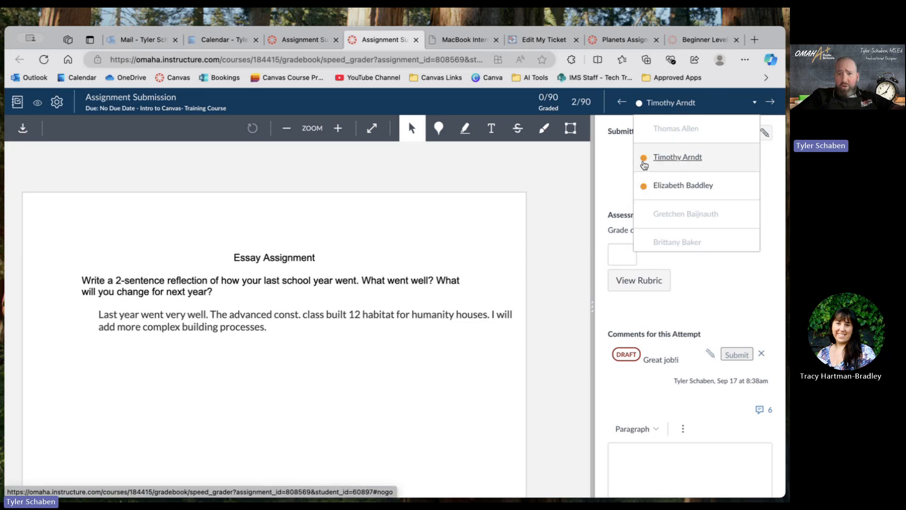
pyautogui.scroll(-6, 660, 201)
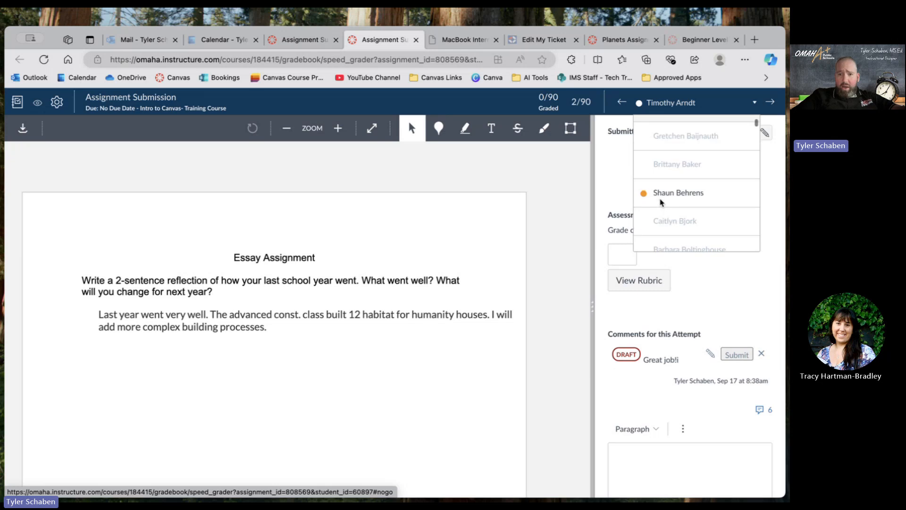
pyautogui.scroll(-1, 661, 203)
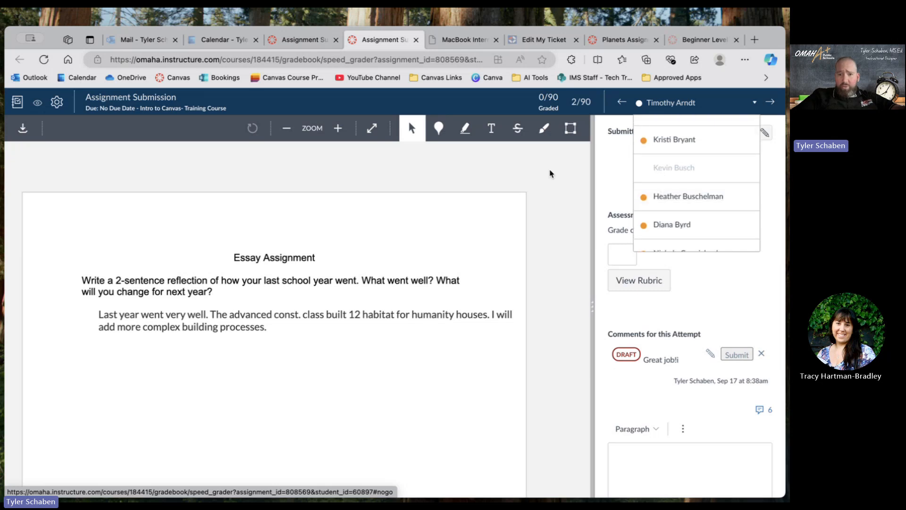
pyautogui.click(770, 211)
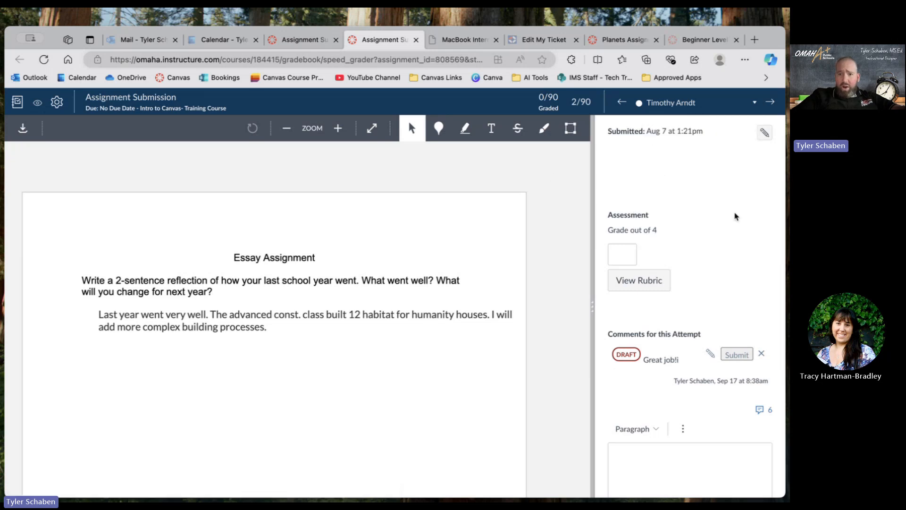
# Open the rubric for the current submission and widen the grading pane to examine its criteria, ratings and points.
pyautogui.scroll(-3, 737, 250)
pyautogui.scroll(3, 737, 250)
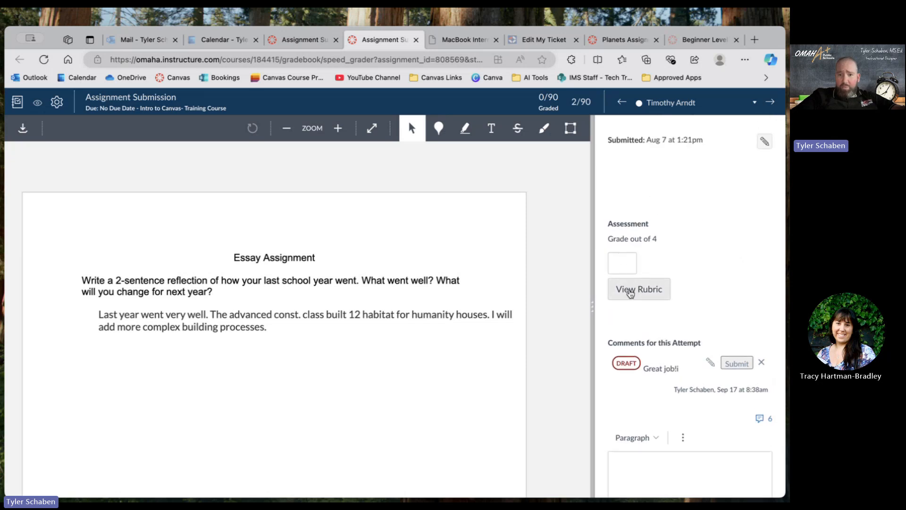
pyautogui.click(629, 290)
pyautogui.hscroll(3, 689, 317)
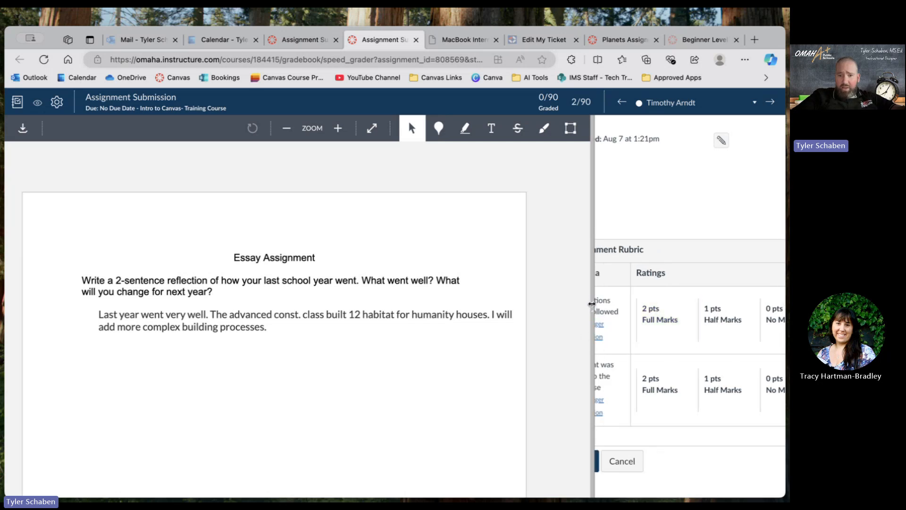
pyautogui.moveTo(591, 304); pyautogui.dragTo(478, 307)
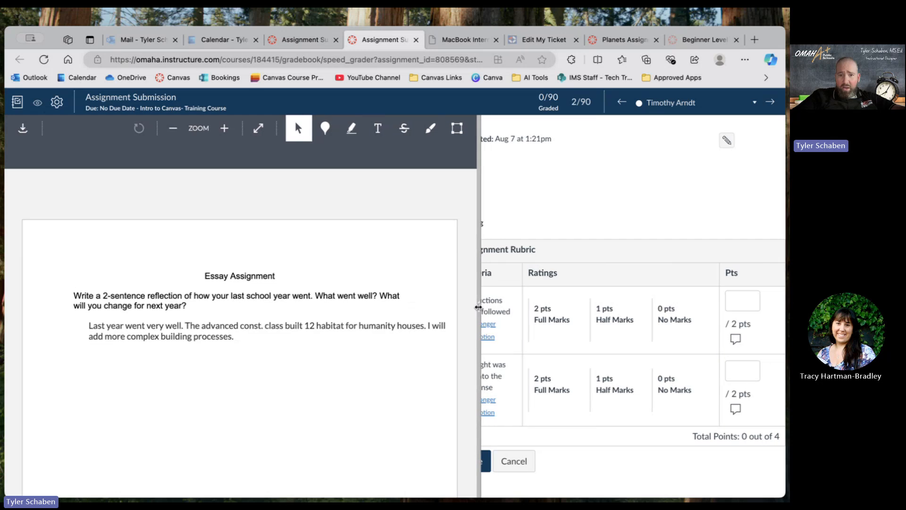
pyautogui.hscroll(-2, 621, 188)
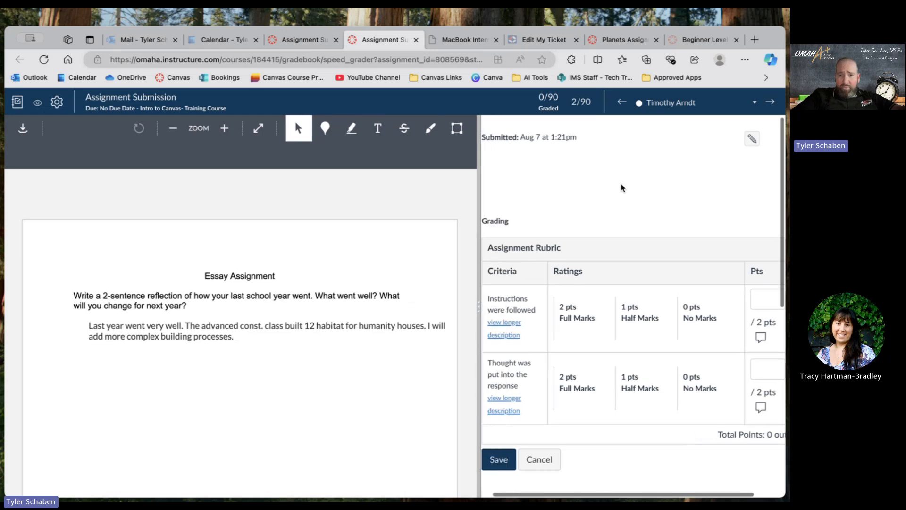
pyautogui.hscroll(-1, 621, 188)
pyautogui.scroll(-2, 620, 187)
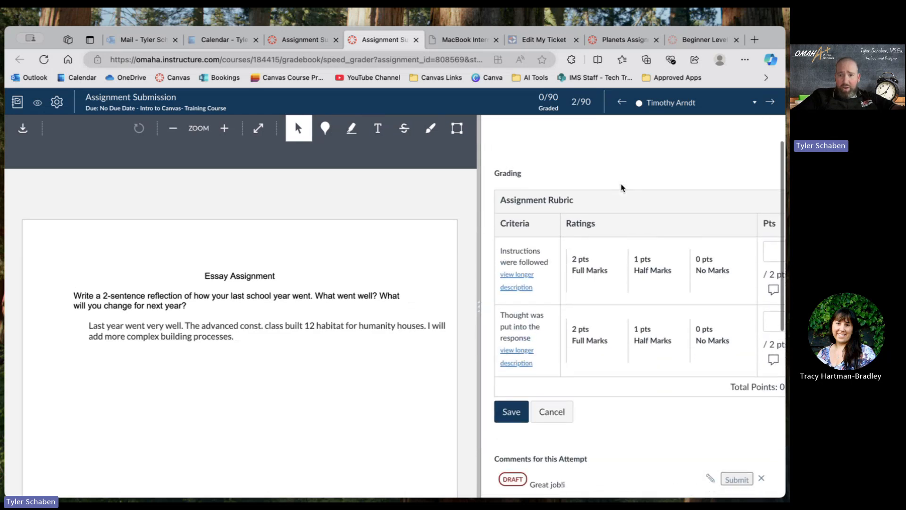
pyautogui.hscroll(2, 621, 187)
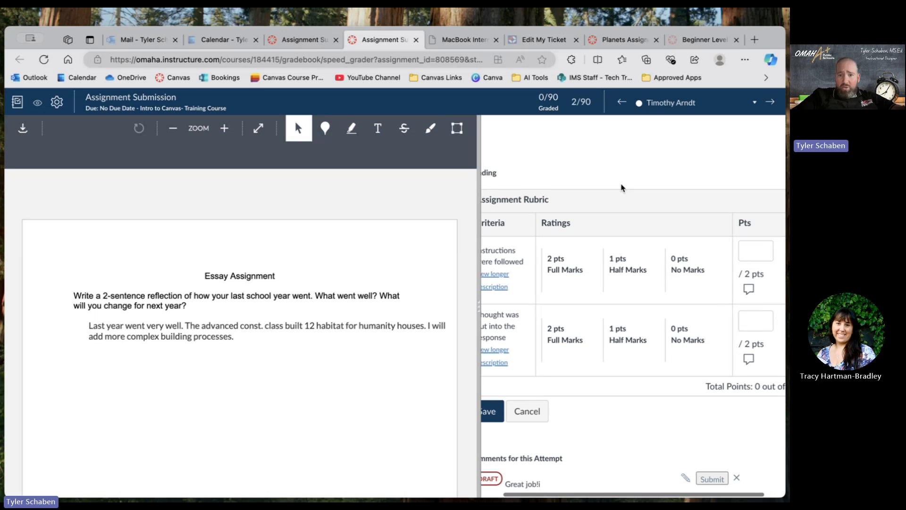
pyautogui.hscroll(1, 621, 188)
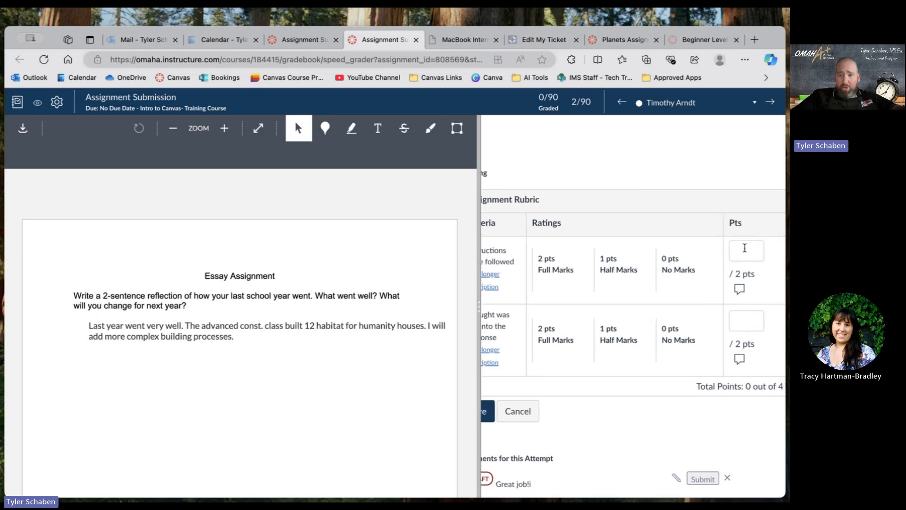
# Rate "Instructions were followed" as Full Marks (2 pts) and "Thought was put into the response" as Half Marks (1 pt).
pyautogui.click(745, 247)
pyautogui.click(739, 314)
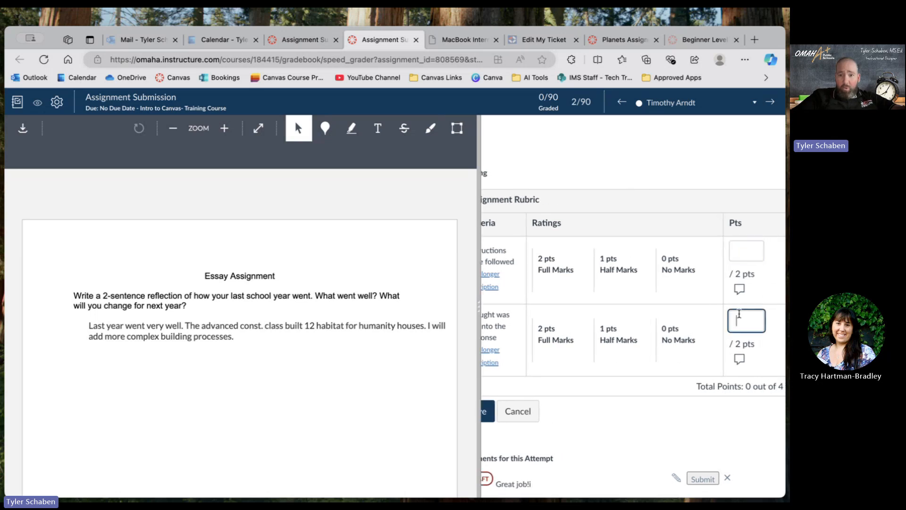
pyautogui.click(628, 178)
pyautogui.hscroll(-3, 629, 178)
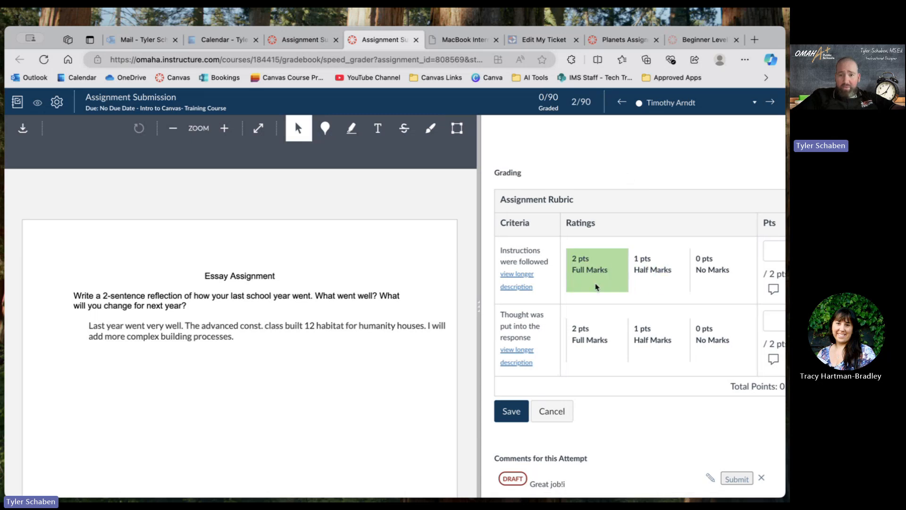
pyautogui.click(592, 280)
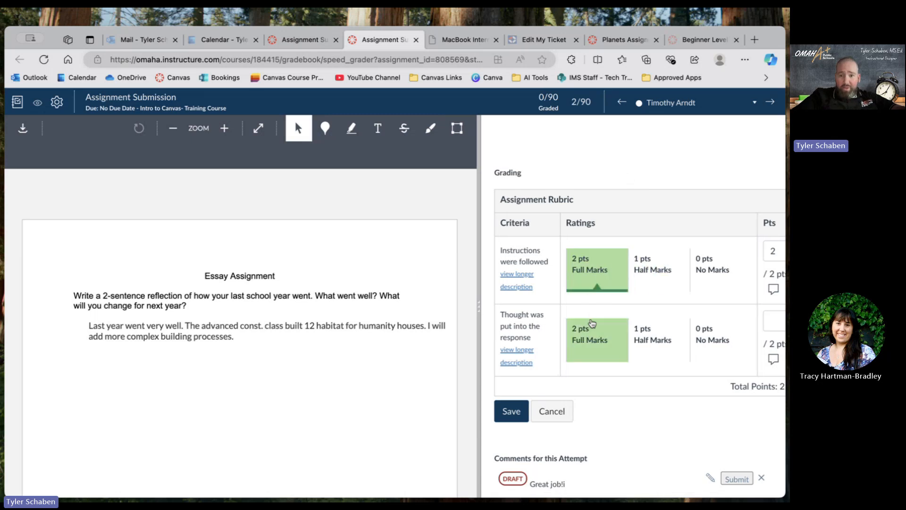
pyautogui.click(650, 340)
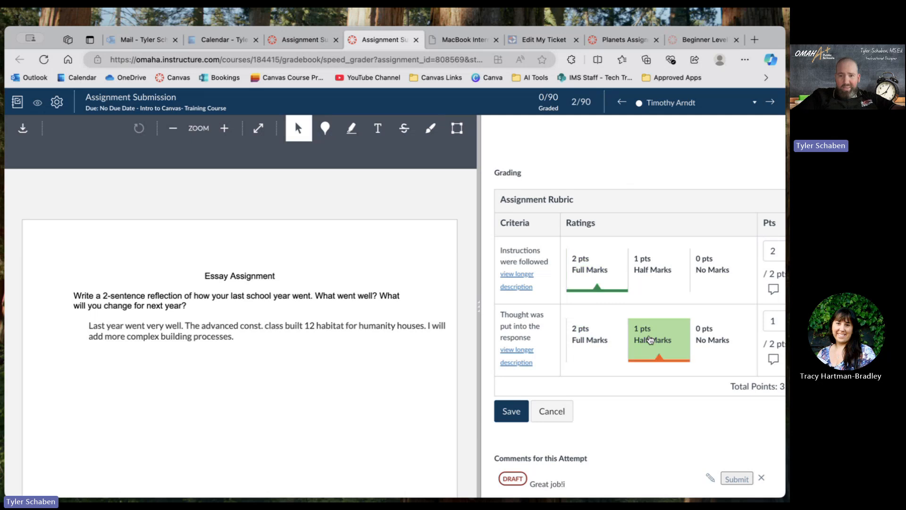
# Check the rubric's points and total, and save the rubric assessment.
pyautogui.hscroll(2, 650, 340)
pyautogui.hscroll(-2, 650, 339)
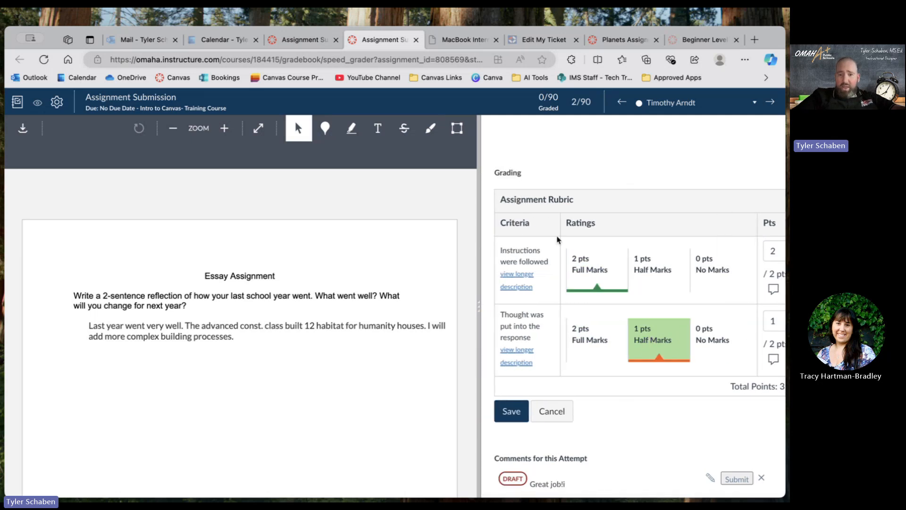
pyautogui.hscroll(2, 647, 349)
pyautogui.hscroll(1, 666, 312)
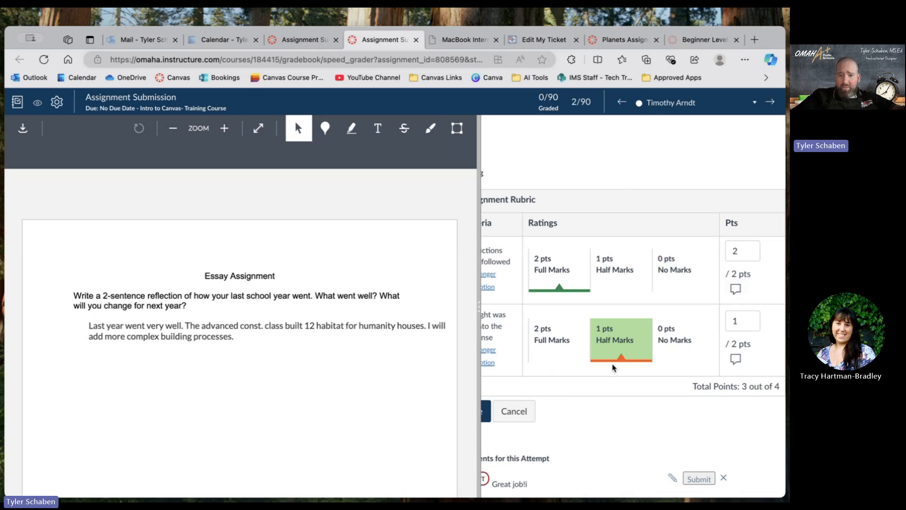
pyautogui.hscroll(-2, 670, 340)
pyautogui.scroll(-3, 613, 368)
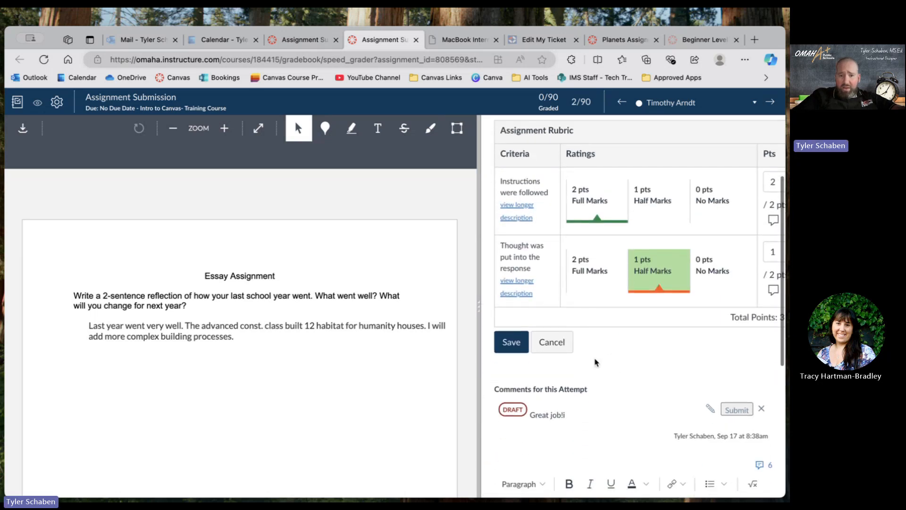
pyautogui.click(508, 351)
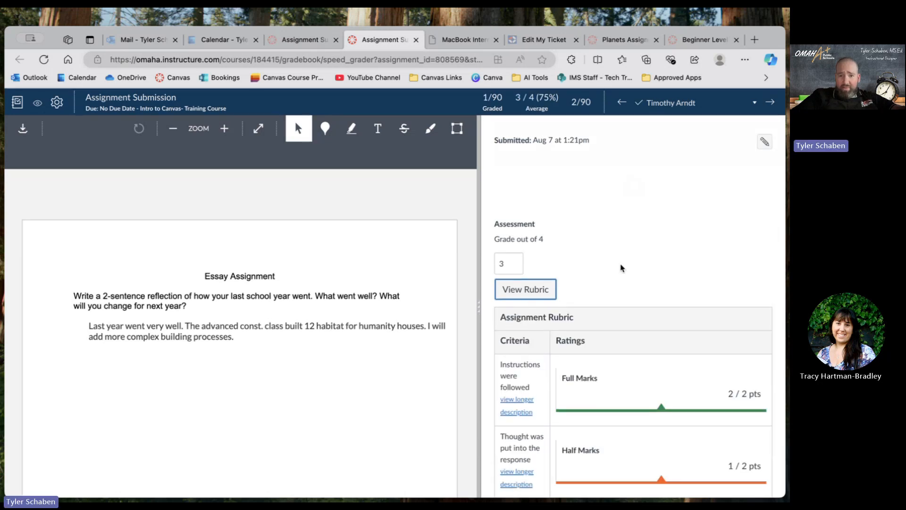
# Review the saved grade, the rubric ratings and the comments area for this attempt.
pyautogui.scroll(-2, 622, 267)
pyautogui.scroll(2, 621, 267)
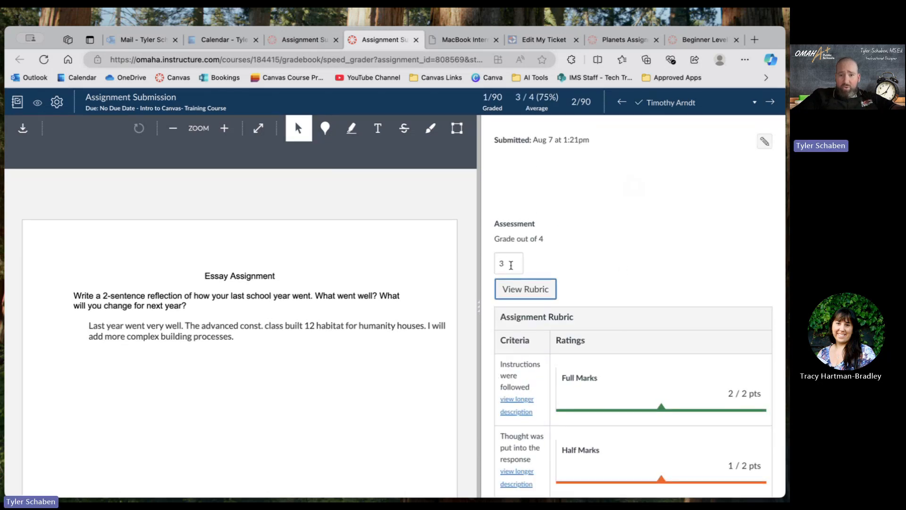
pyautogui.scroll(-7, 667, 270)
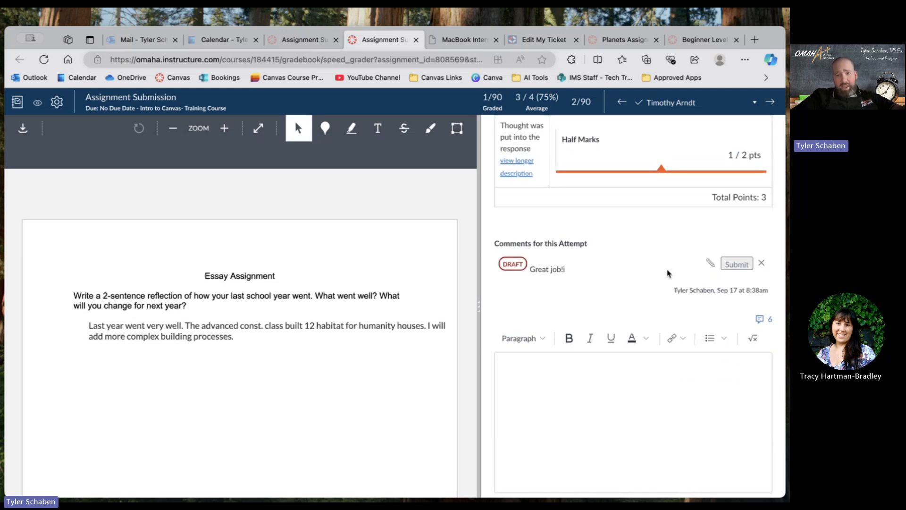
pyautogui.scroll(8, 667, 272)
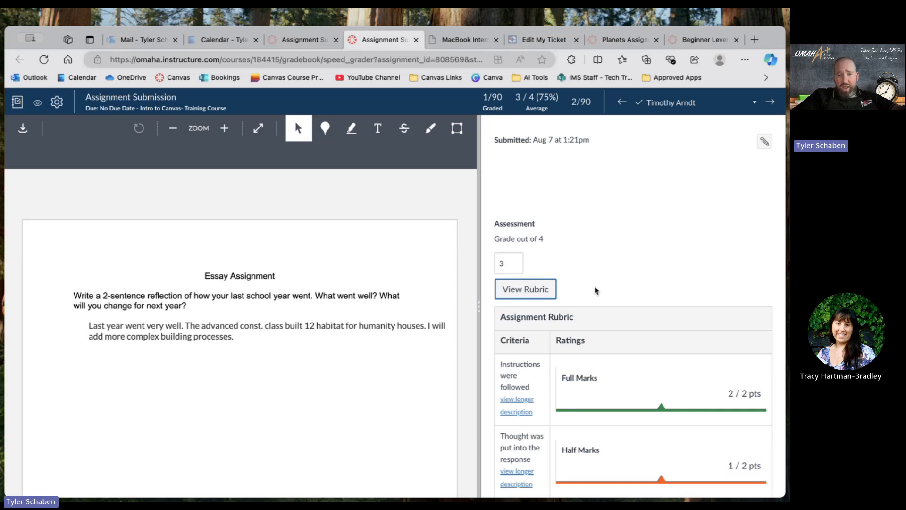
pyautogui.scroll(-4, 594, 298)
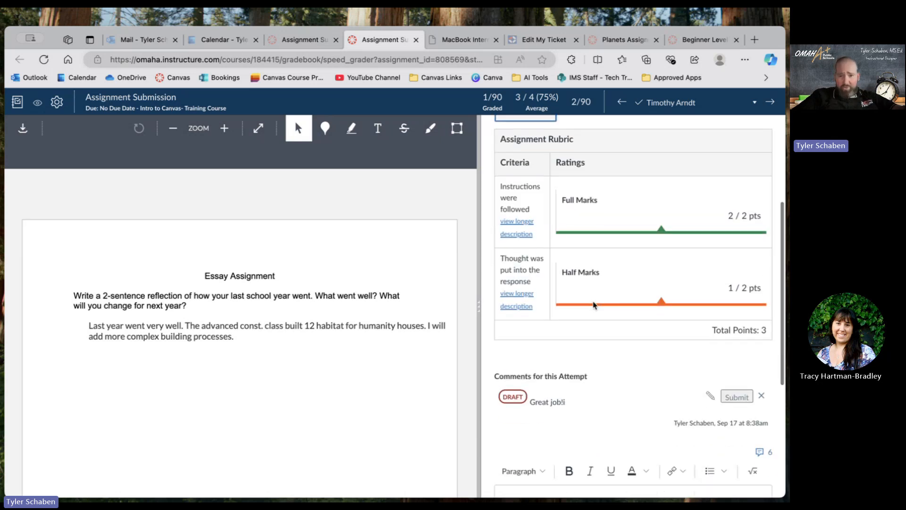
pyautogui.scroll(-5, 593, 305)
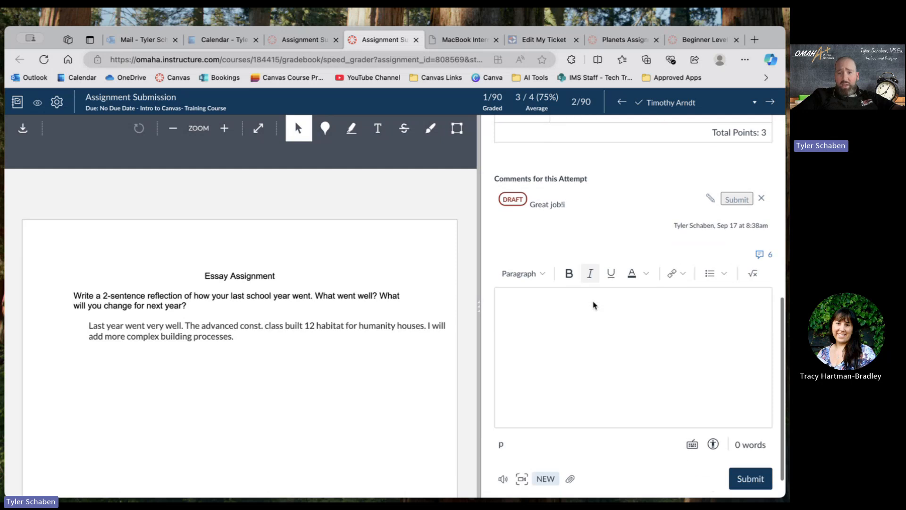
pyautogui.scroll(3, 593, 305)
pyautogui.scroll(-2, 593, 304)
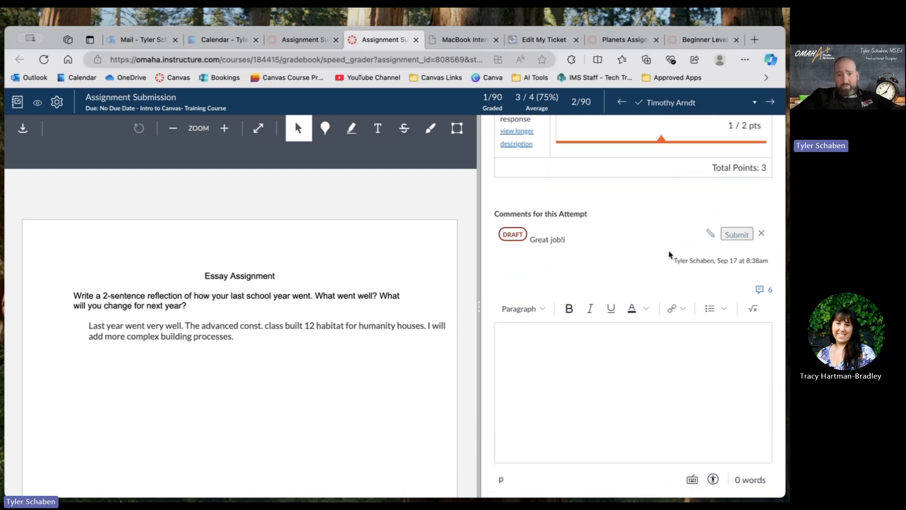
# Submit the comment "You did a great job!" on the student's attempt and check it in the comment list.
pyautogui.click(602, 401)
pyautogui.scroll(-2, 603, 402)
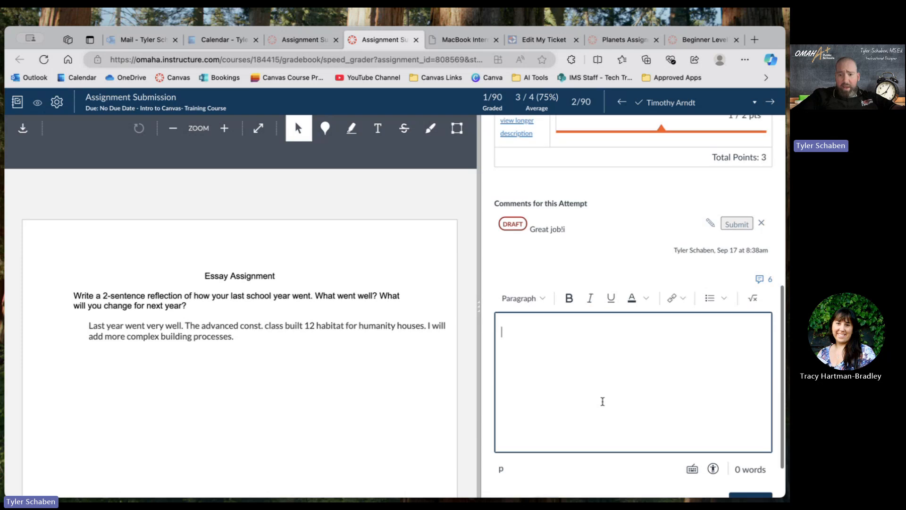
pyautogui.scroll(-1, 603, 405)
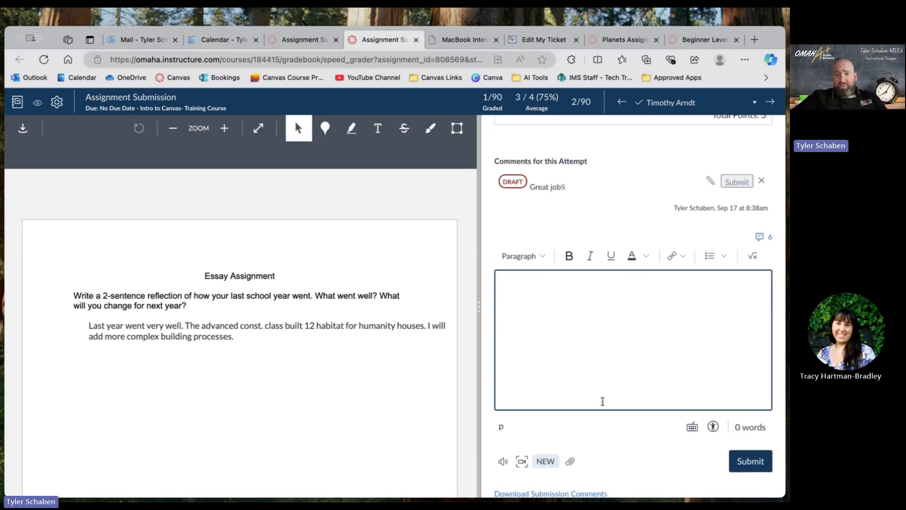
pyautogui.write('Y')
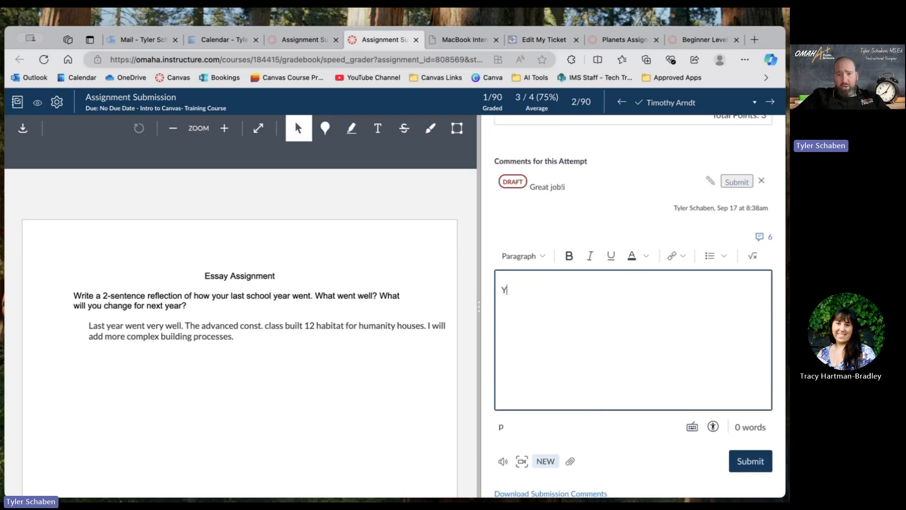
pyautogui.write('ou did a great job!')
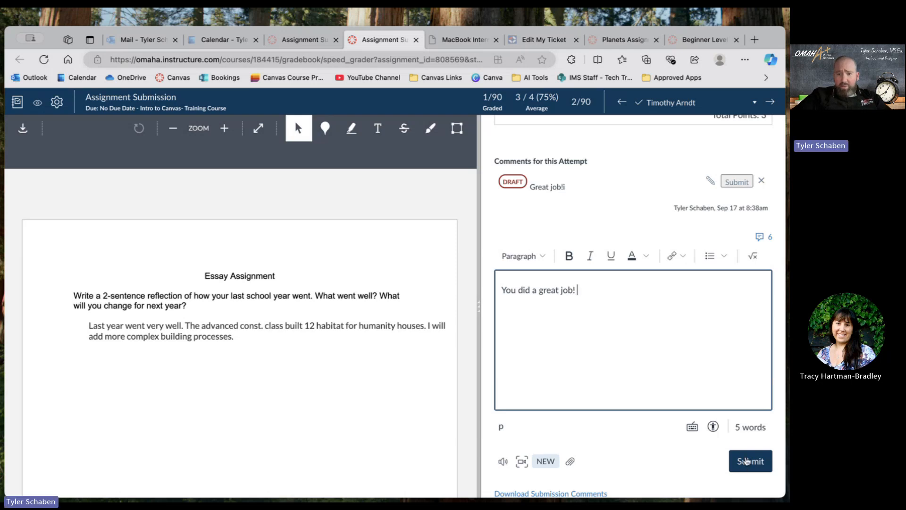
pyautogui.click(747, 460)
pyautogui.scroll(2, 689, 301)
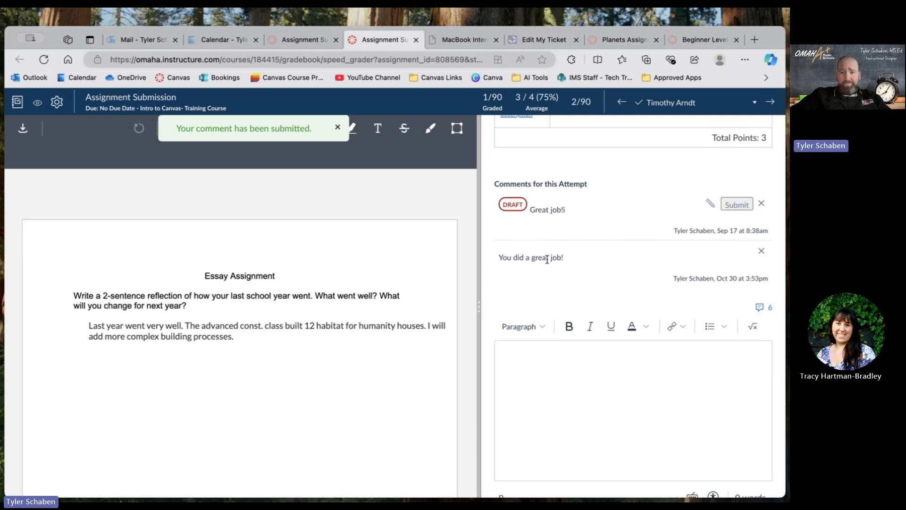
pyautogui.scroll(-2, 580, 262)
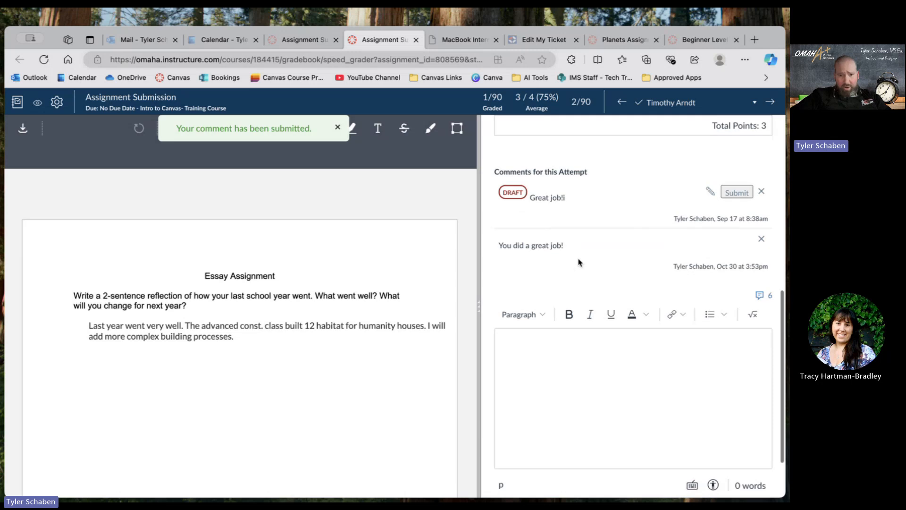
# Open the Studio Capture media recorder for comments, close it without recording, and return to the comment box.
pyautogui.scroll(-3, 580, 262)
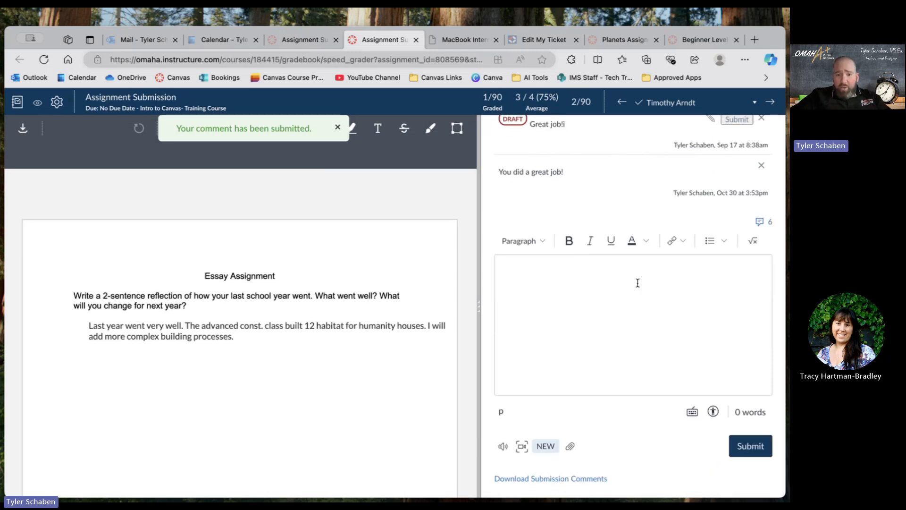
pyautogui.click(522, 446)
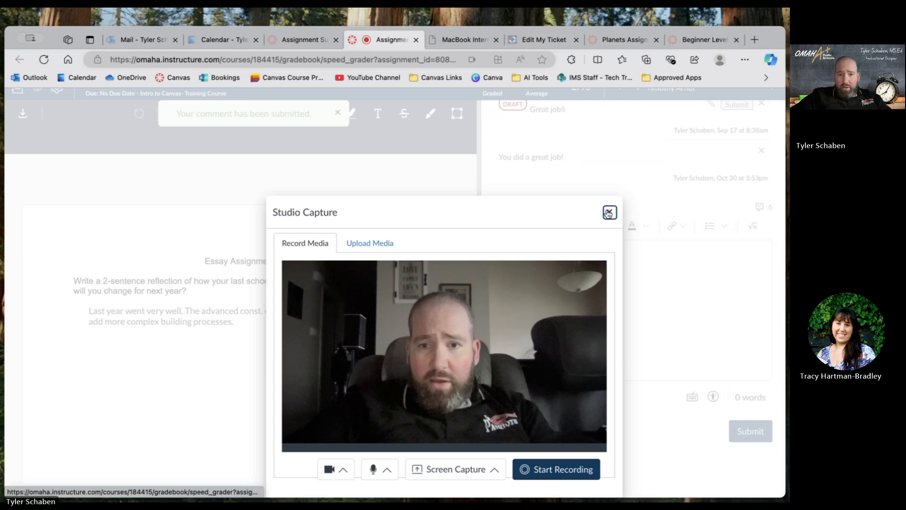
pyautogui.click(607, 212)
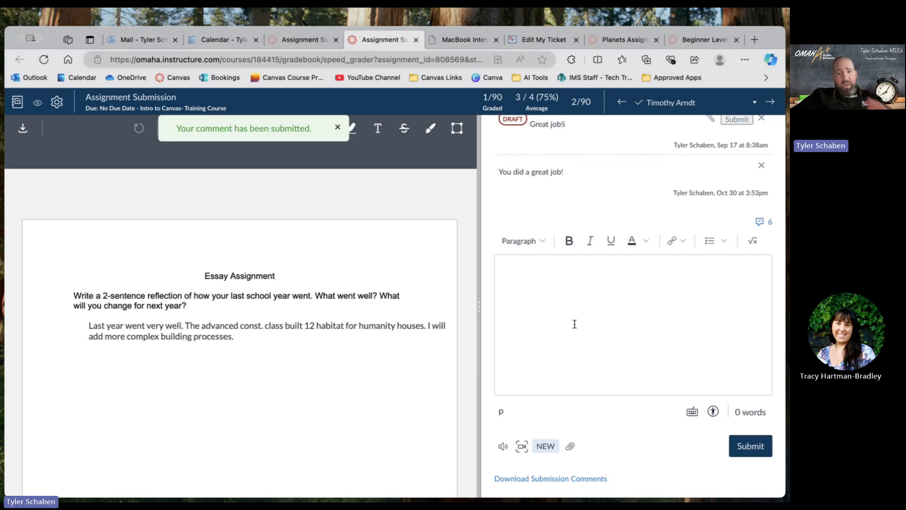
pyautogui.click(533, 304)
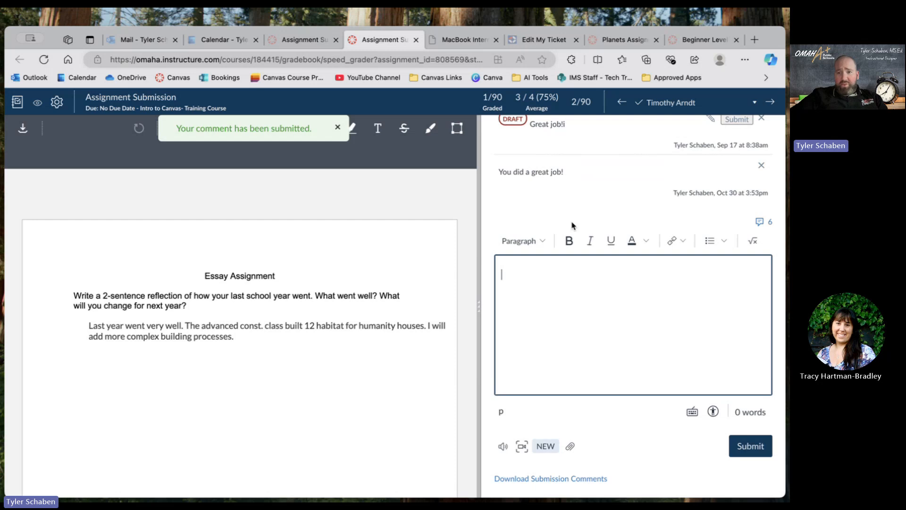
# Insert the saved library comment beginning "First of all, love the graphics!" into the comment box.
pyautogui.click(765, 224)
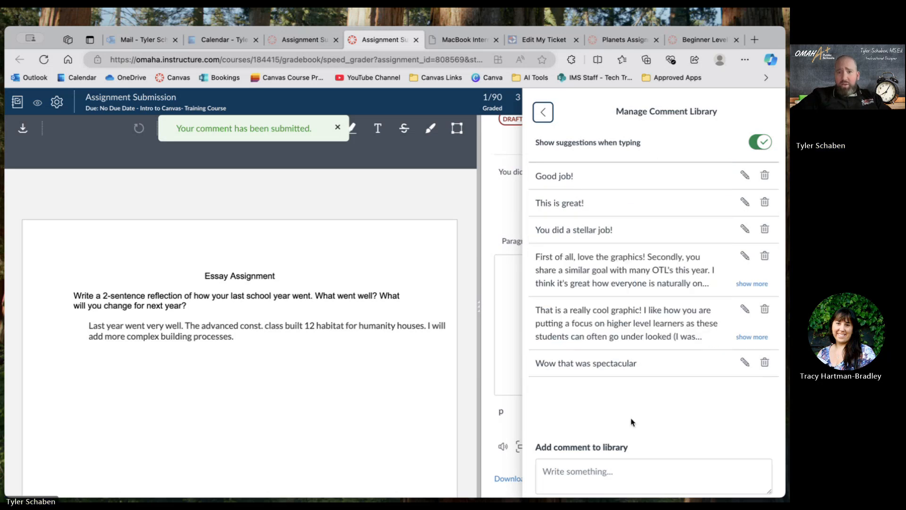
pyautogui.click(606, 274)
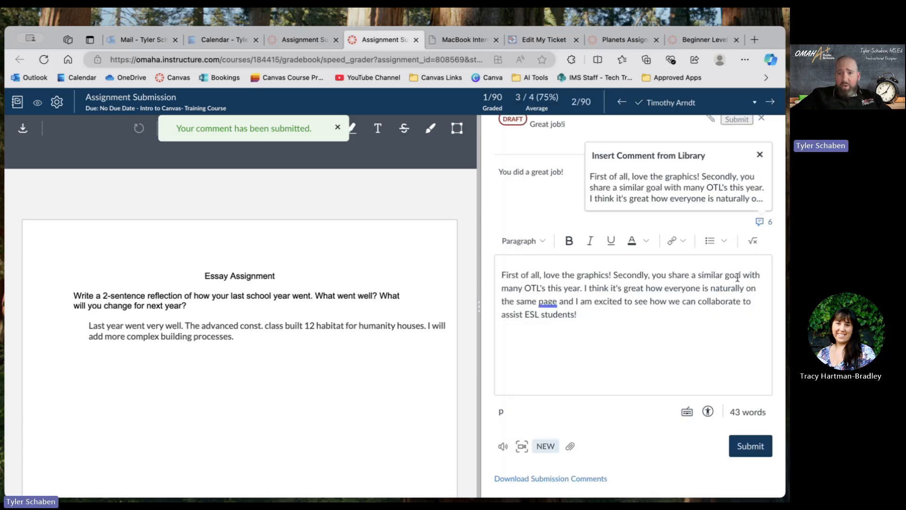
# Add the comment "Wow, seems like you did some great things with your students last year!" to the comment library.
pyautogui.click(760, 222)
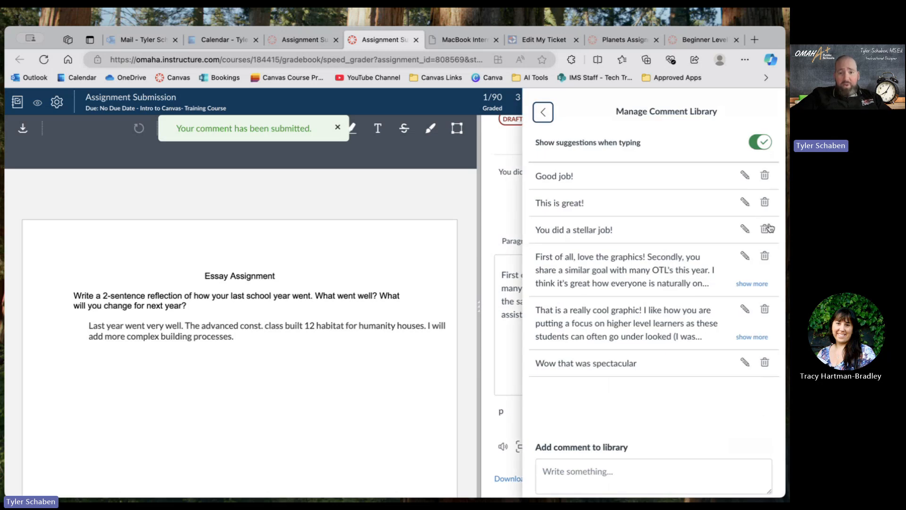
pyautogui.scroll(-2, 604, 331)
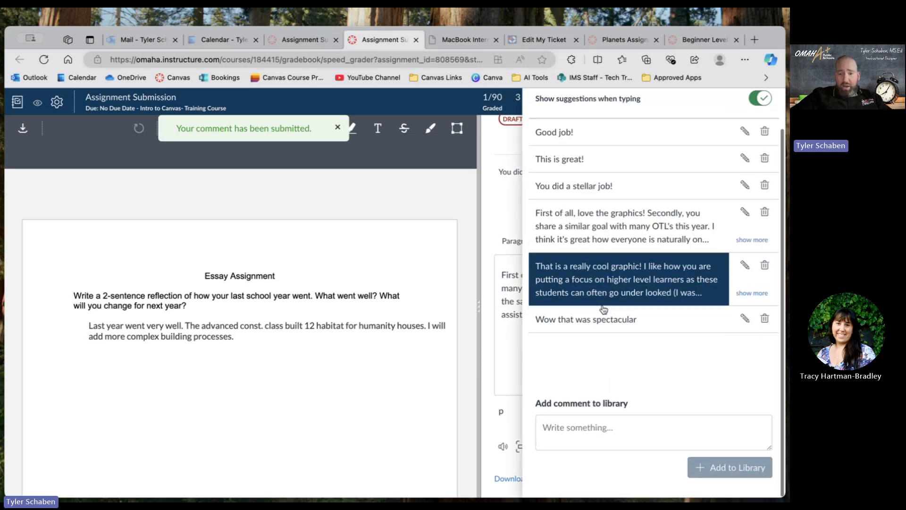
pyautogui.click(580, 426)
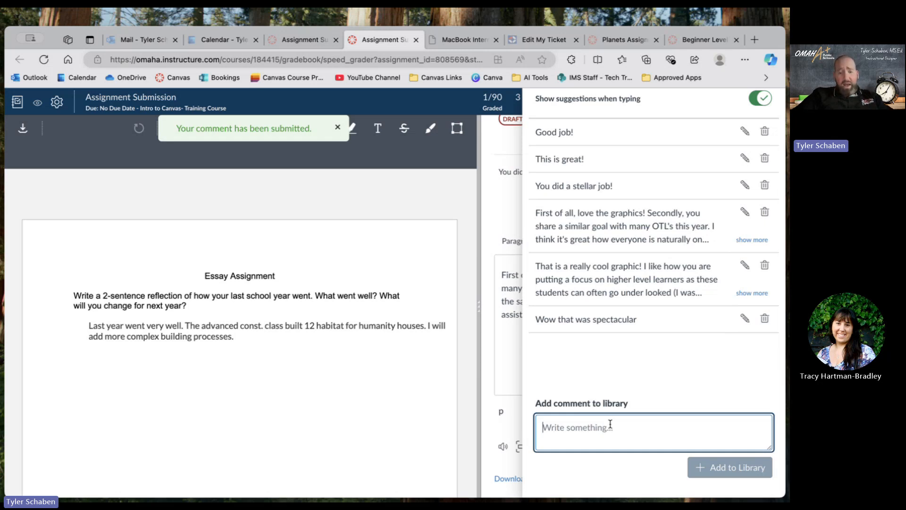
pyautogui.write('Wow, ')
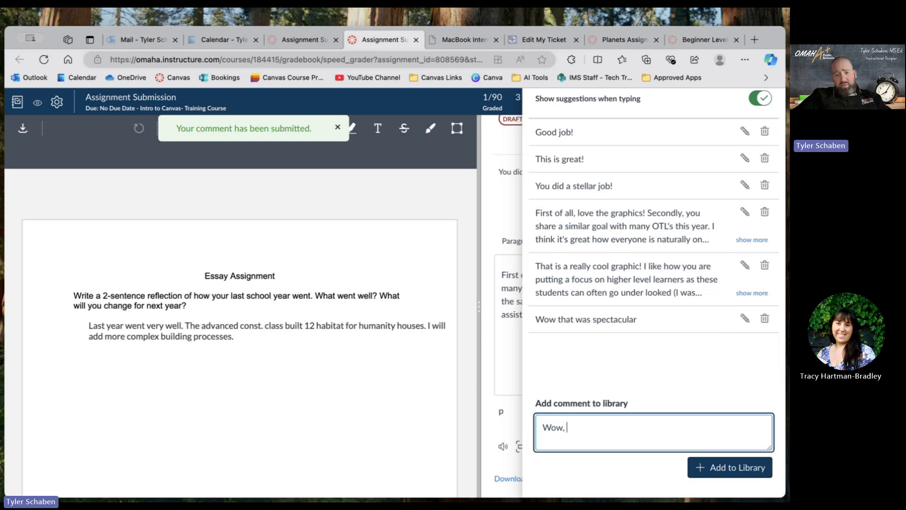
pyautogui.write('seems like you did ')
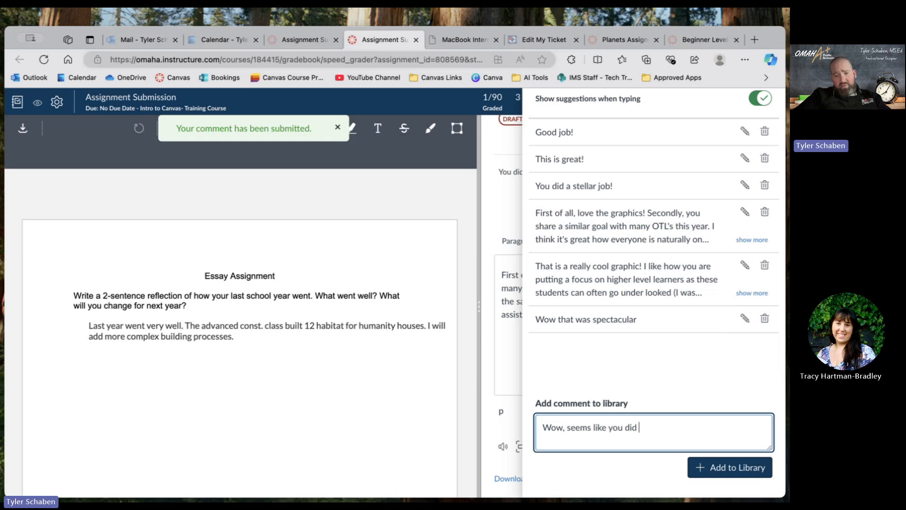
pyautogui.write('some great things')
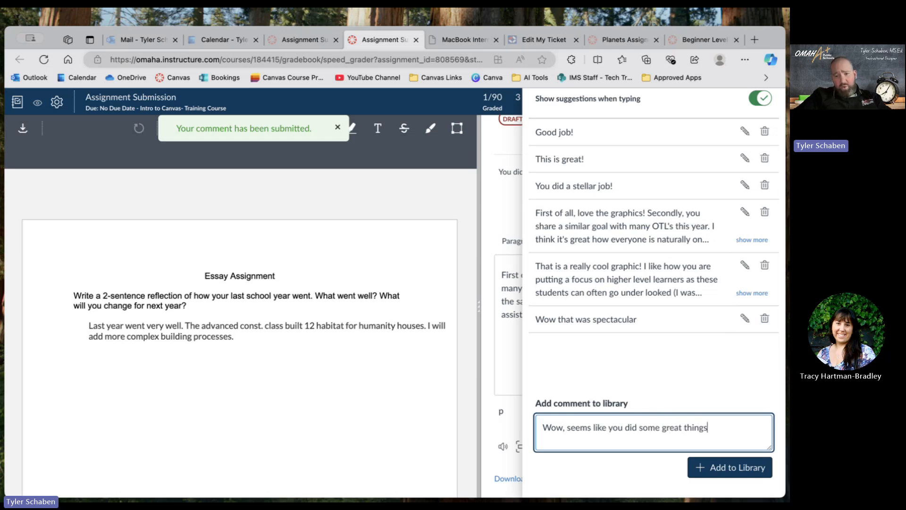
pyautogui.write(' with your students la')
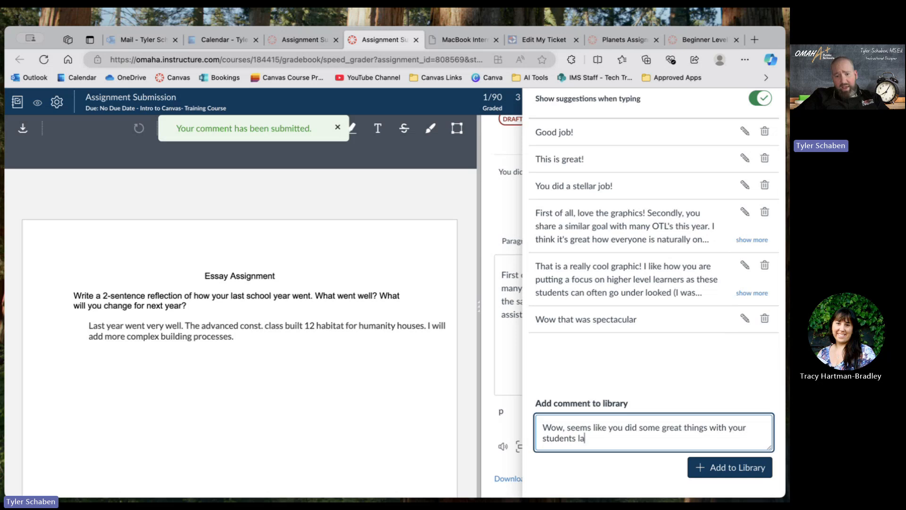
pyautogui.write('st year!')
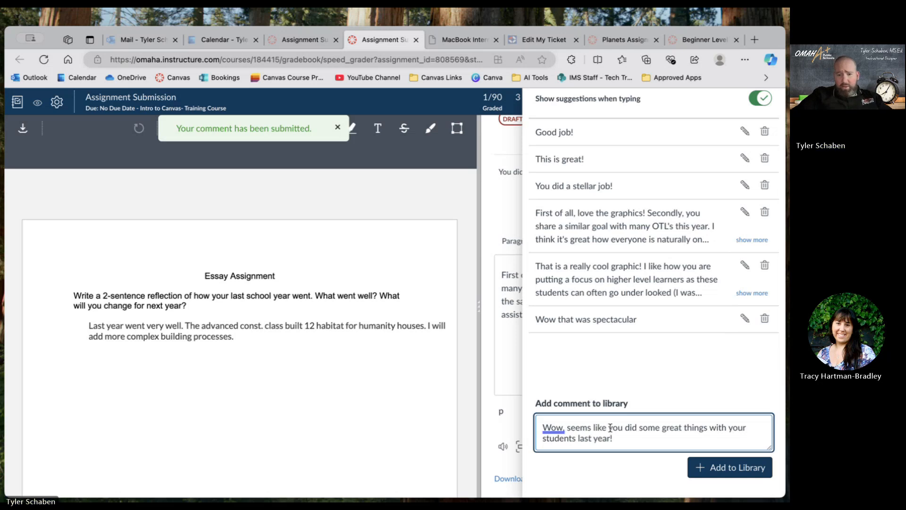
pyautogui.click(726, 469)
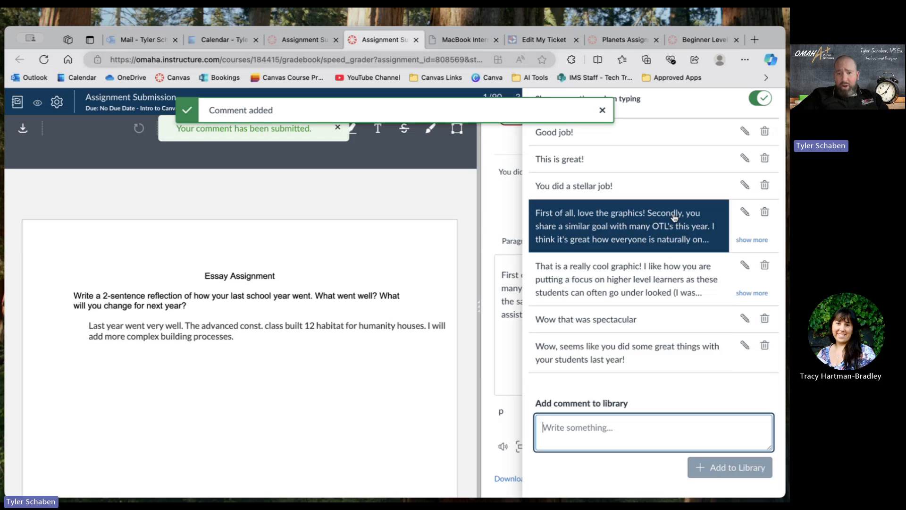
# Submit the library comment "Wow, seems like you did some great things with your students last year!" on this attempt and check the comment list.
pyautogui.click(657, 359)
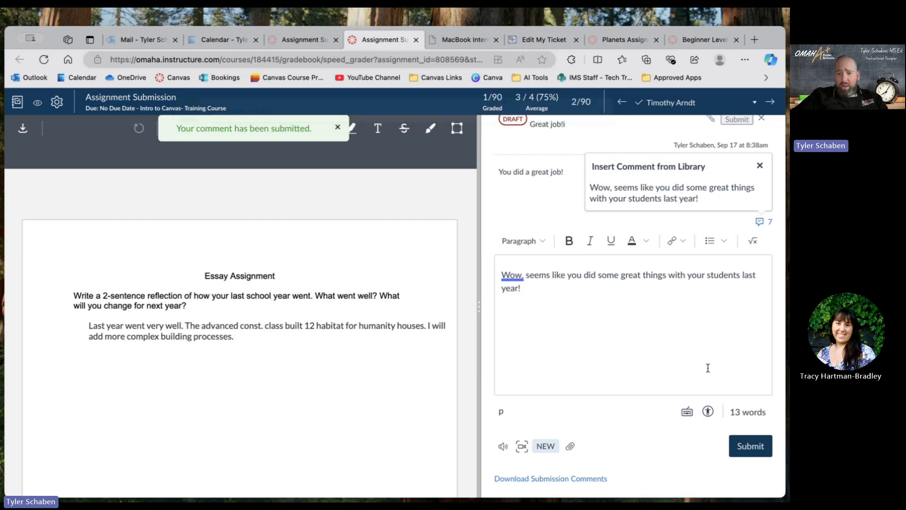
pyautogui.click(743, 446)
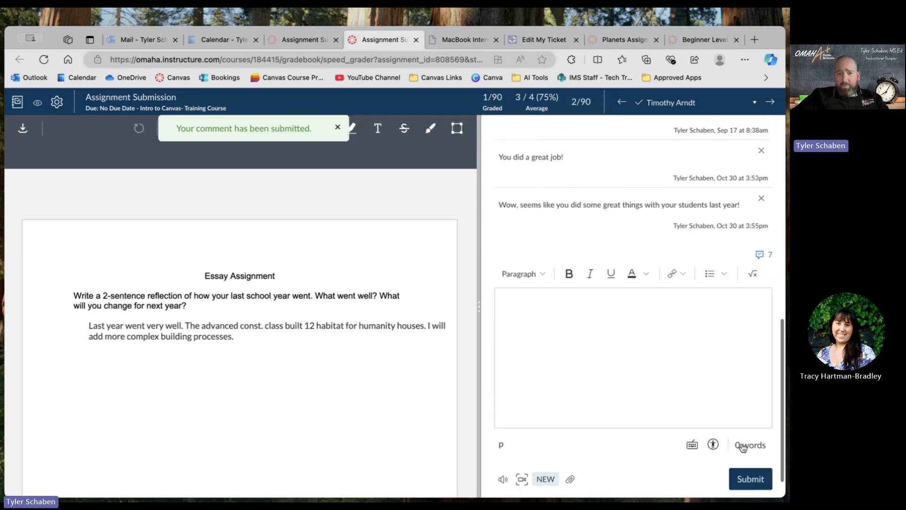
pyautogui.scroll(-1, 697, 288)
pyautogui.scroll(4, 698, 288)
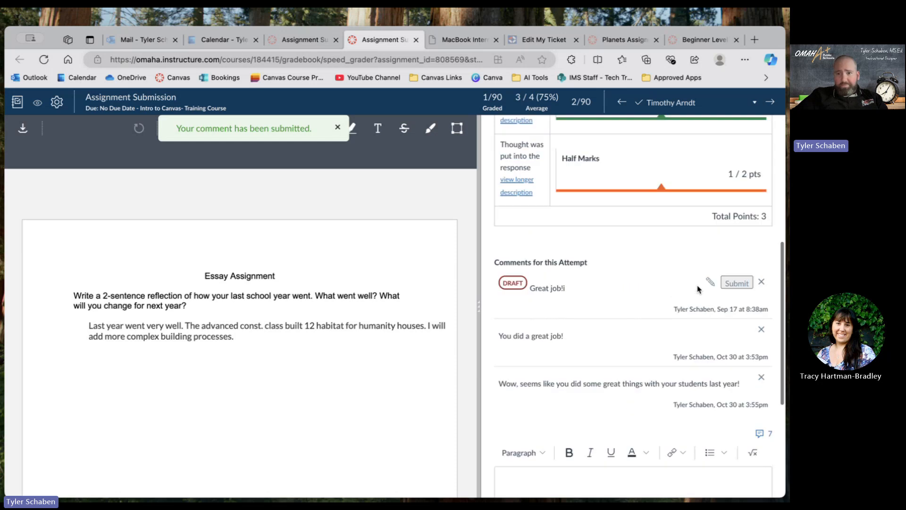
pyautogui.scroll(-1, 697, 289)
pyautogui.scroll(4, 697, 289)
pyautogui.scroll(-4, 697, 289)
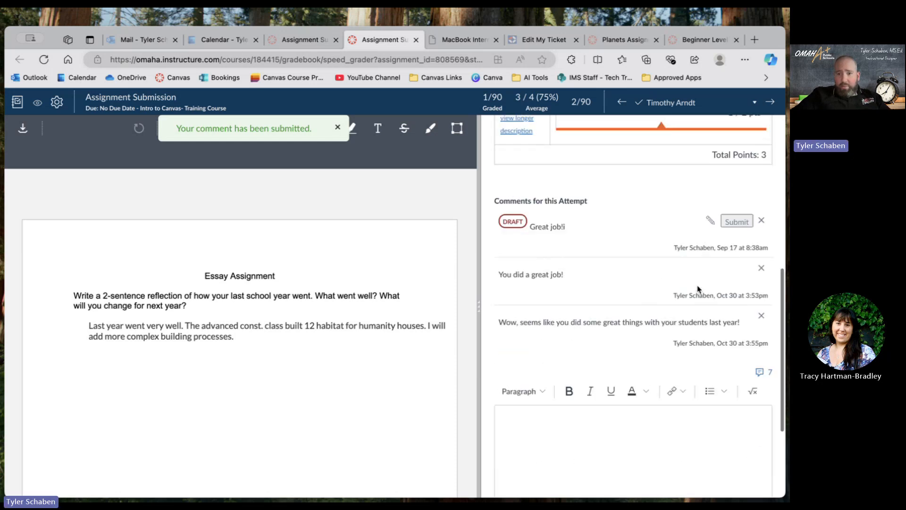
pyautogui.scroll(-2, 699, 288)
# Delete the comment "You did a stellar job!" from the comment library.
pyautogui.click(761, 298)
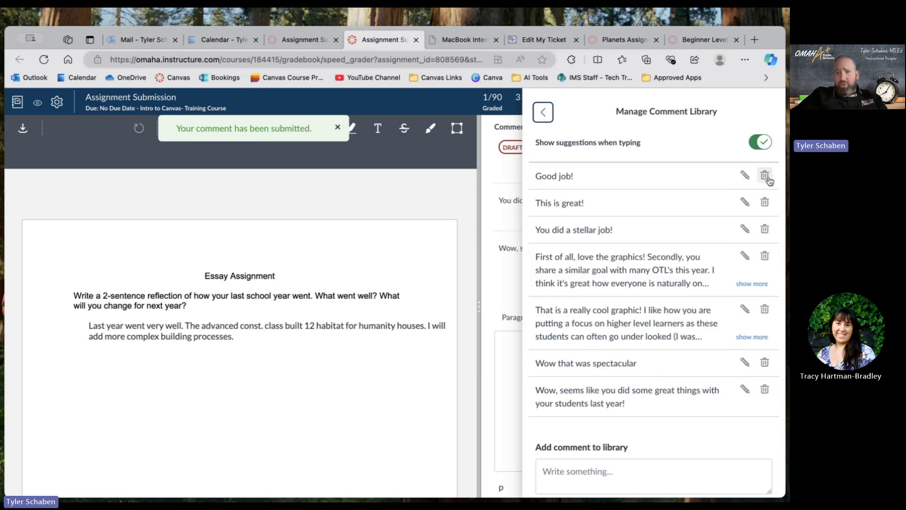
pyautogui.click(765, 230)
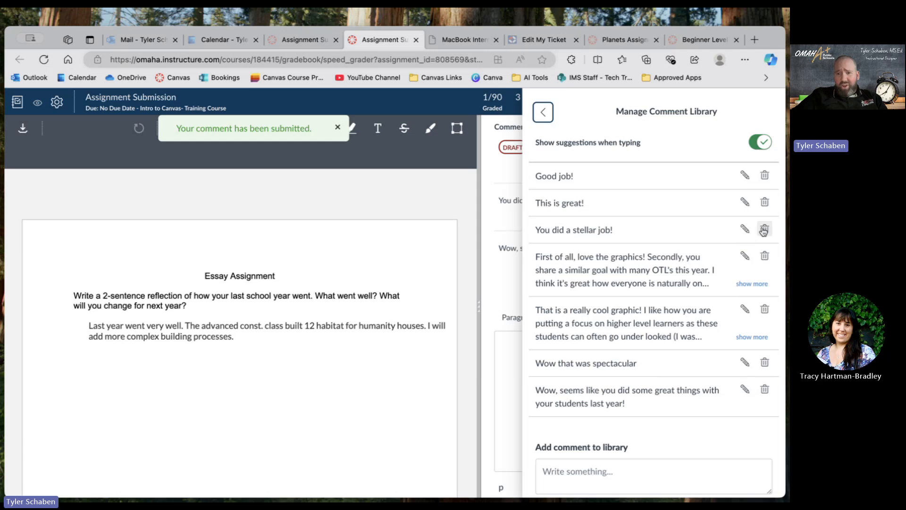
pyautogui.click(489, 116)
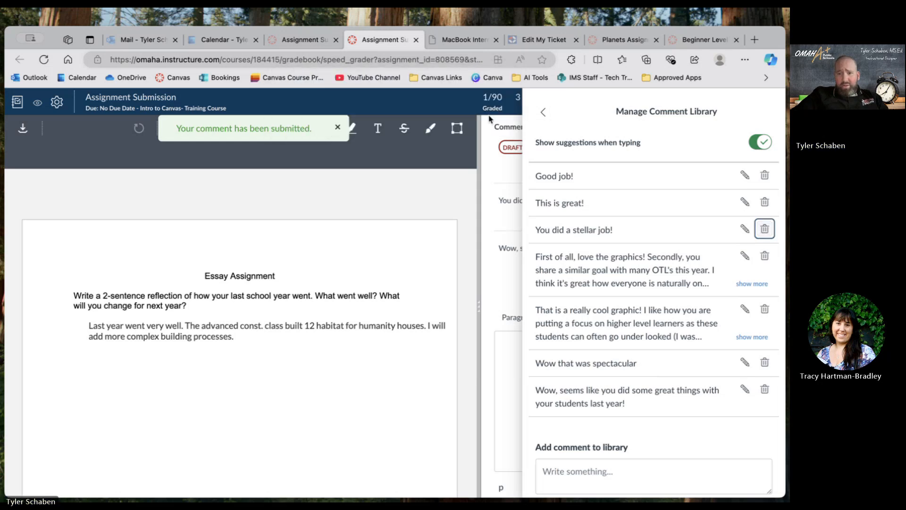
# Open the library comment "This is great!" for editing, and return to the comment box without changing it.
pyautogui.click(746, 201)
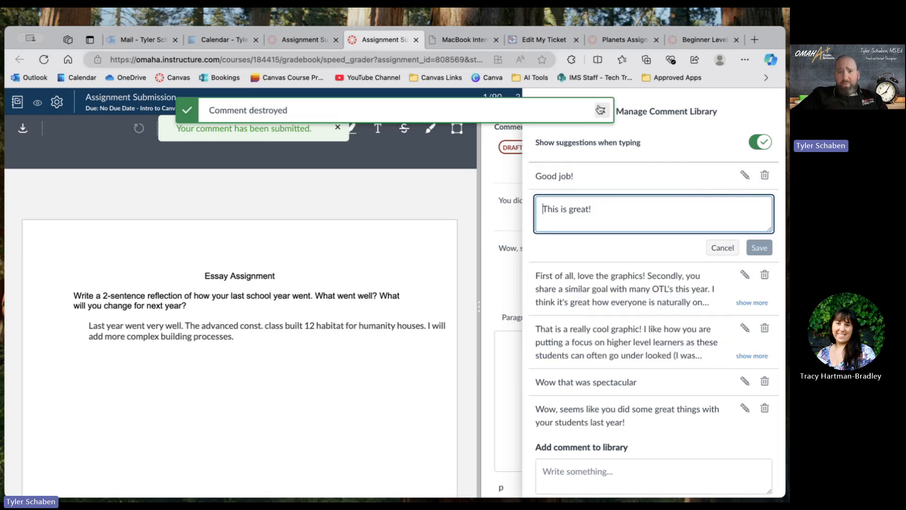
pyautogui.click(600, 110)
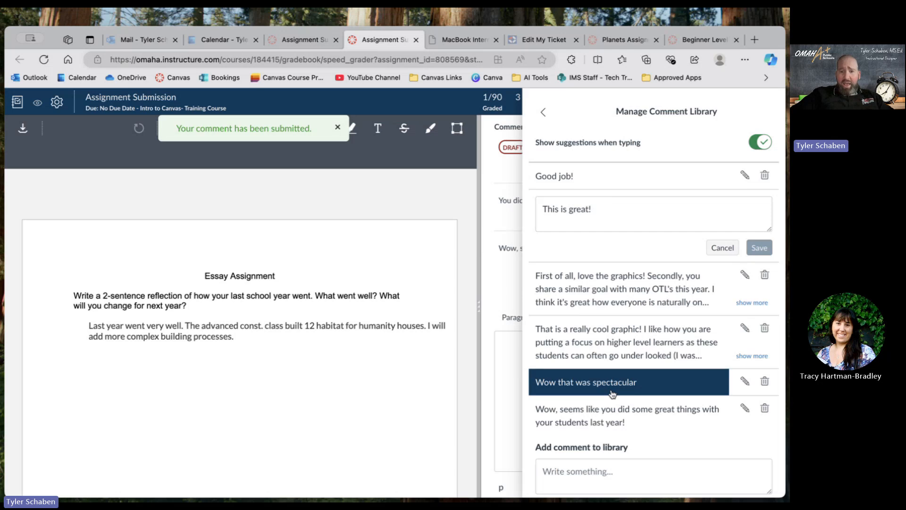
pyautogui.scroll(-1, 611, 387)
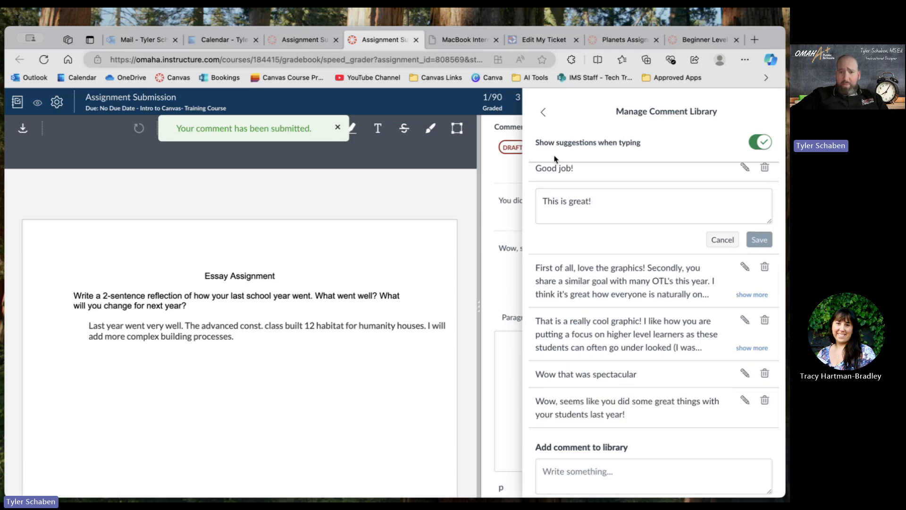
pyautogui.click(543, 114)
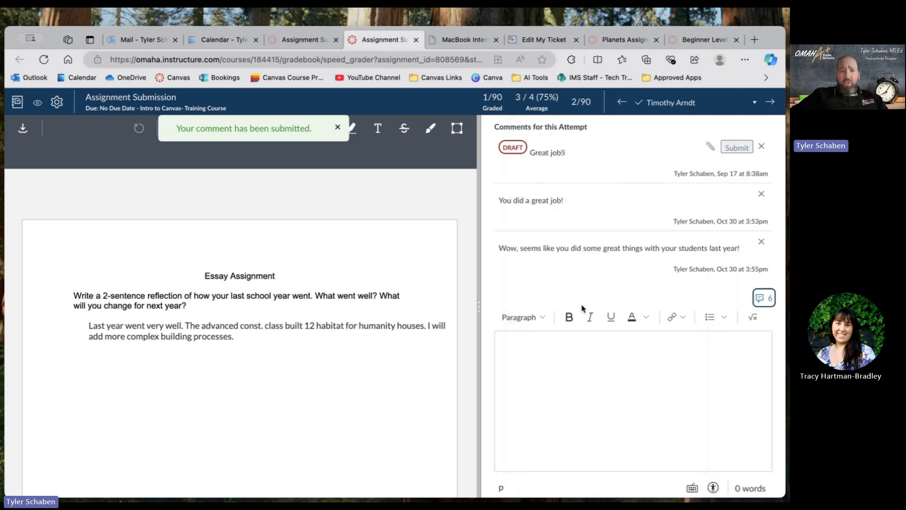
# Draw a green freehand curve around the start of the student's response and a green underline beneath the "Essay Assignment" title.
pyautogui.click(337, 128)
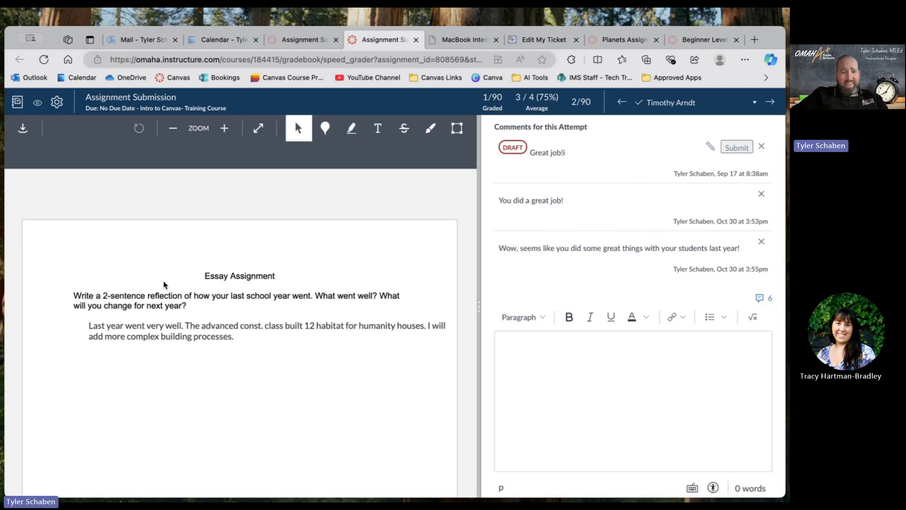
pyautogui.scroll(-1, 283, 335)
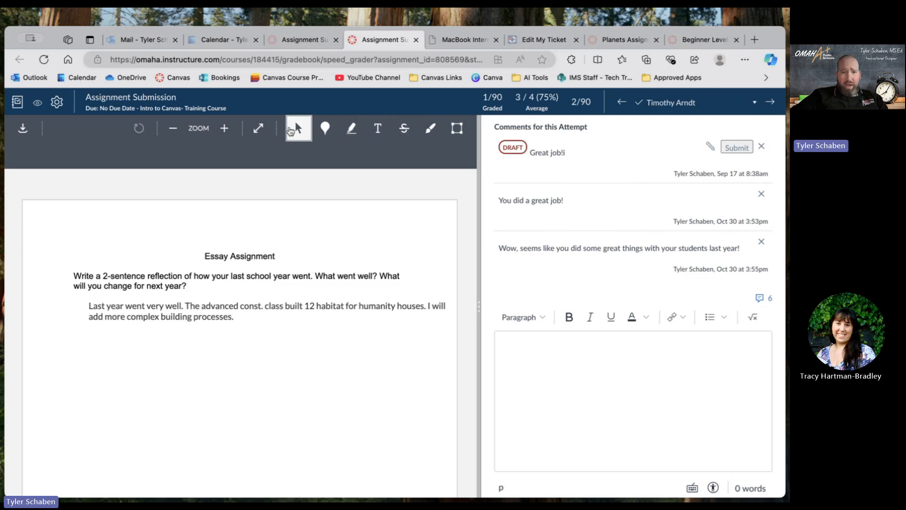
pyautogui.click(427, 136)
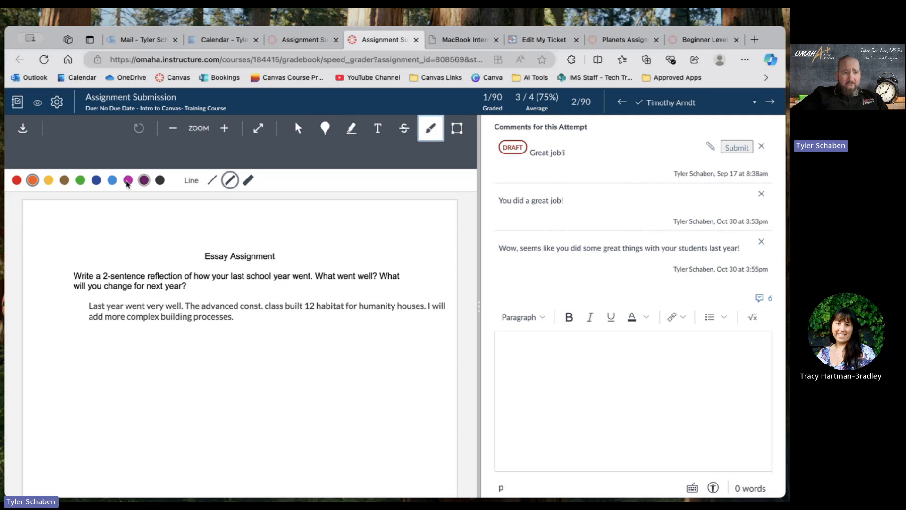
pyautogui.click(80, 180)
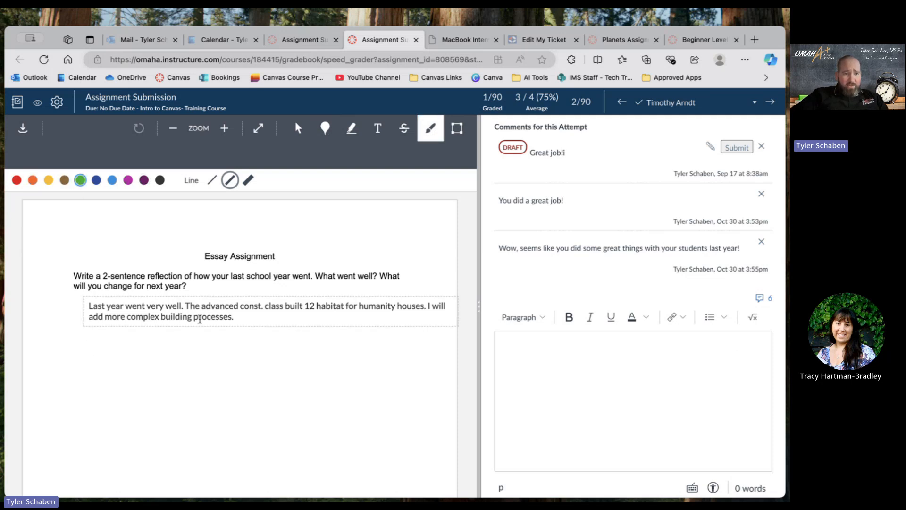
pyautogui.moveTo(196, 345)
pyautogui.mouseDown()
pyautogui.moveTo(96, 330)
pyautogui.moveTo(71, 299)
pyautogui.moveTo(136, 289)
pyautogui.mouseUp()
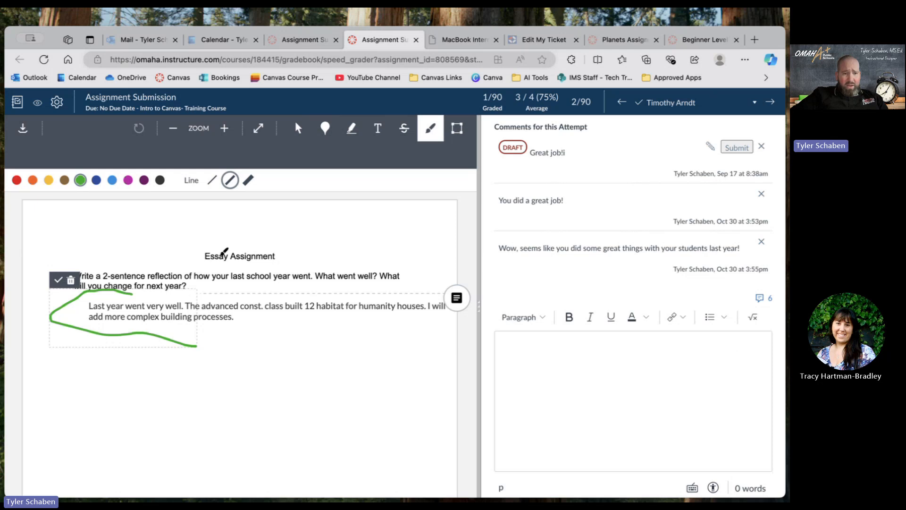
pyautogui.moveTo(206, 257); pyautogui.dragTo(287, 265)
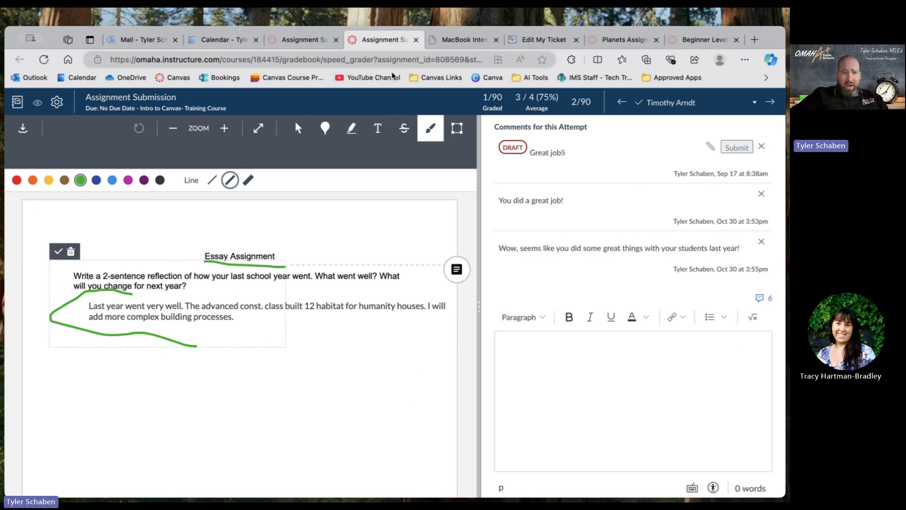
# Add a red text annotation reading "Great job!" in the blank area below the student's response.
pyautogui.click(375, 132)
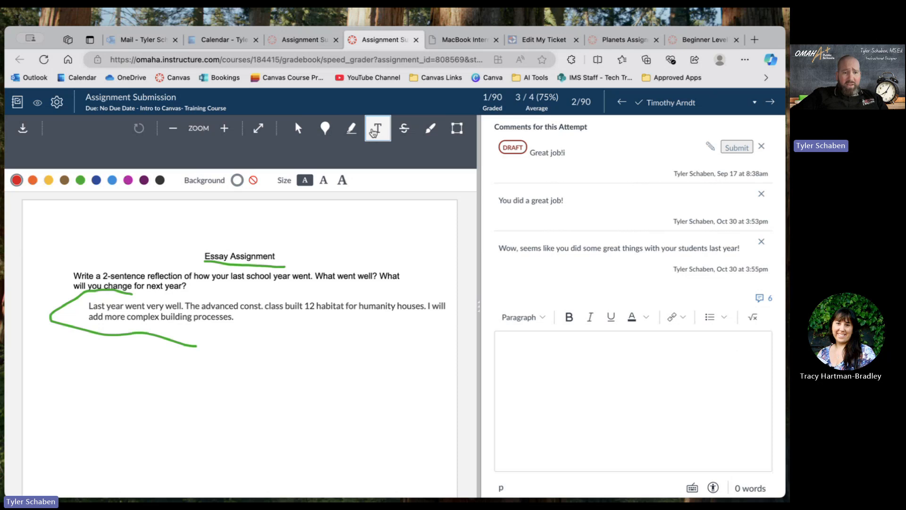
pyautogui.click(250, 365)
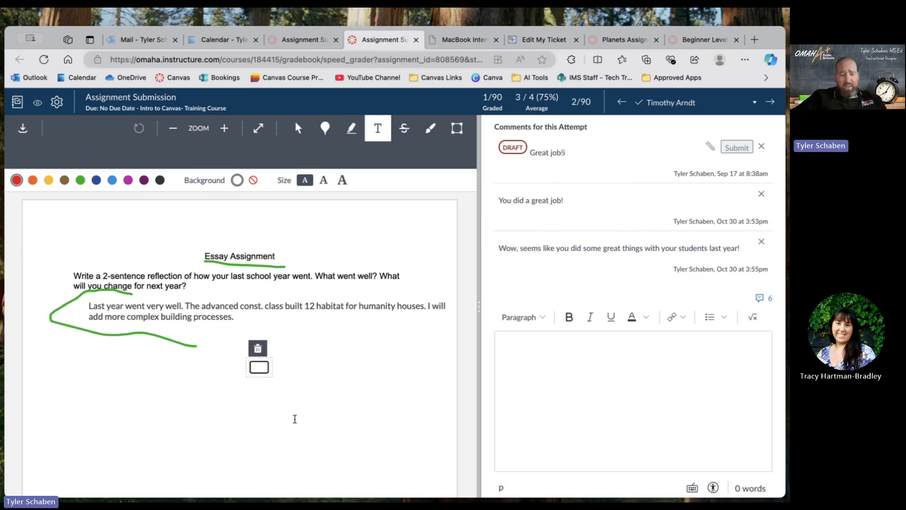
pyautogui.write('Great job!')
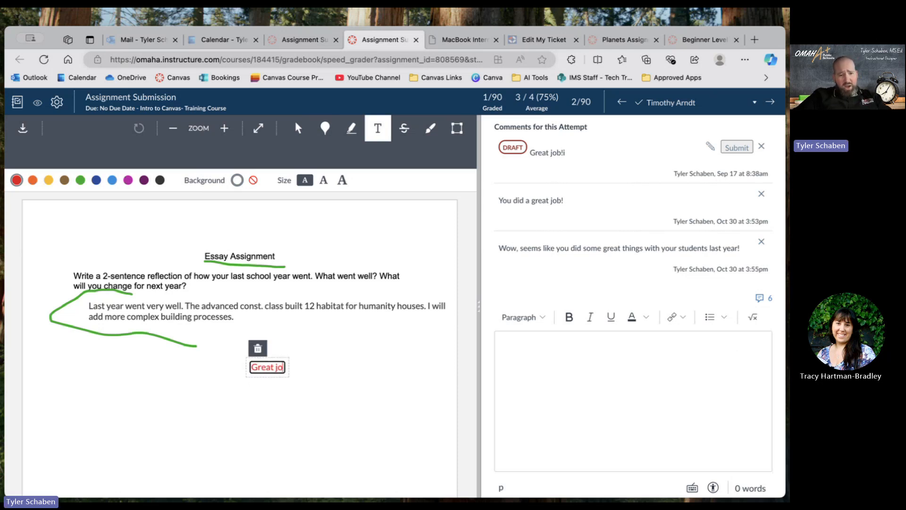
pyautogui.click(345, 446)
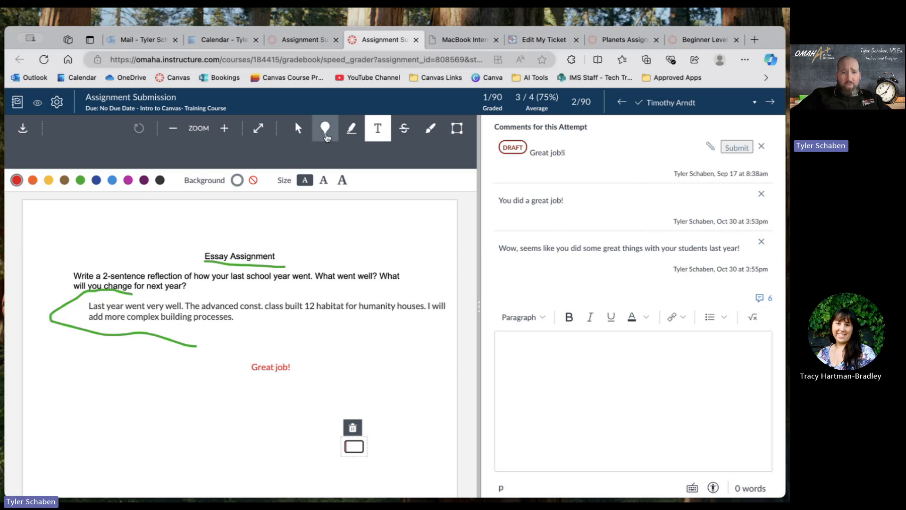
# Add a purple point annotation at the end of the "Essay Assignment" title with the comment "I really like the title!".
pyautogui.click(325, 135)
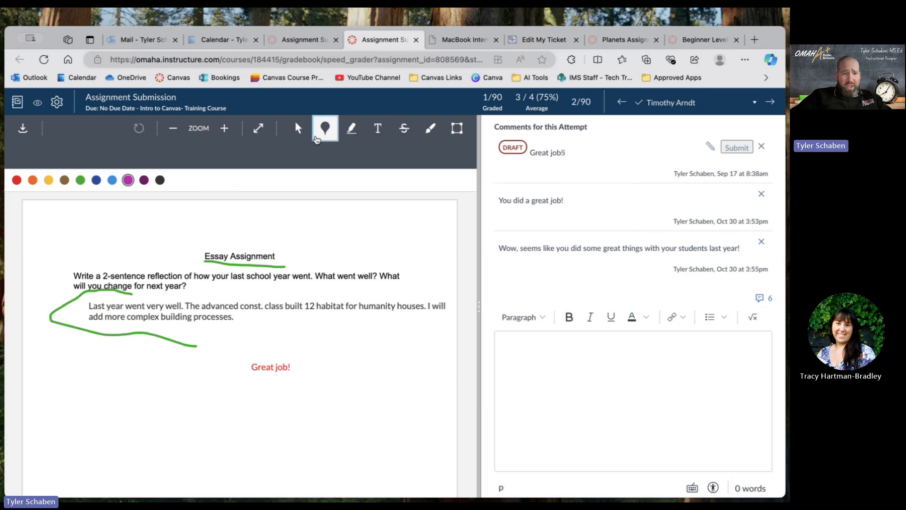
pyautogui.click(276, 254)
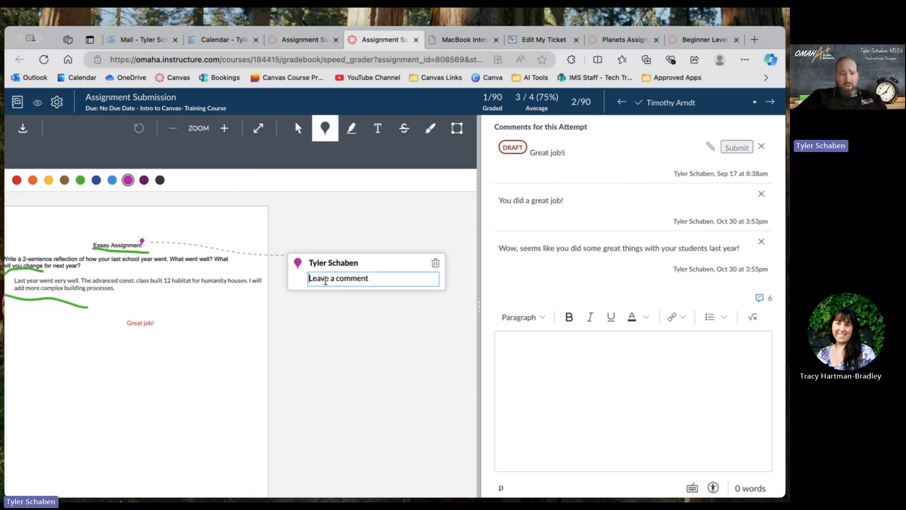
pyautogui.write('I really like')
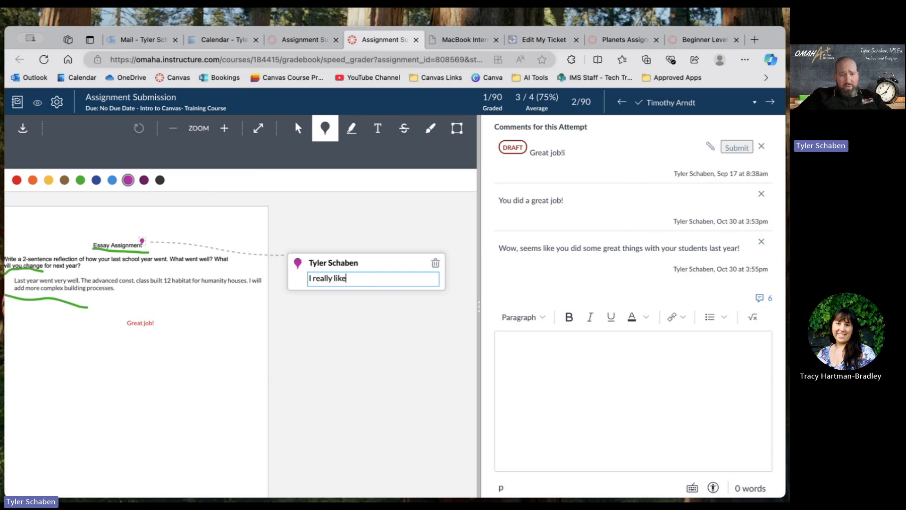
pyautogui.write(' the titlae')
pyautogui.press('BackSpace')
pyautogui.press('BackSpace')
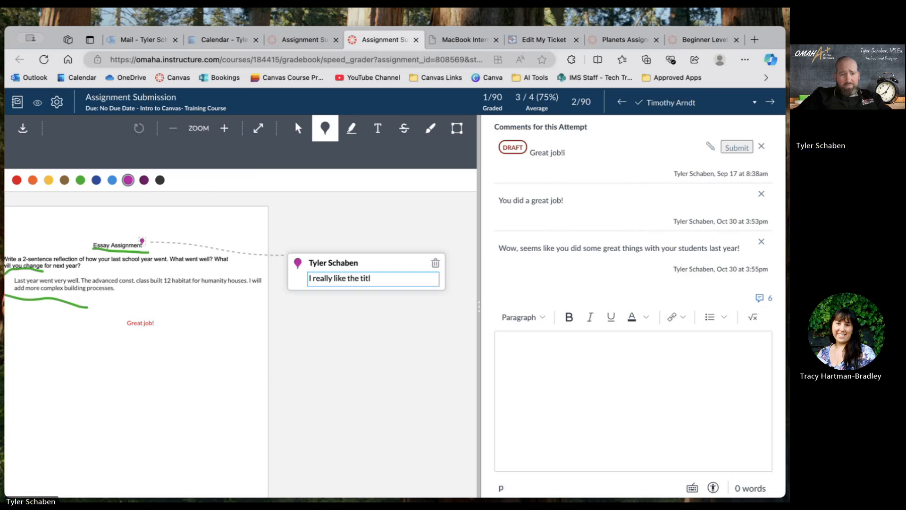
pyautogui.write('e!~')
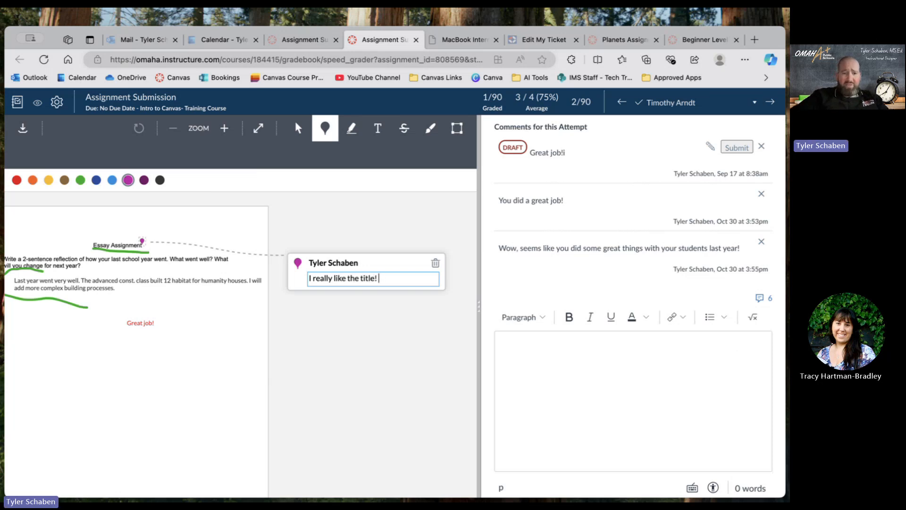
pyautogui.click(345, 354)
pyautogui.hscroll(-2, 345, 353)
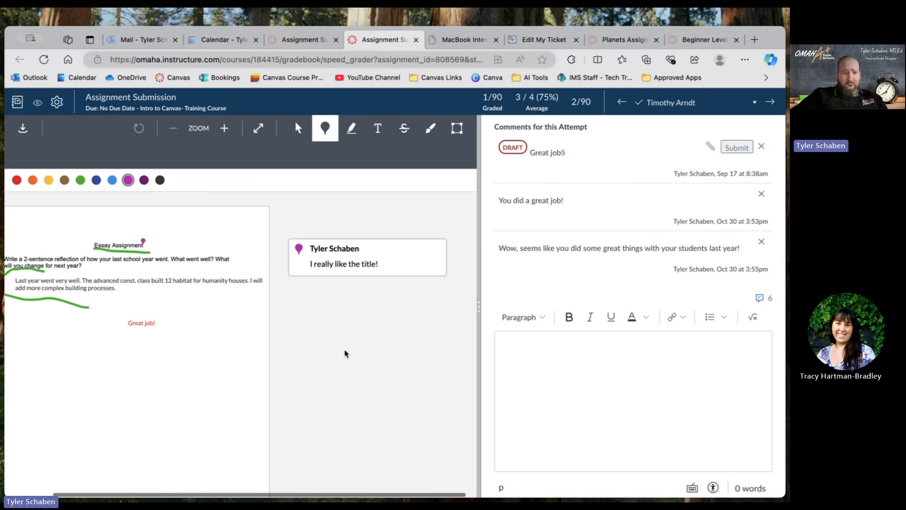
pyautogui.scroll(-1, 344, 353)
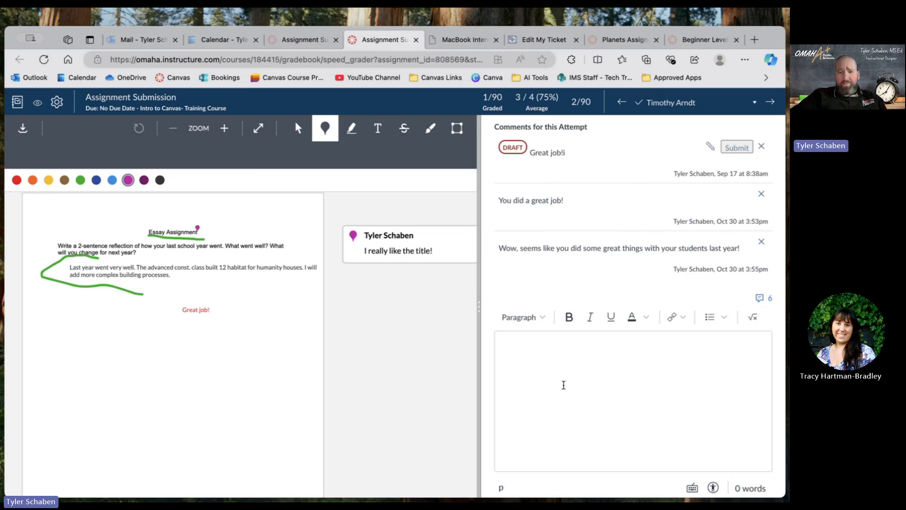
# Review the rubric ratings and the comments for this attempt alongside the annotated essay.
pyautogui.scroll(3, 562, 384)
pyautogui.scroll(-5, 563, 385)
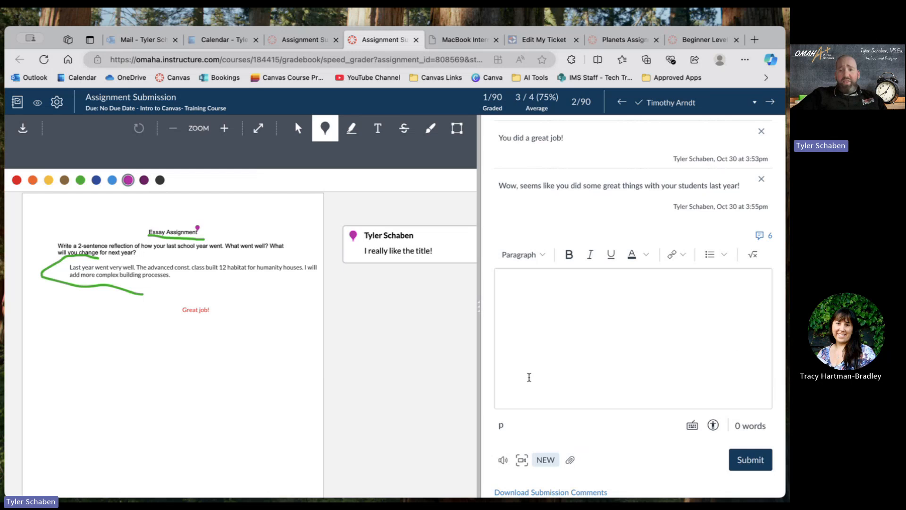
pyautogui.scroll(10, 529, 377)
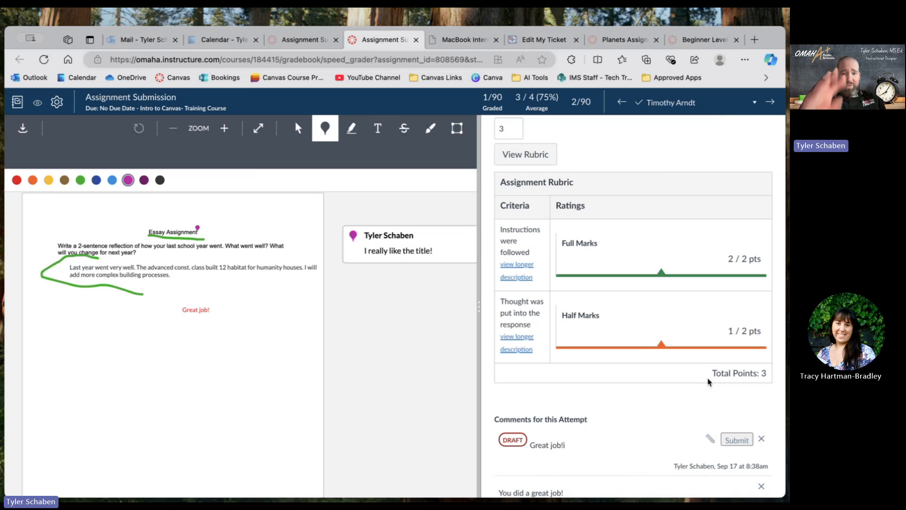
pyautogui.scroll(-3, 707, 381)
pyautogui.scroll(1, 708, 380)
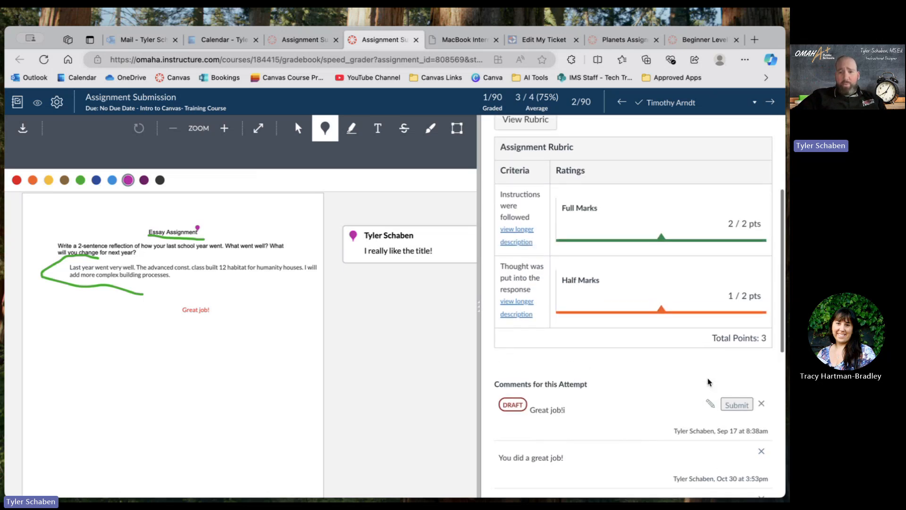
pyautogui.scroll(-5, 651, 265)
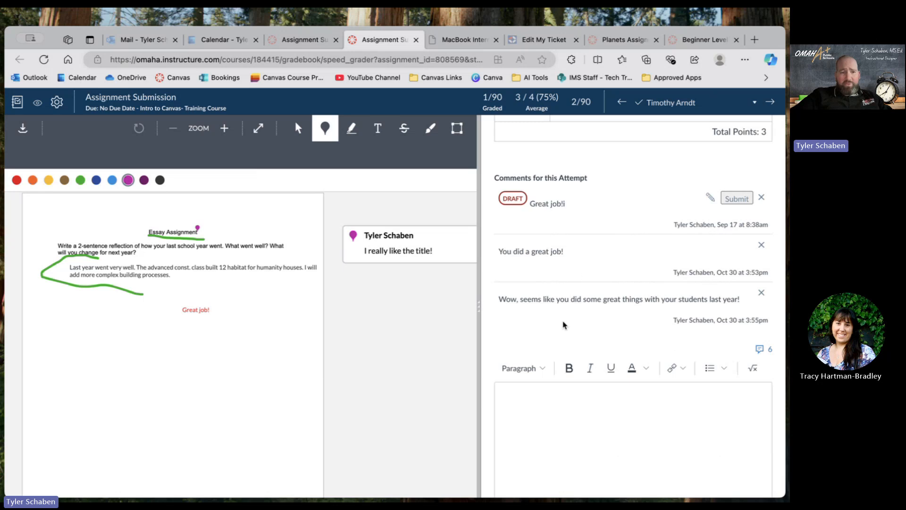
pyautogui.click(511, 411)
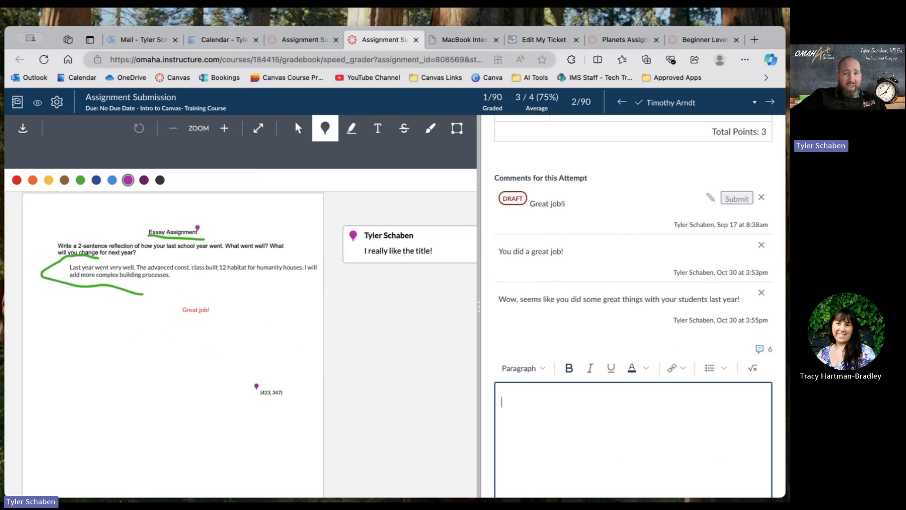
pyautogui.scroll(1, 449, 385)
pyautogui.scroll(5, 622, 282)
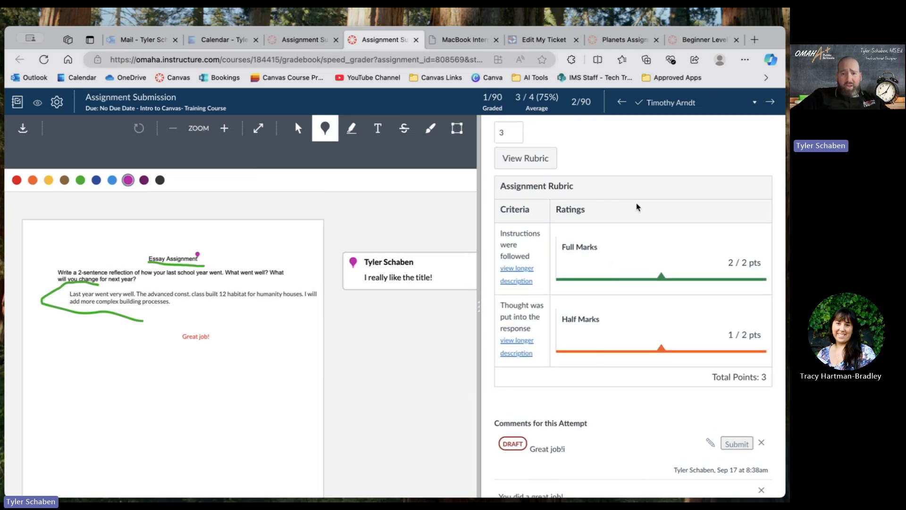
pyautogui.scroll(-2, 421, 405)
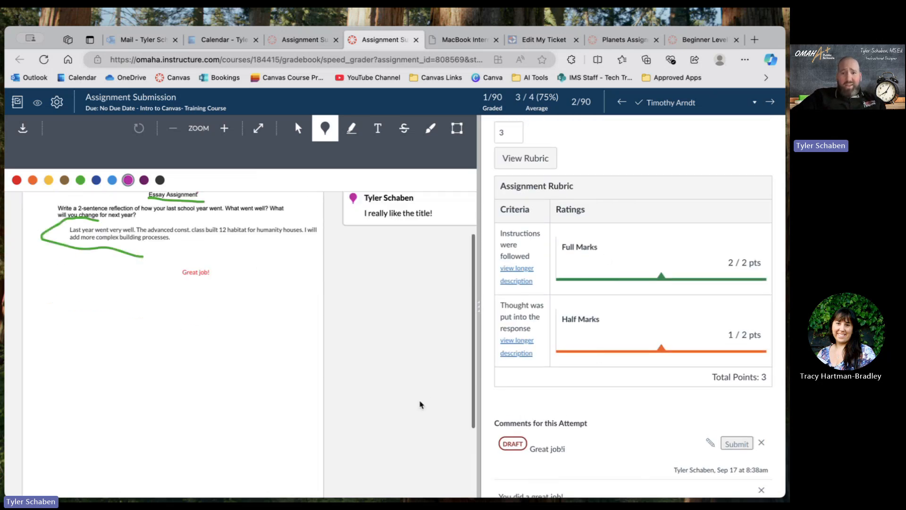
pyautogui.scroll(2, 421, 405)
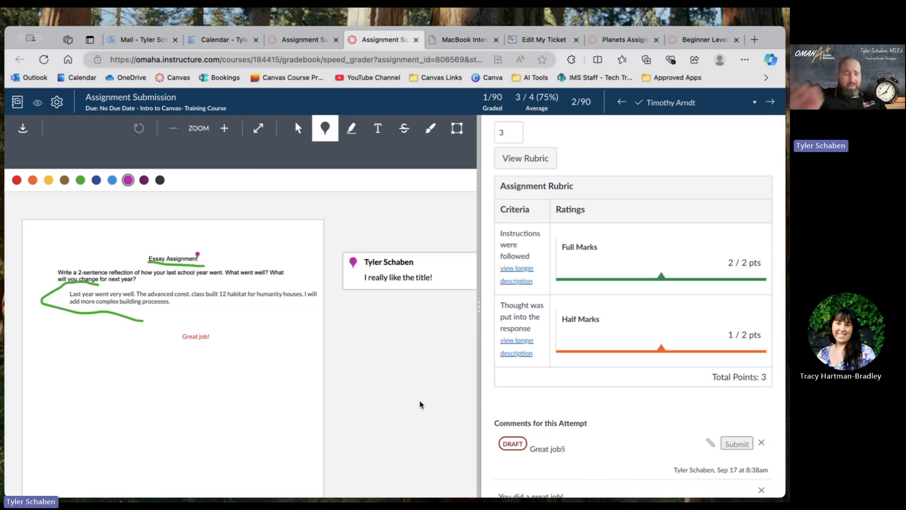
pyautogui.scroll(-5, 612, 417)
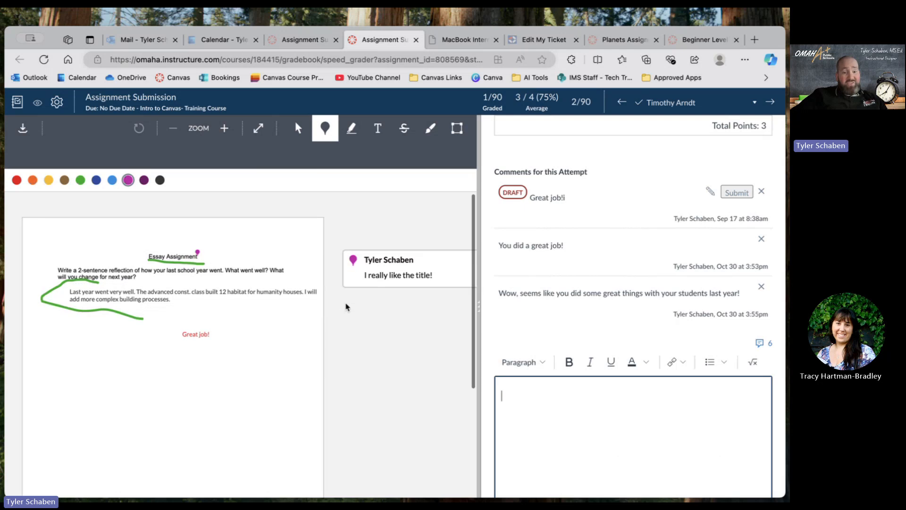
pyautogui.scroll(-5, 346, 307)
pyautogui.scroll(5, 346, 307)
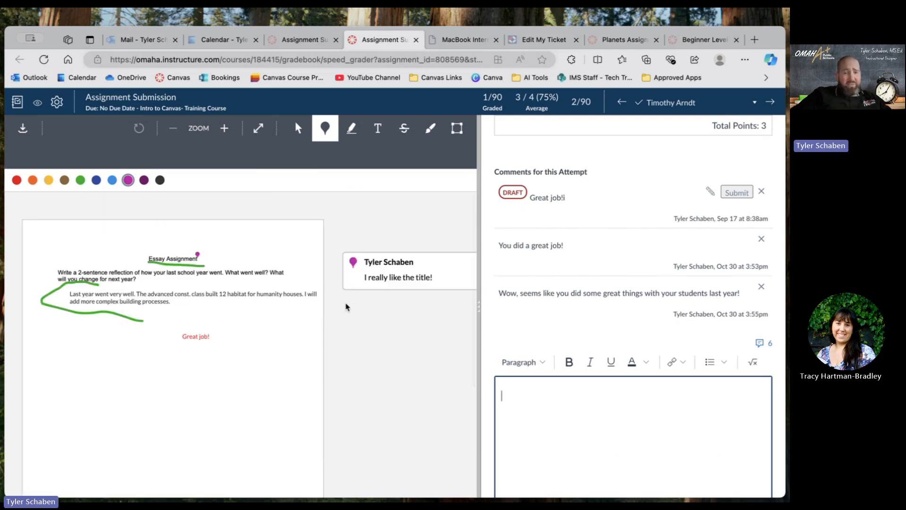